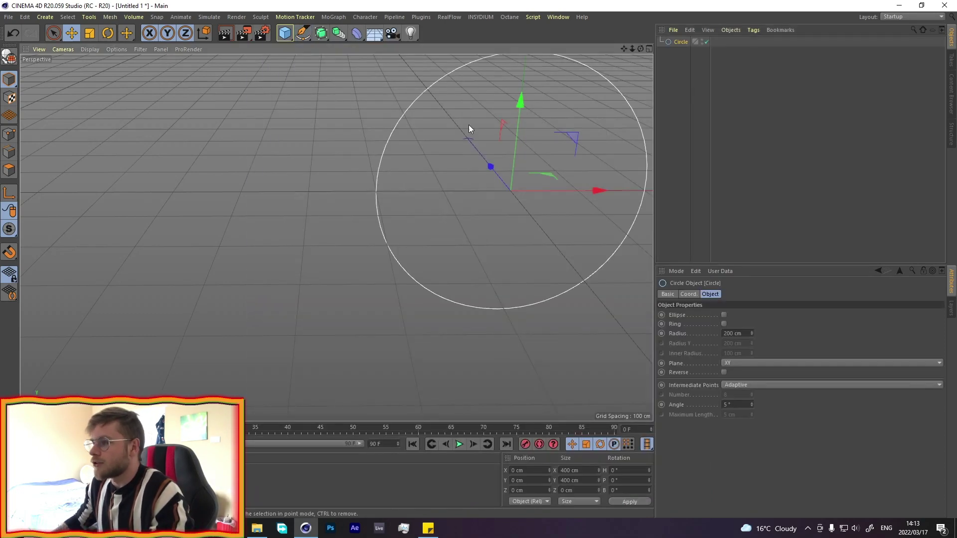
Add a MoGraph Tracer object linked to the circle spline.
{"action": "middle_click_drag", "start_coordinate": [469, 125], "coordinate": [370, 161], "text": "alt"}
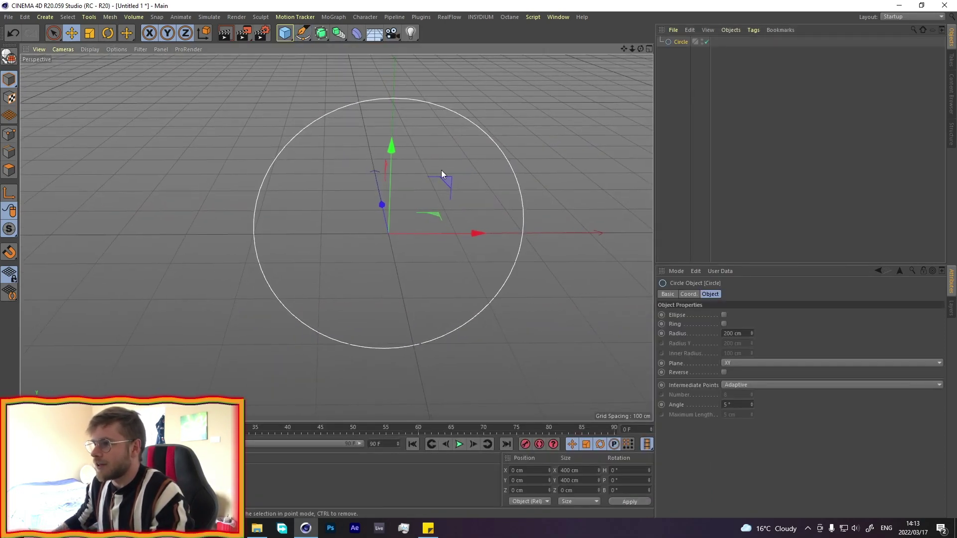
{"action": "left_click", "coordinate": [333, 17]}
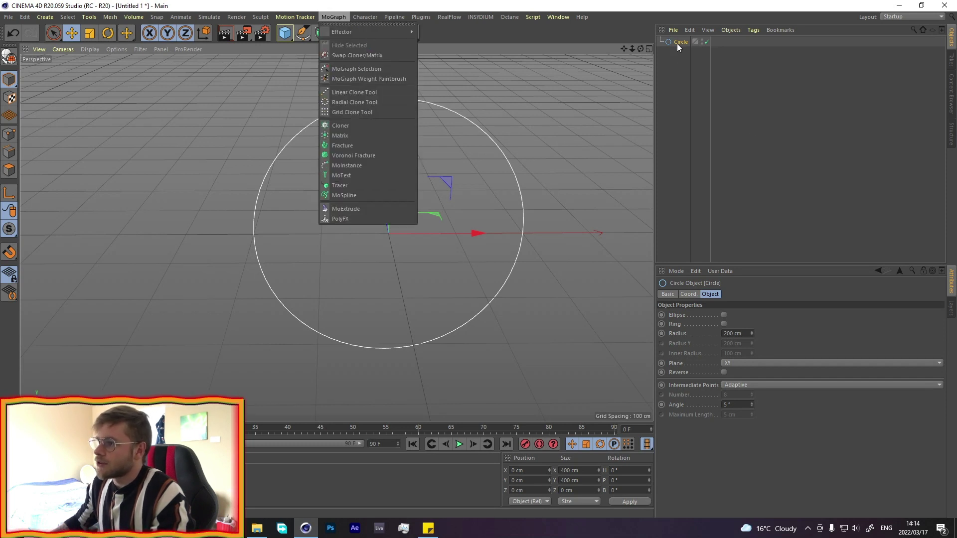
{"action": "left_click", "coordinate": [348, 185]}
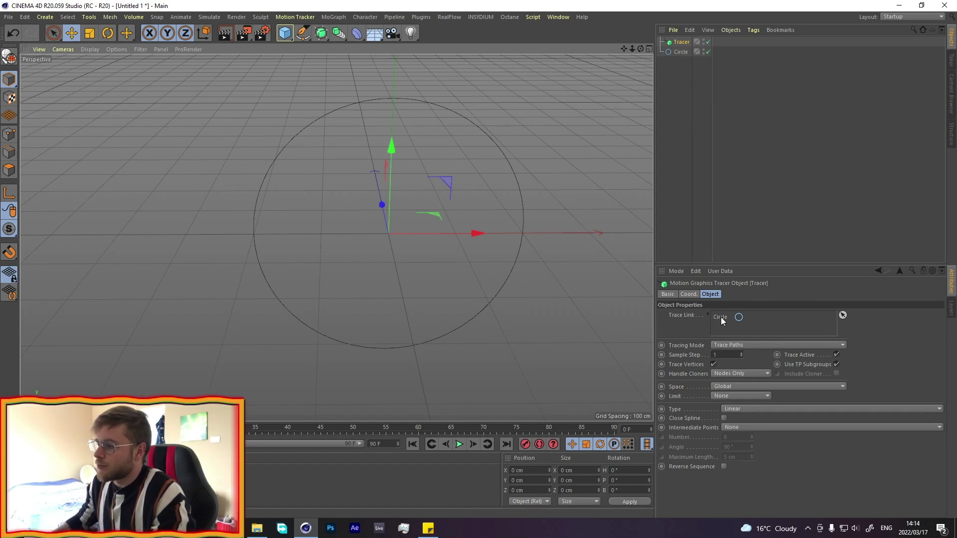
Set the circle spline's intermediate points to Natural.
{"action": "left_click", "coordinate": [680, 52]}
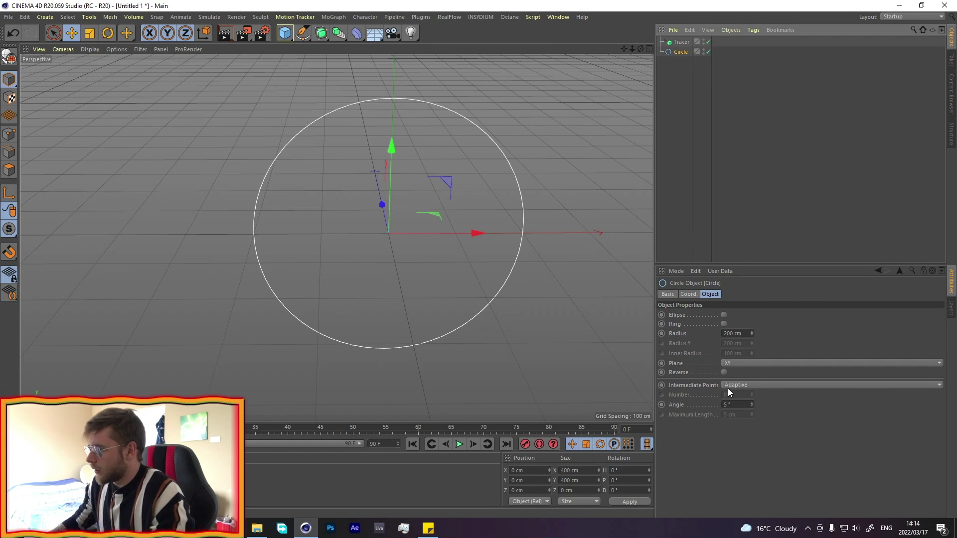
{"action": "left_click", "coordinate": [742, 386]}
{"action": "left_click", "coordinate": [745, 407]}
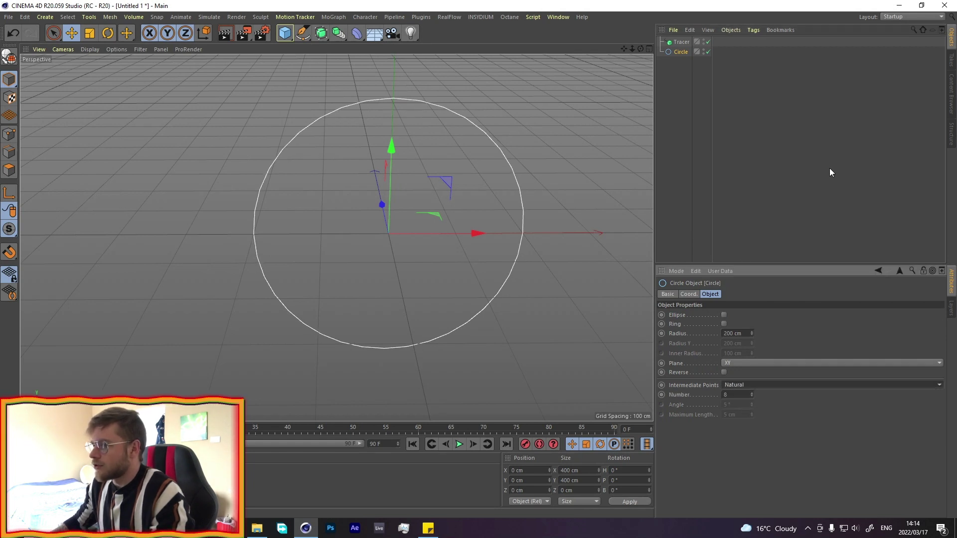
Set the Tracer's tracing mode to Connect All Objects and its spline type to B-Spline.
{"action": "left_click", "coordinate": [681, 42]}
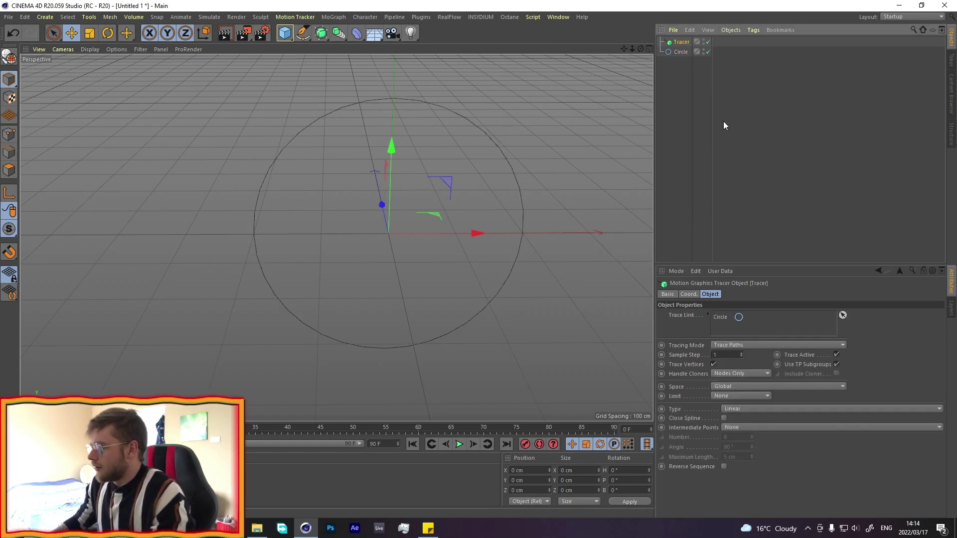
{"action": "left_click", "coordinate": [731, 346]}
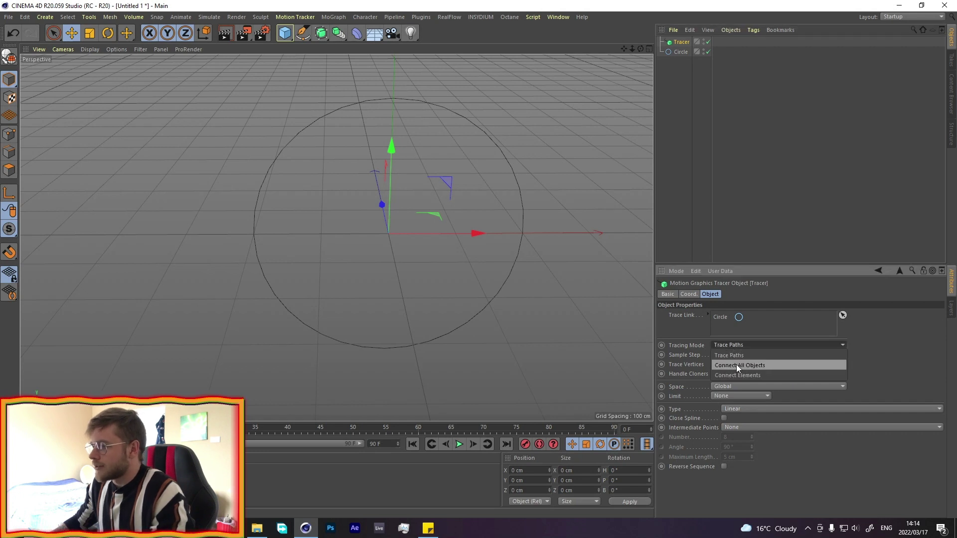
{"action": "left_click", "coordinate": [737, 365]}
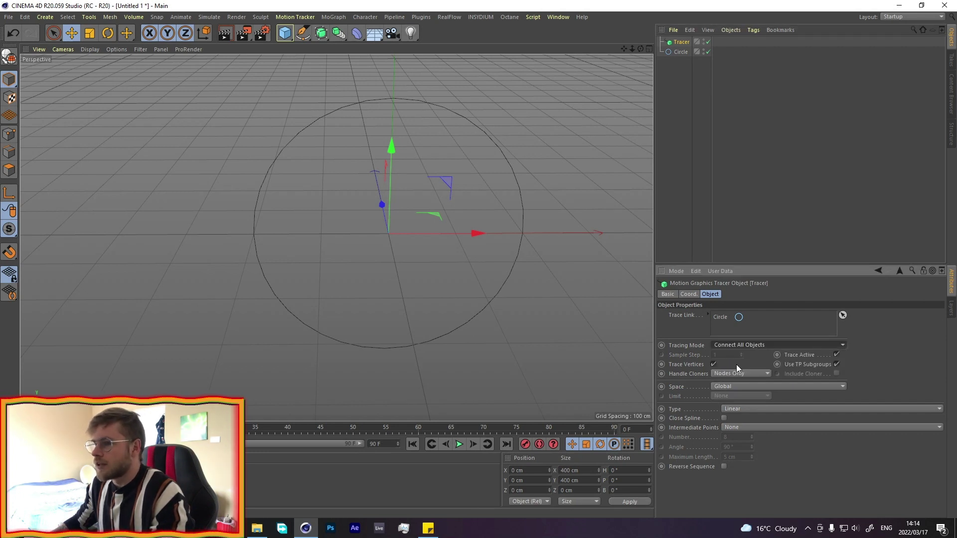
{"action": "left_click", "coordinate": [738, 410]}
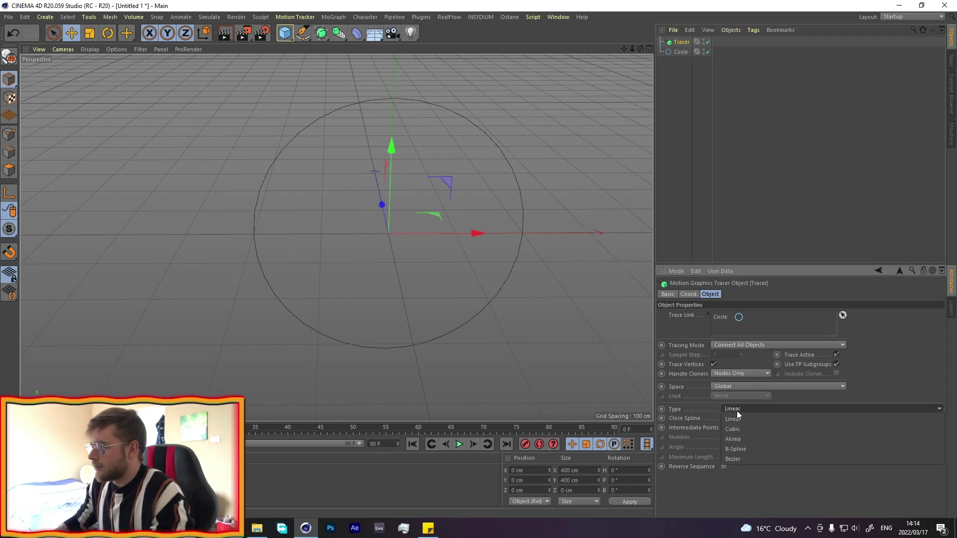
{"action": "left_click", "coordinate": [736, 449]}
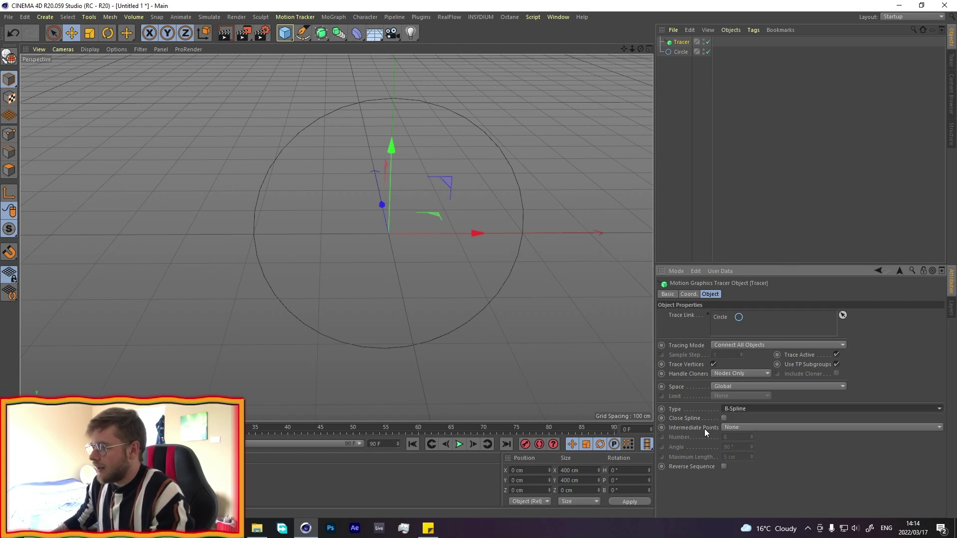
Set the Tracer's intermediate points to Natural with a number of 10.
{"action": "left_click", "coordinate": [746, 430]}
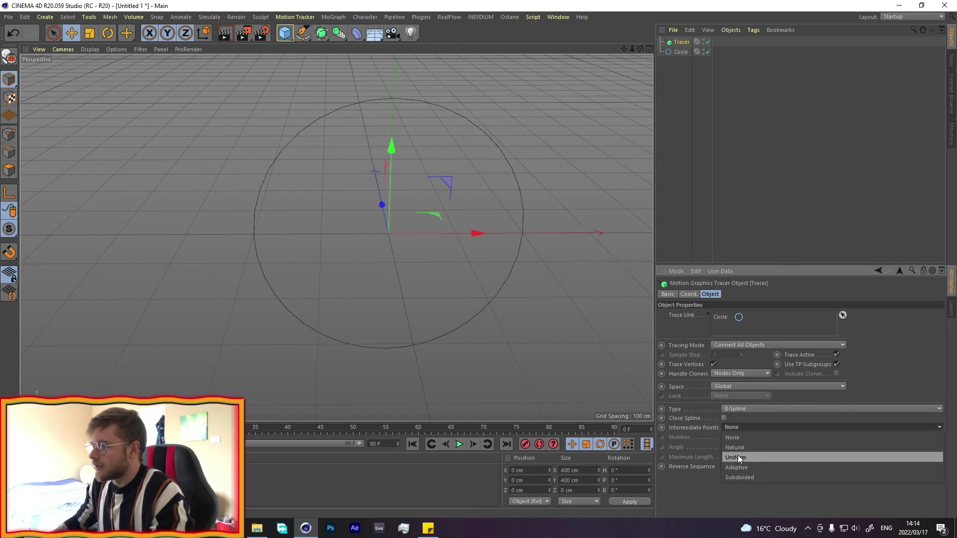
{"action": "left_click", "coordinate": [740, 447]}
{"action": "left_click", "coordinate": [729, 437]}
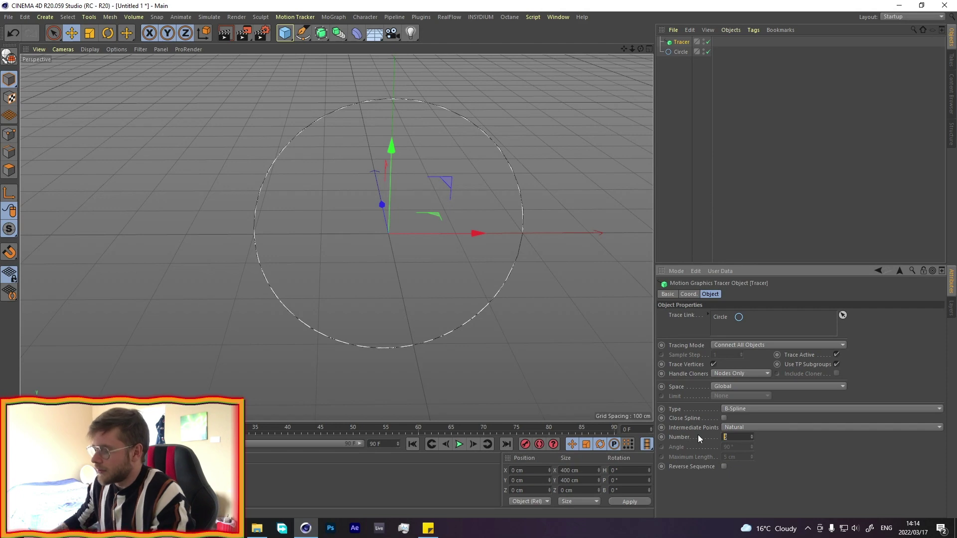
{"action": "type", "text": "10"}
Add a Sweep object and make the Tracer its child.
{"action": "middle_click_drag", "start_coordinate": [330, 135], "coordinate": [337, 187], "text": "alt"}
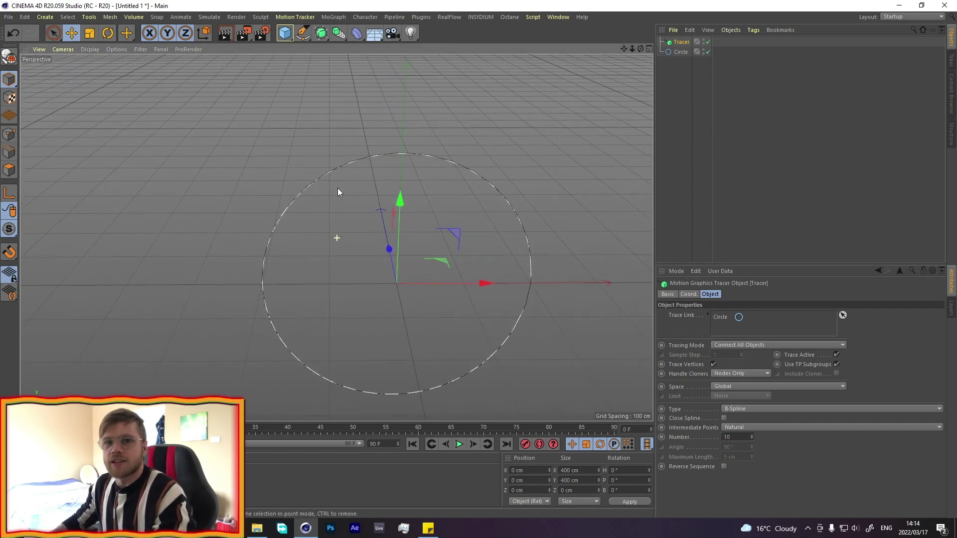
{"action": "left_click_drag", "start_coordinate": [438, 199], "coordinate": [503, 149], "text": "alt"}
{"action": "left_click", "coordinate": [675, 67]}
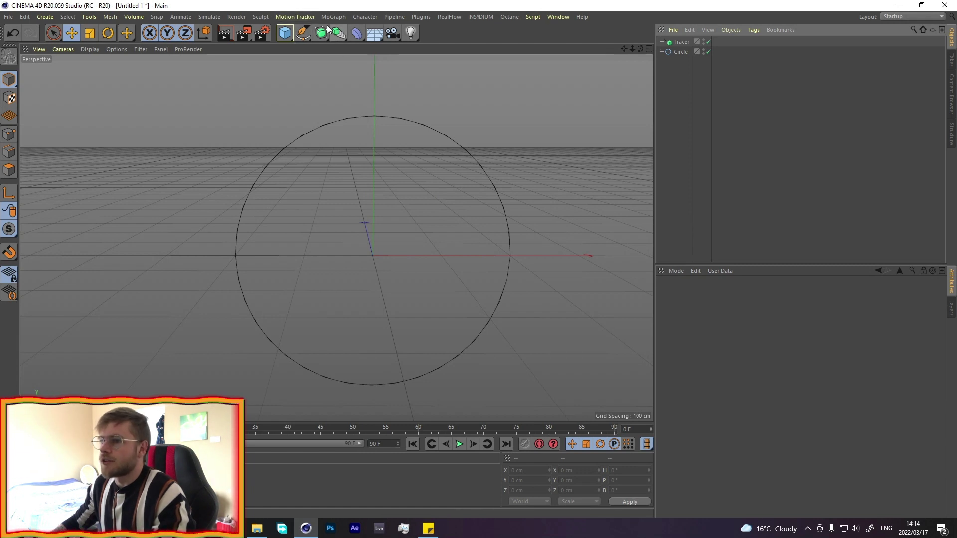
{"action": "left_click_drag", "start_coordinate": [321, 33], "coordinate": [372, 91]}
{"action": "left_click", "coordinate": [367, 82]}
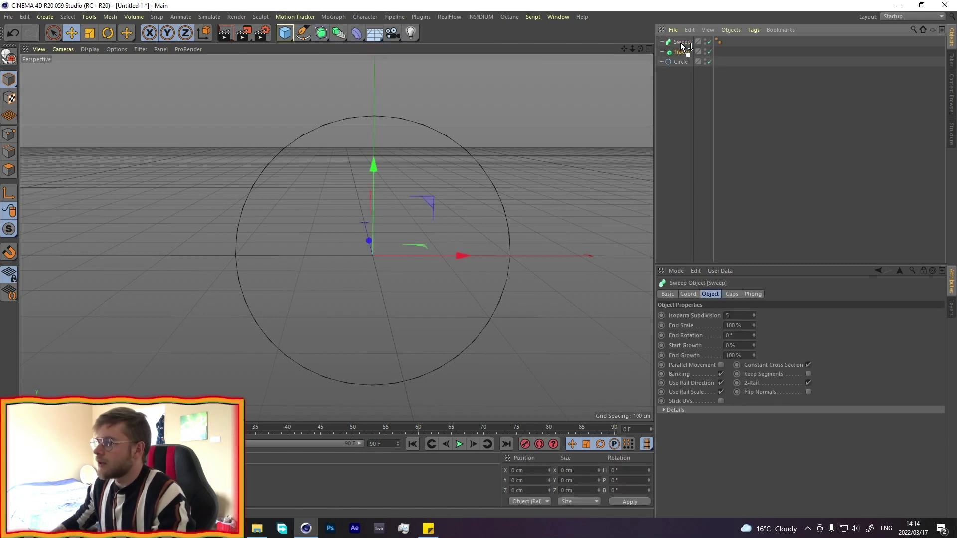
{"action": "left_click_drag", "start_coordinate": [680, 43], "coordinate": [681, 41]}
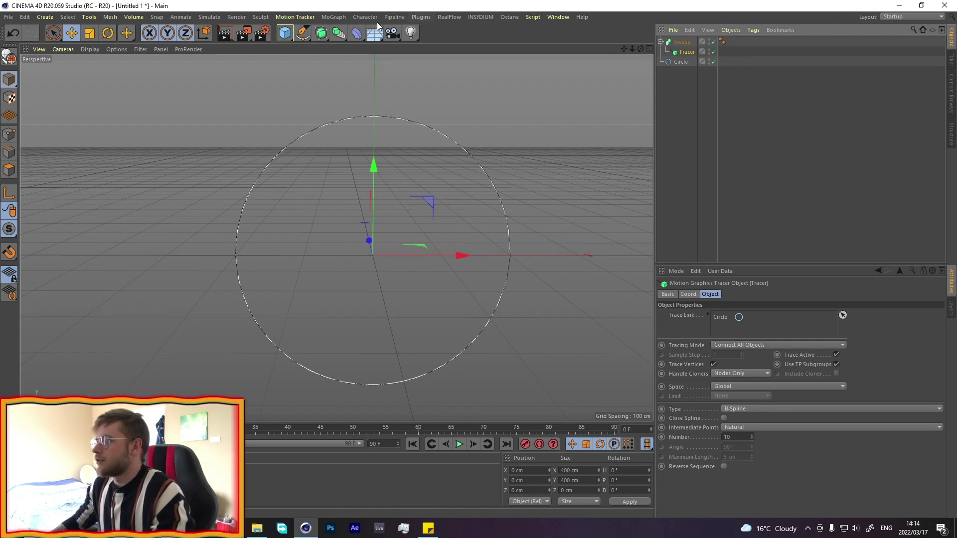
{"action": "left_click", "coordinate": [303, 33]}
{"action": "left_click", "coordinate": [409, 102]}
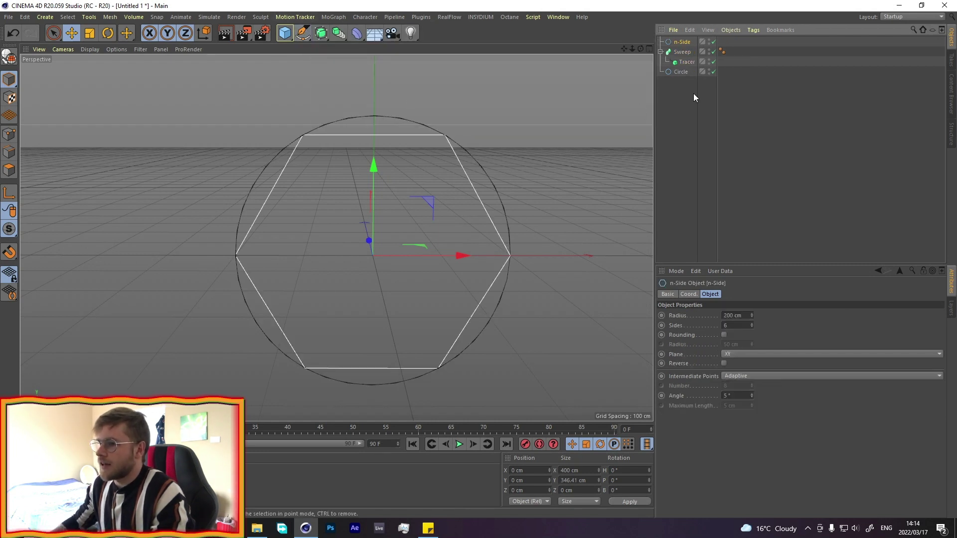
{"action": "left_click_drag", "start_coordinate": [677, 40], "coordinate": [679, 57]}
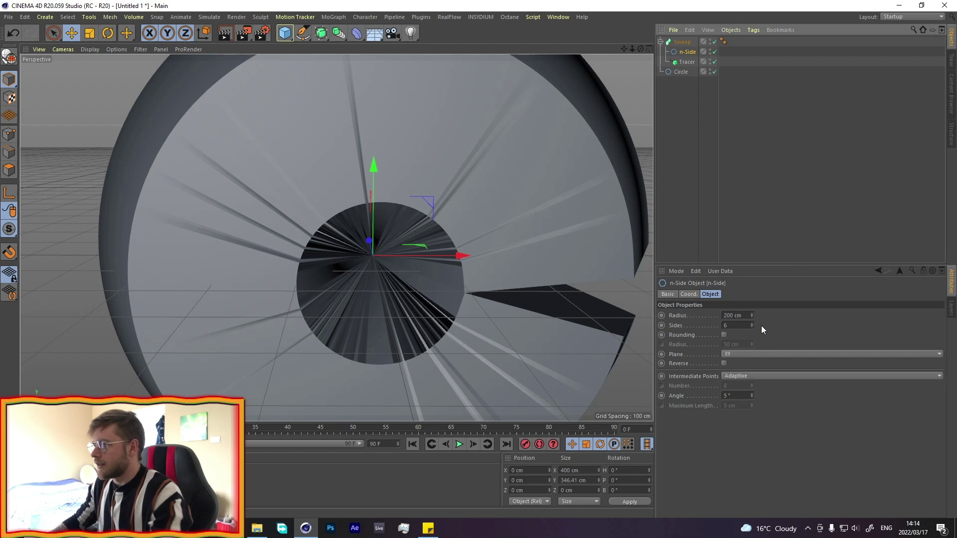
{"action": "double_click", "coordinate": [743, 316]}
{"action": "type", "text": "2"}
{"action": "key", "text": "Return"}
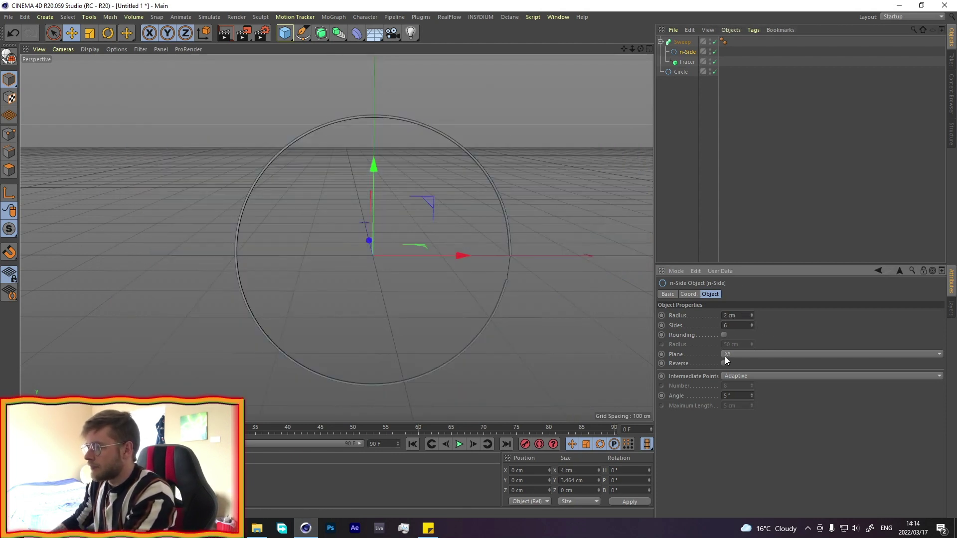
Close the gap in the swept ring by enabling Close Spline on the Tracer.
{"action": "scroll", "coordinate": [507, 268], "scroll_direction": "up", "scroll_amount": 5}
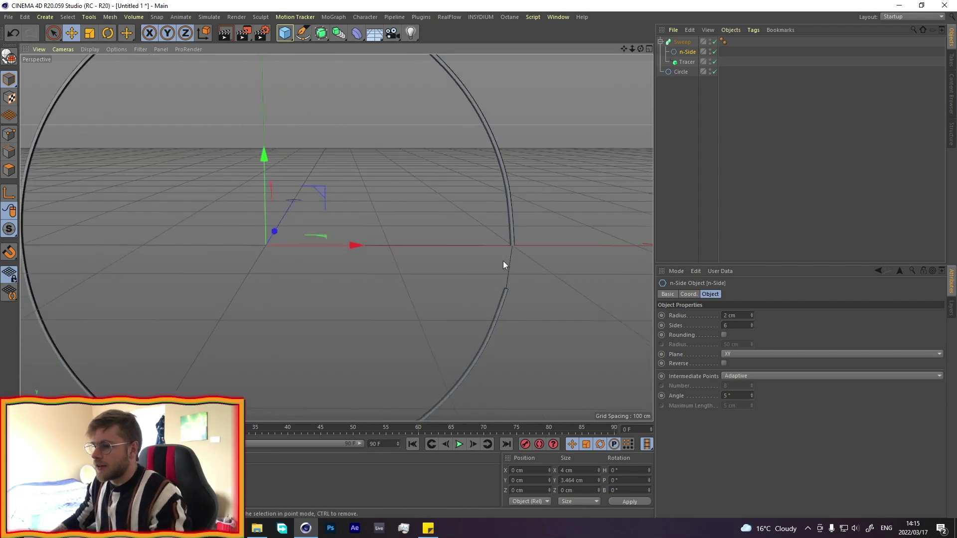
{"action": "left_click", "coordinate": [685, 62]}
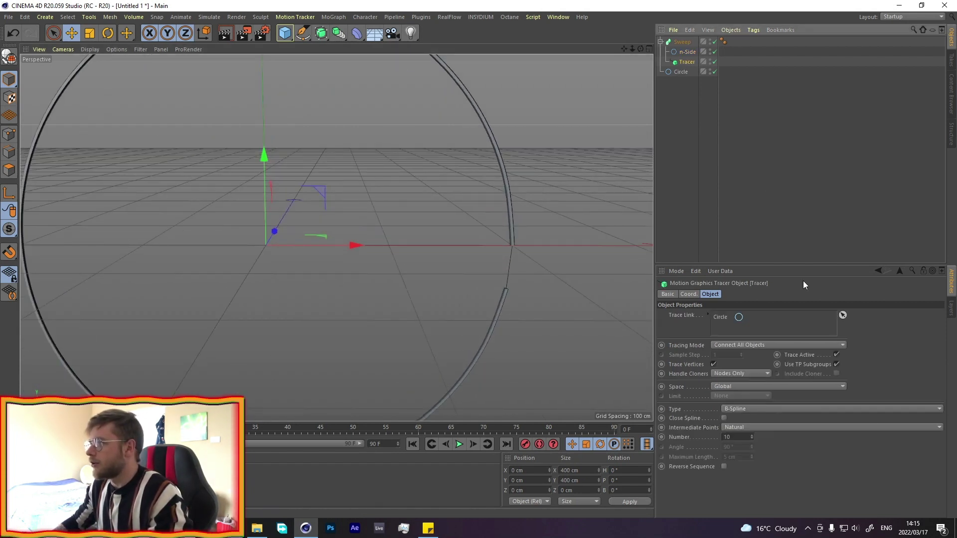
{"action": "left_click", "coordinate": [725, 419]}
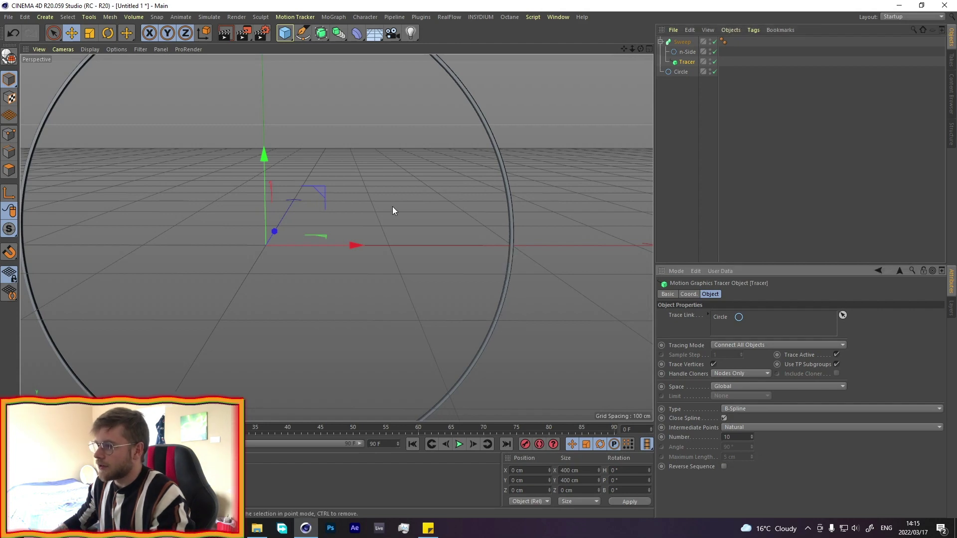
Increase the n-Side profile's number of sides to 10 for a rounder ring cross-section.
{"action": "right_click_drag", "start_coordinate": [393, 206], "coordinate": [288, 184], "text": "alt"}
{"action": "middle_click_drag", "start_coordinate": [288, 184], "coordinate": [383, 272], "text": "alt"}
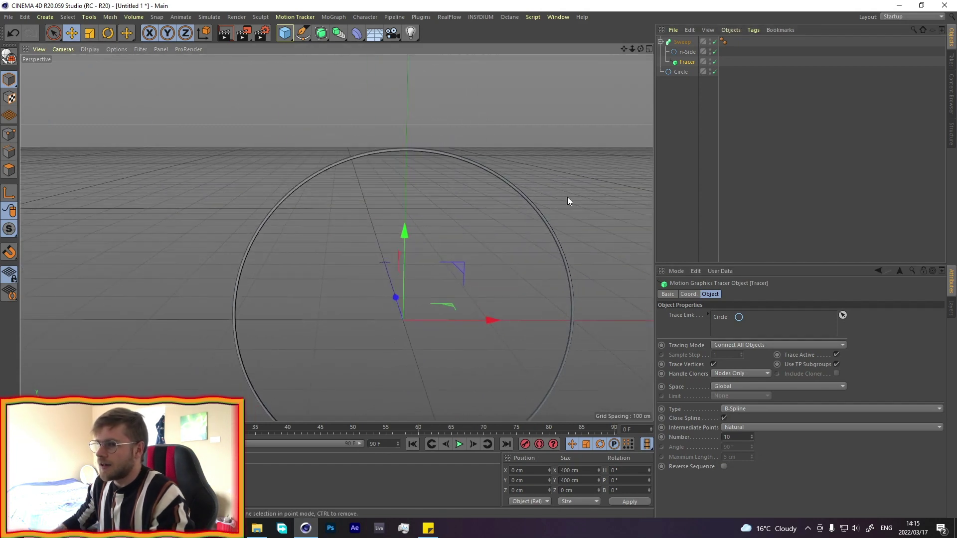
{"action": "left_click", "coordinate": [687, 52]}
{"action": "scroll", "coordinate": [271, 206], "scroll_direction": "up", "scroll_amount": 5}
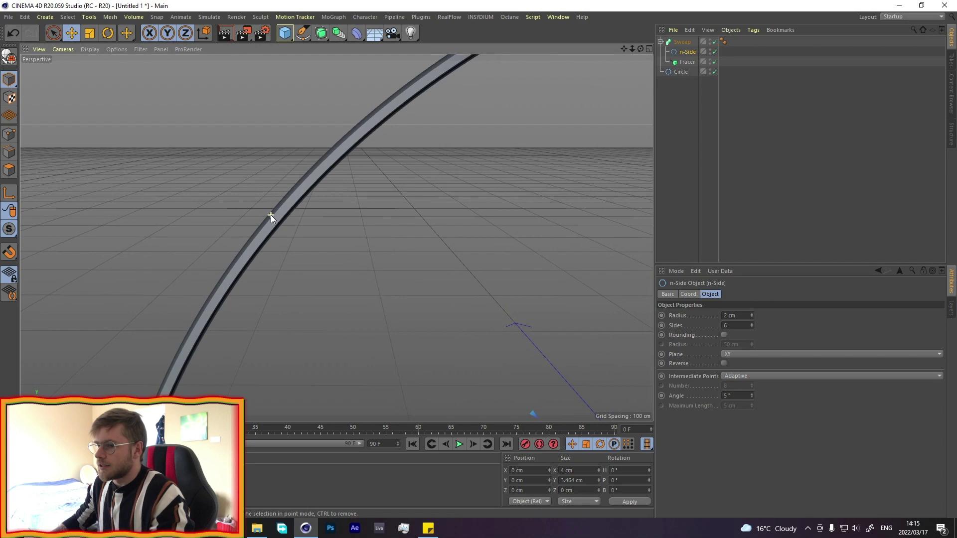
{"action": "mouse_move", "coordinate": [271, 215]}
{"action": "left_mouse_down", "text": "alt"}
{"action": "mouse_move", "coordinate": [344, 230]}
{"action": "mouse_move", "coordinate": [519, 202]}
{"action": "mouse_move", "coordinate": [245, 256]}
{"action": "mouse_move", "coordinate": [282, 269]}
{"action": "mouse_move", "coordinate": [266, 283]}
{"action": "left_mouse_up", "text": "alt"}
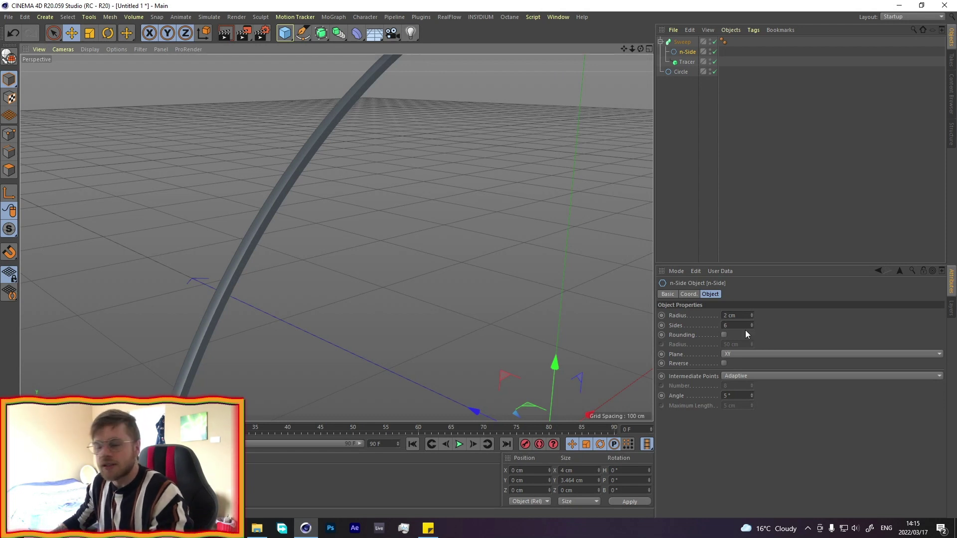
{"action": "left_click_drag", "start_coordinate": [743, 328], "coordinate": [678, 321]}
{"action": "type", "text": "10"}
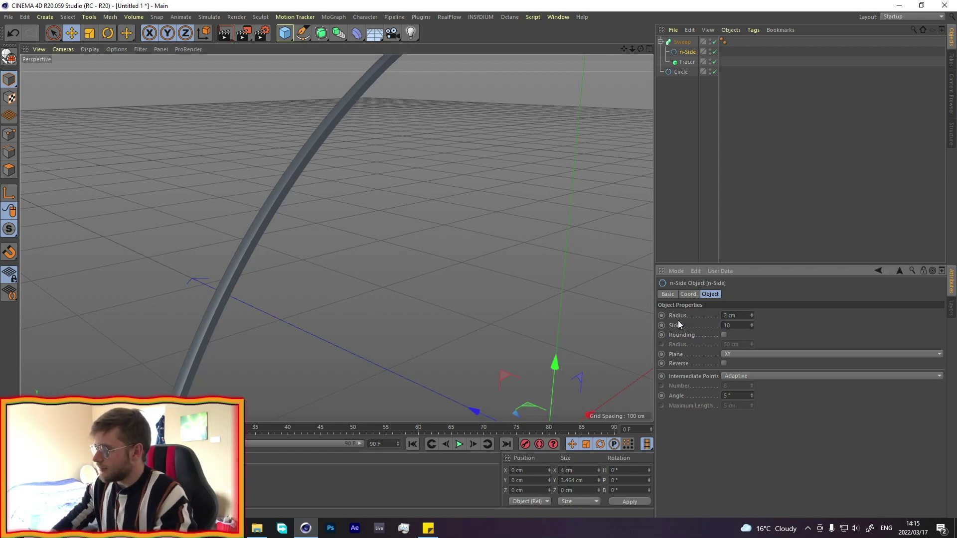
{"action": "type", "text": "h"}
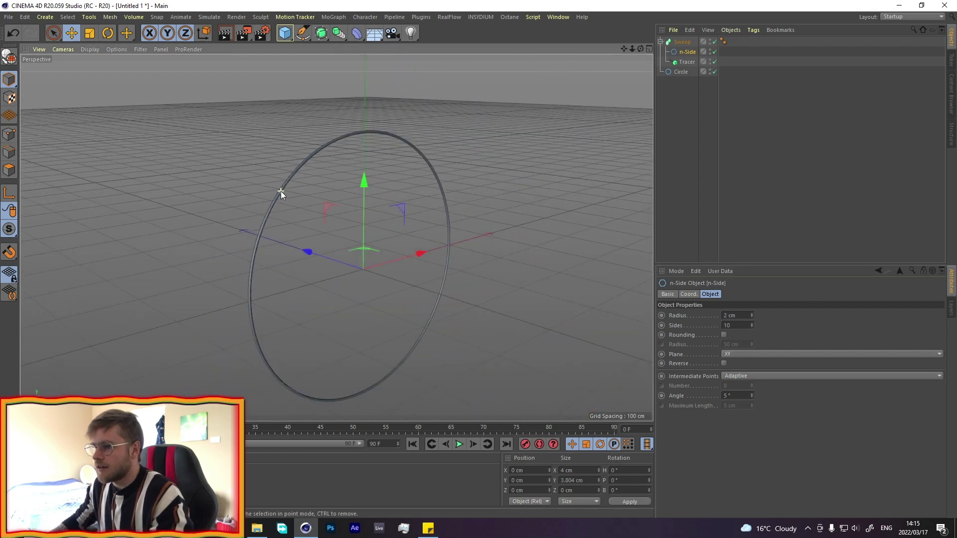
Add a Soft Body simulation tag to the circle spline.
{"action": "left_click_drag", "start_coordinate": [280, 190], "coordinate": [359, 234], "text": "alt"}
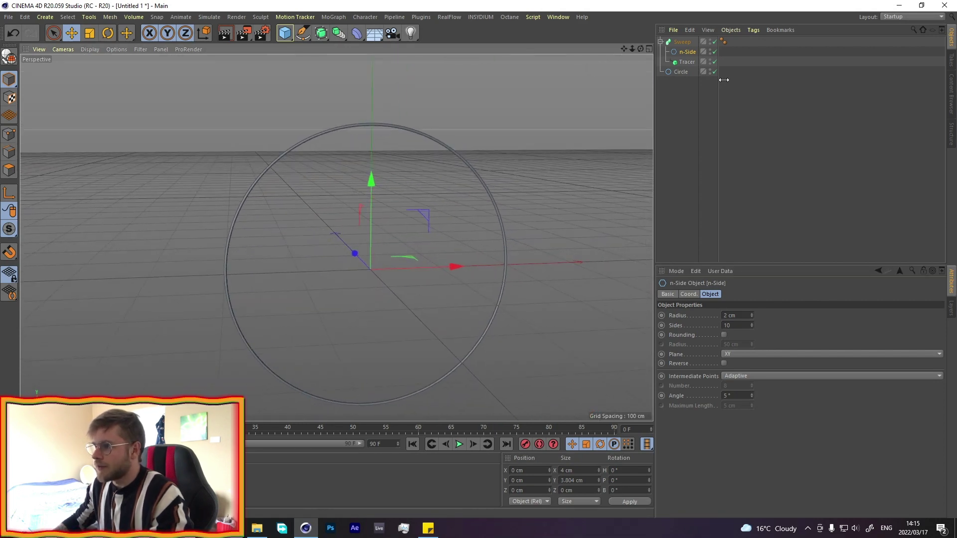
{"action": "right_click", "coordinate": [681, 73]}
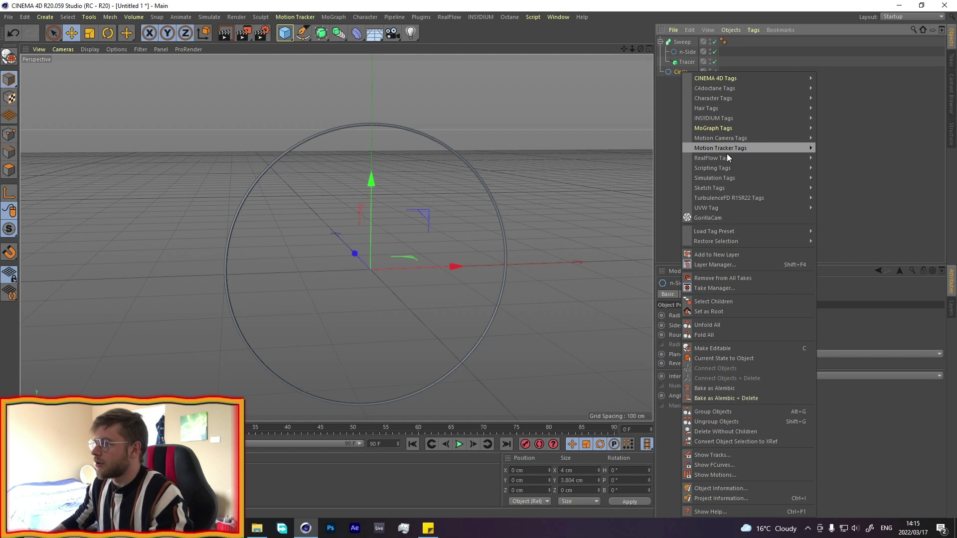
{"action": "mouse_move", "coordinate": [746, 178]}
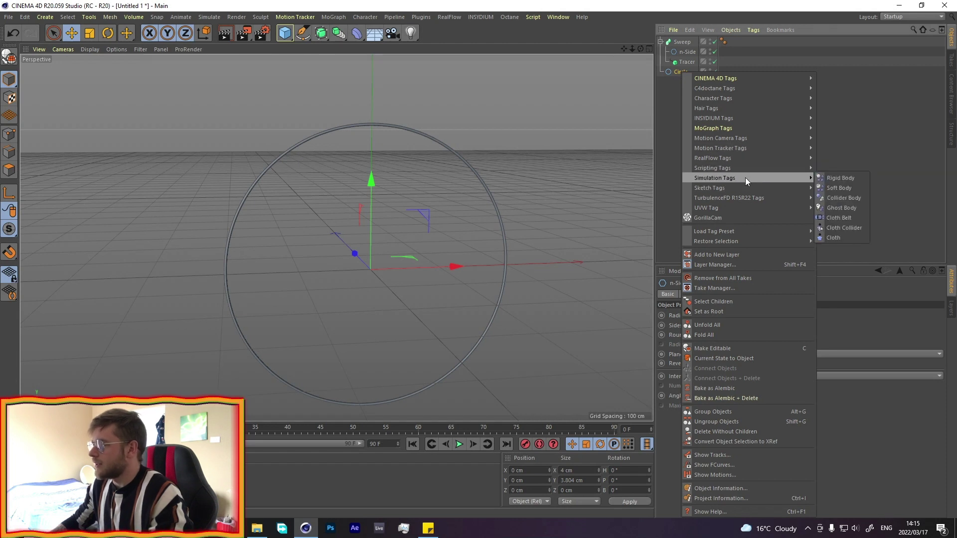
{"action": "left_click", "coordinate": [843, 189]}
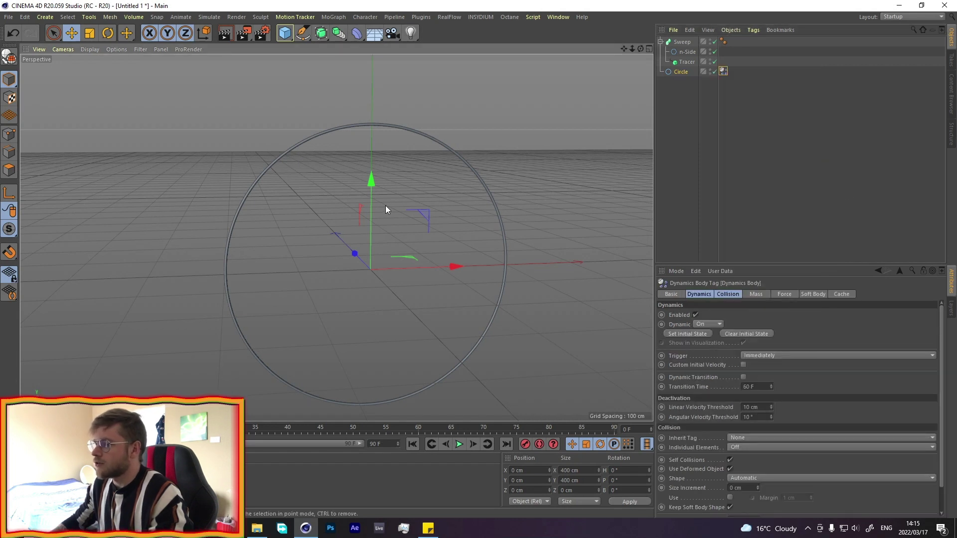
Play the ring's soft body simulation and return to the first frame.
{"action": "left_click_drag", "start_coordinate": [385, 206], "coordinate": [457, 208], "text": "alt"}
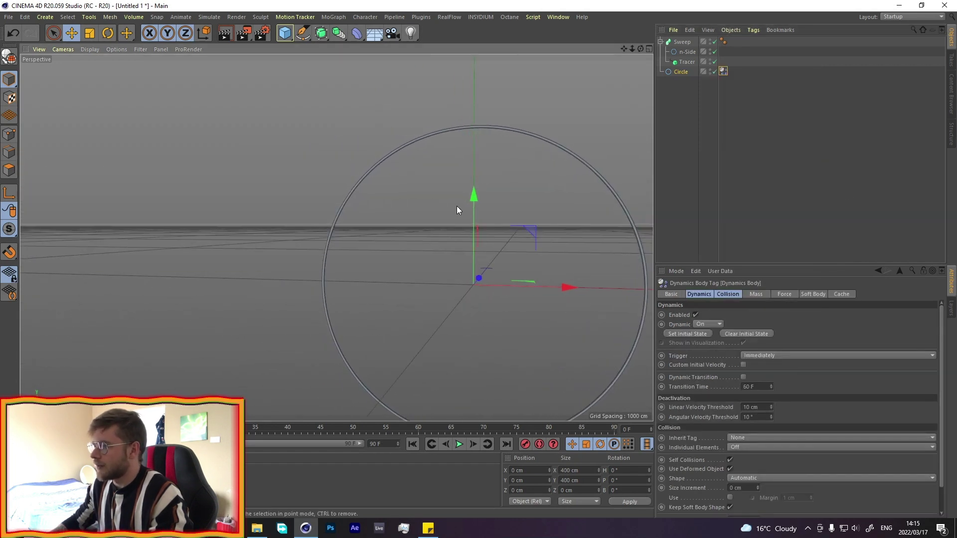
{"action": "left_click", "coordinate": [458, 444]}
{"action": "left_click", "coordinate": [413, 444]}
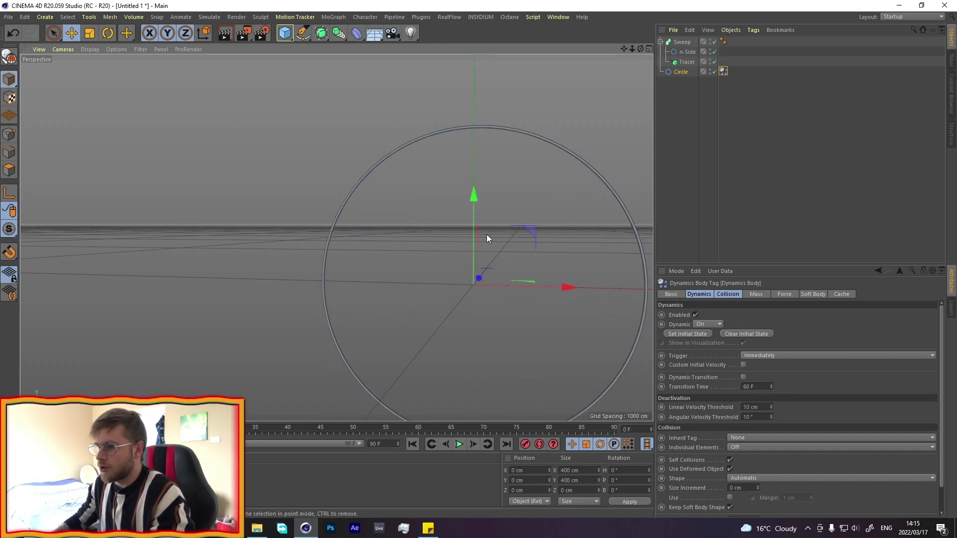
Add a cylinder at the ring's centre and rotate its pitch to about 100° so it runs through the ring.
{"action": "left_click_drag", "start_coordinate": [487, 235], "coordinate": [419, 368], "text": "alt"}
{"action": "left_click", "coordinate": [285, 33]}
{"action": "left_click", "coordinate": [477, 53]}
{"action": "key", "text": "r"}
{"action": "key", "text": "e"}
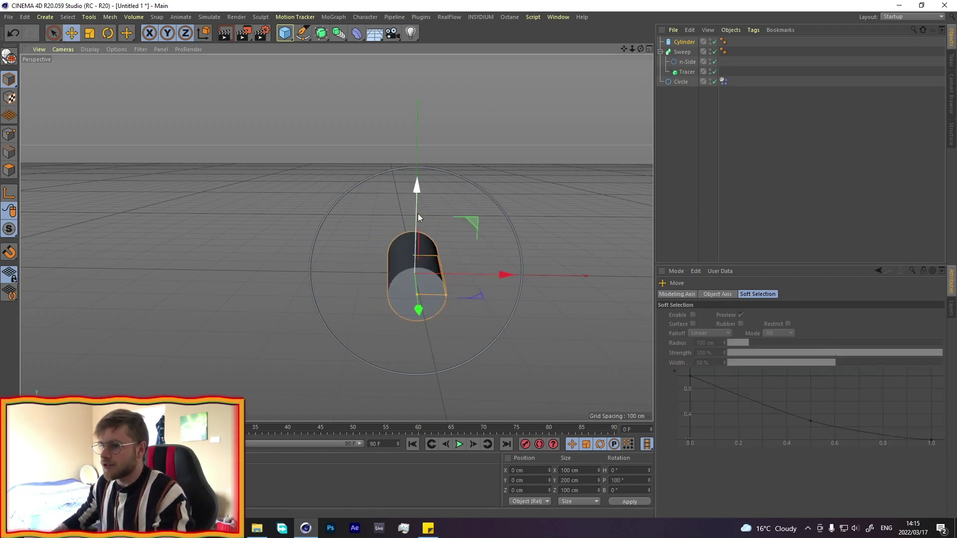
Move the cylinder up to about Y 119.5 cm inside the ring's upper part and rotate its pitch to 90°.
{"action": "left_click_drag", "start_coordinate": [418, 217], "coordinate": [415, 183]}
{"action": "key", "text": "r"}
{"action": "key", "text": "e"}
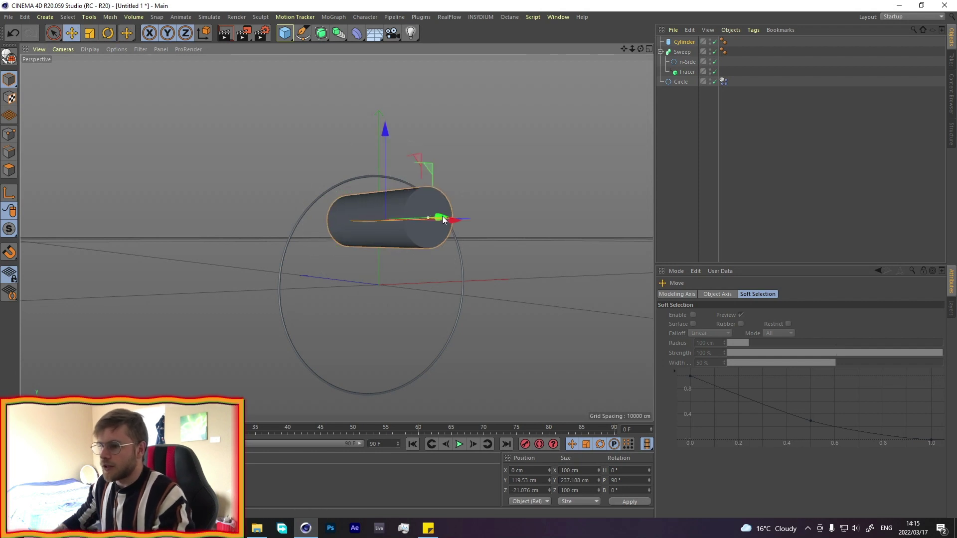
Thin and lengthen the cylinder to about 5.6 cm radius and 400 cm height, and raise it to about Y 183.3 cm.
{"action": "mouse_move", "coordinate": [442, 220]}
{"action": "left_mouse_down"}
{"action": "mouse_move", "coordinate": [471, 220]}
{"action": "mouse_move", "coordinate": [461, 218]}
{"action": "left_mouse_up"}
{"action": "left_click_drag", "start_coordinate": [385, 176], "coordinate": [384, 146]}
Add a Collider Body simulation tag to the cylinder.
{"action": "right_click", "coordinate": [683, 43]}
{"action": "mouse_move", "coordinate": [727, 132]}
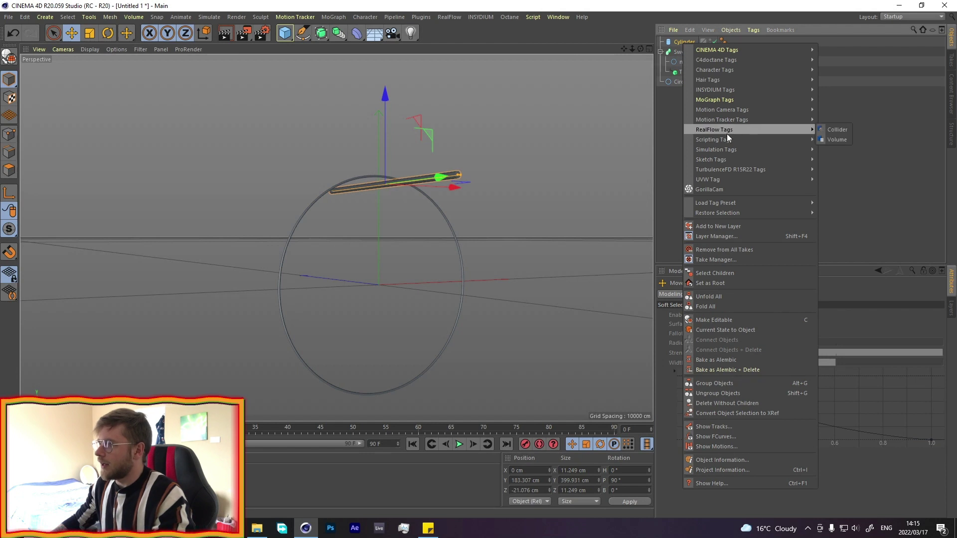
{"action": "mouse_move", "coordinate": [756, 150]}
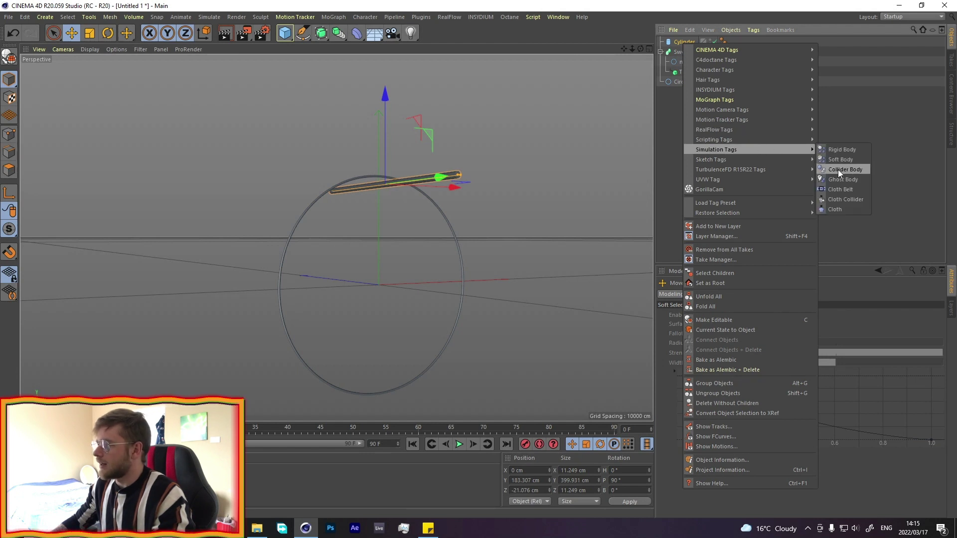
{"action": "left_click", "coordinate": [839, 169]}
Play the simulation to check how the ring hangs on the cylinder, and pause it.
{"action": "left_click_drag", "start_coordinate": [394, 198], "coordinate": [394, 238], "text": "alt"}
{"action": "left_click", "coordinate": [459, 444]}
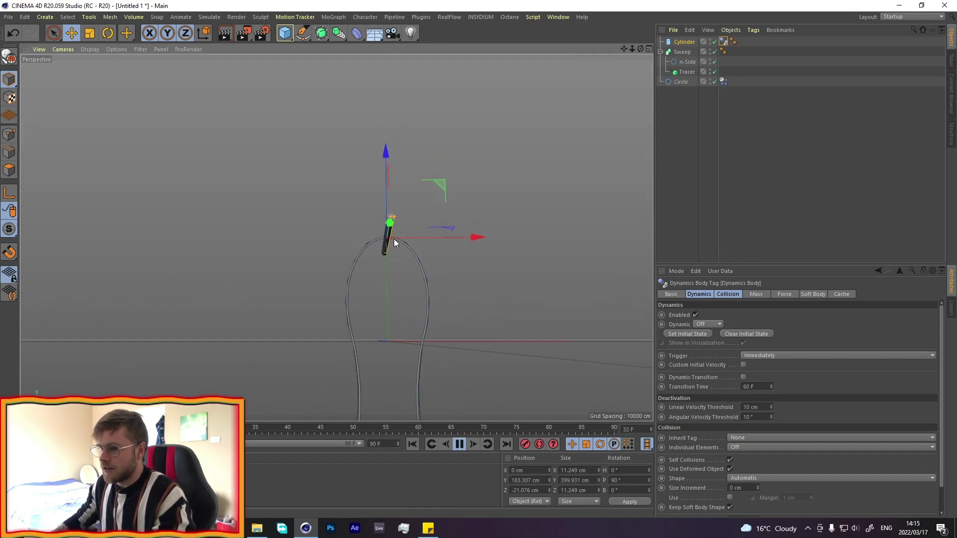
{"action": "middle_click_drag", "start_coordinate": [394, 238], "coordinate": [382, 144], "text": "alt"}
{"action": "left_click_drag", "start_coordinate": [382, 144], "coordinate": [384, 181], "text": "alt"}
{"action": "middle_click_drag", "start_coordinate": [384, 181], "coordinate": [358, 129], "text": "alt"}
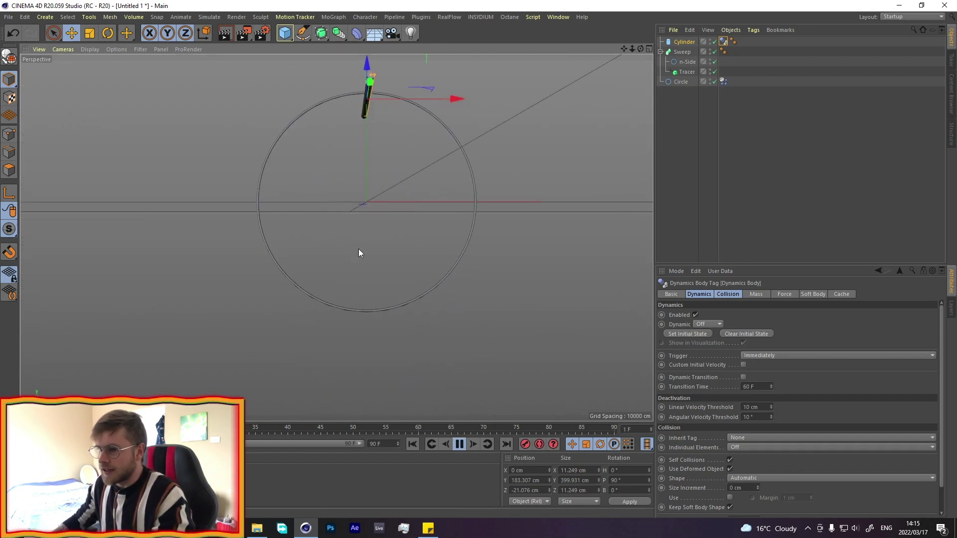
{"action": "left_click", "coordinate": [460, 445]}
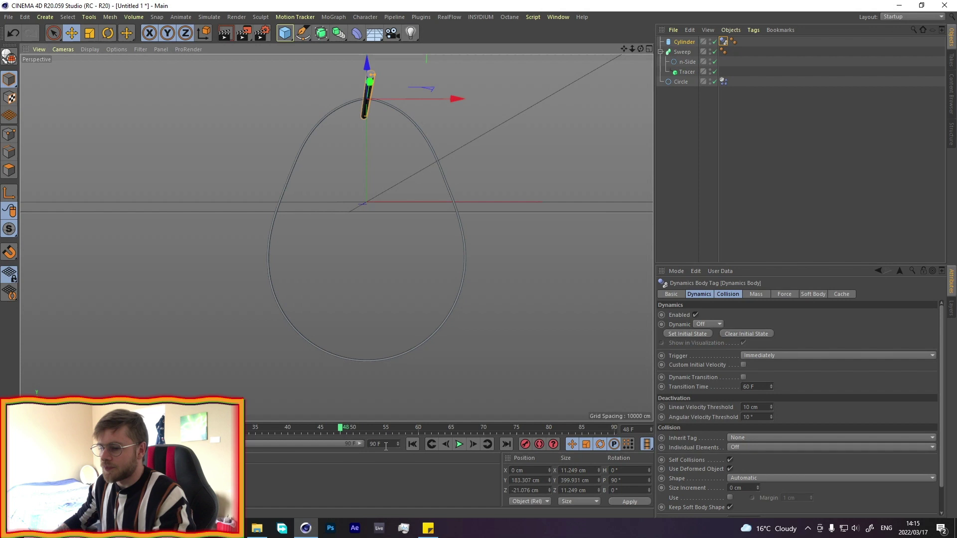
Extend the timeline to 300 frames and replay the simulation from the first frame.
{"action": "double_click", "coordinate": [386, 444]}
{"action": "type", "text": "300"}
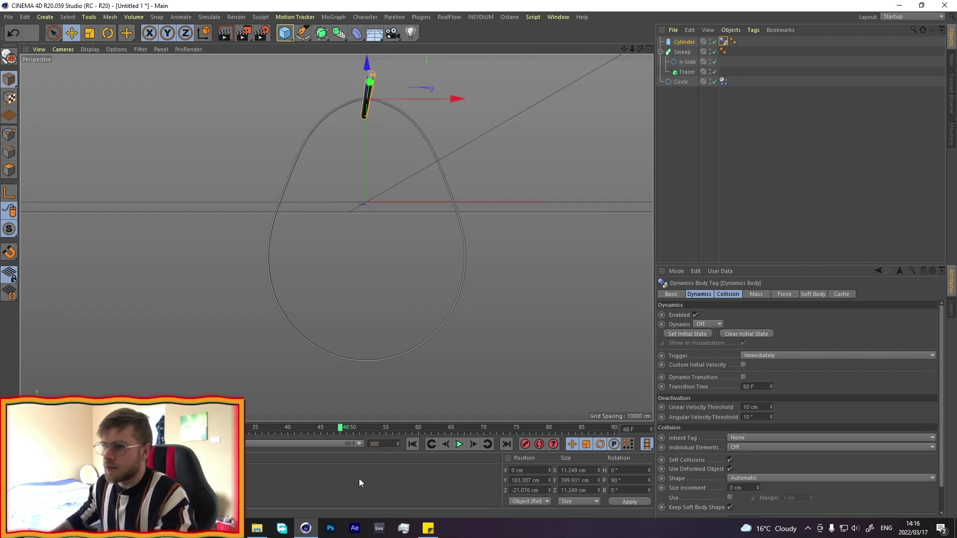
{"action": "key", "text": "Return"}
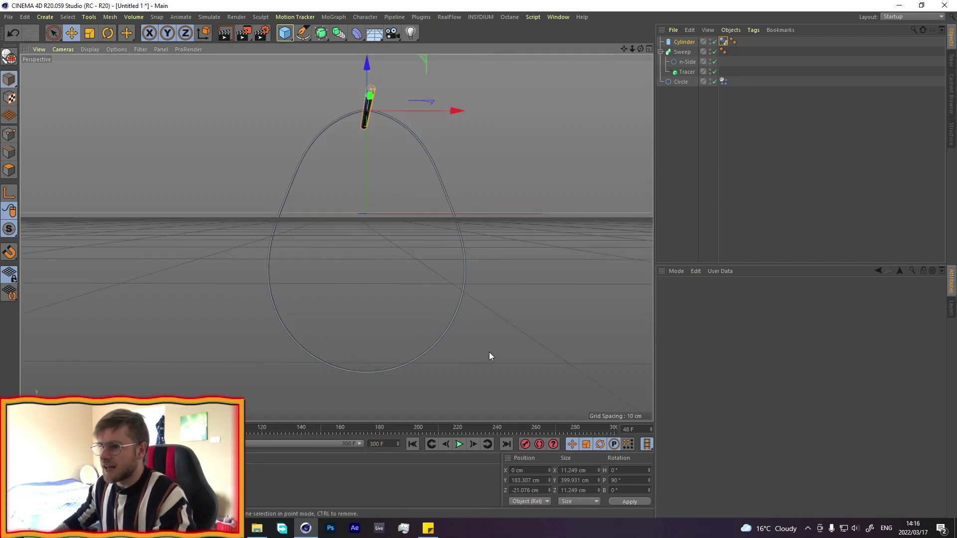
{"action": "left_click", "coordinate": [412, 444]}
{"action": "left_click", "coordinate": [460, 444]}
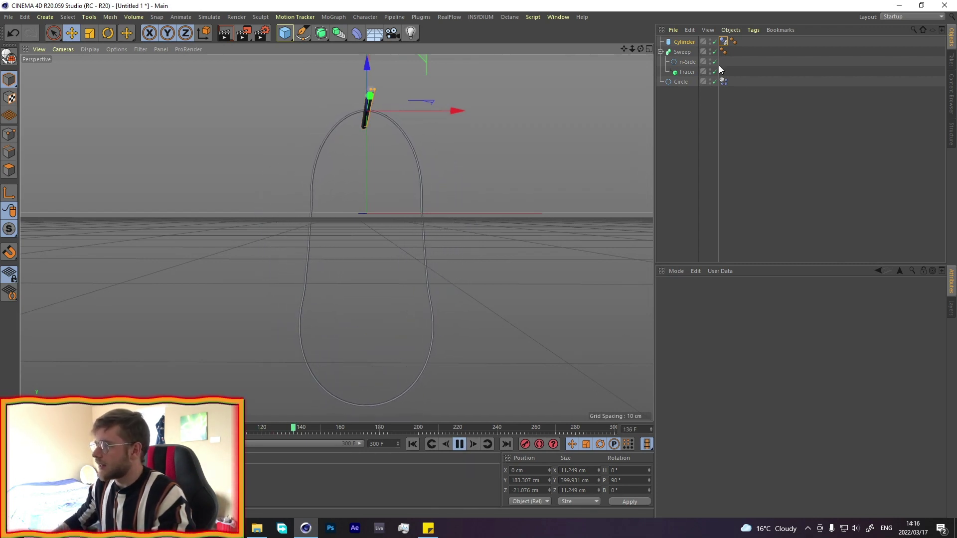
Set Shear and Flexion to 2 with both their dampings at 2% in the circle's soft body settings, and replay the simulation.
{"action": "left_click", "coordinate": [723, 81]}
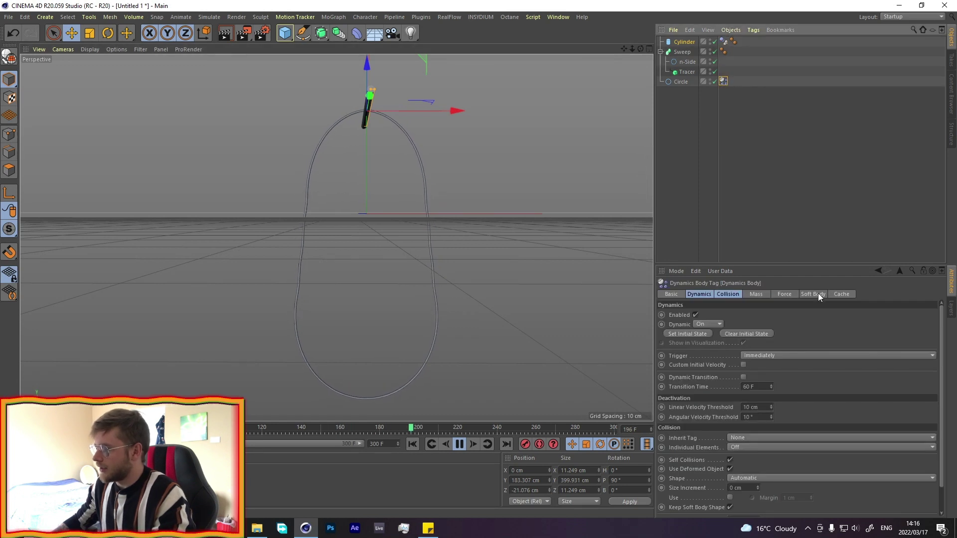
{"action": "left_click", "coordinate": [818, 293]}
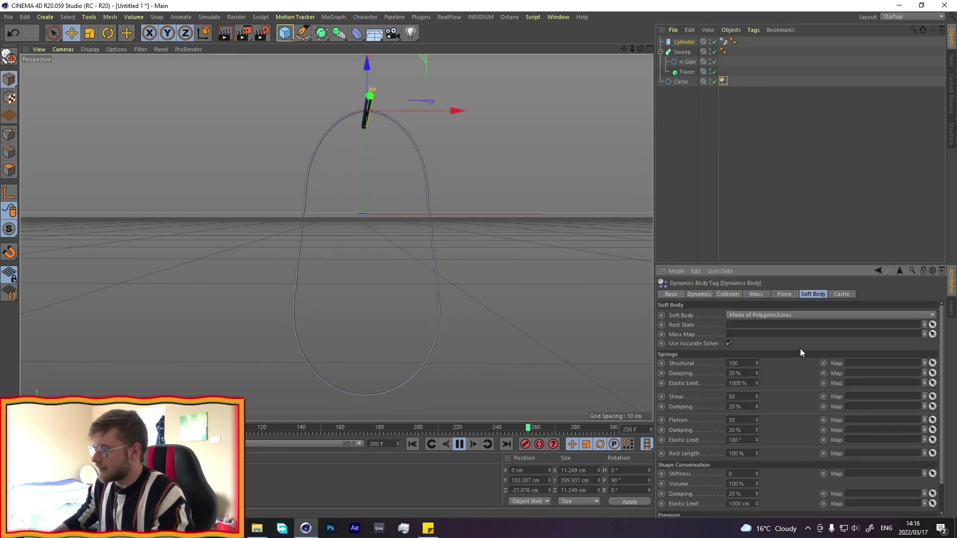
{"action": "double_click", "coordinate": [740, 397]}
{"action": "type", "text": "2"}
{"action": "key", "text": "Tab"}
{"action": "type", "text": "2"}
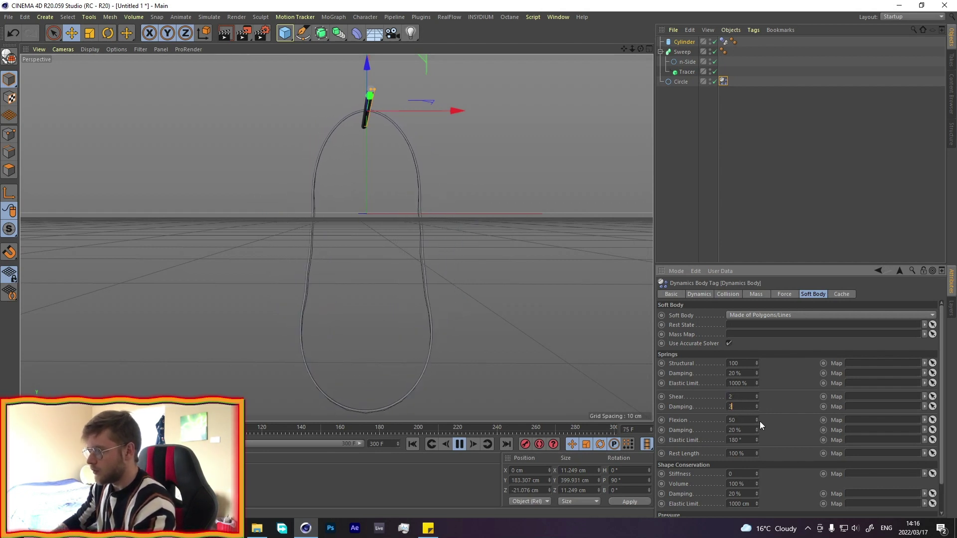
{"action": "key", "text": "Tab"}
{"action": "type", "text": "2"}
{"action": "key", "text": "Tab"}
{"action": "type", "text": "2"}
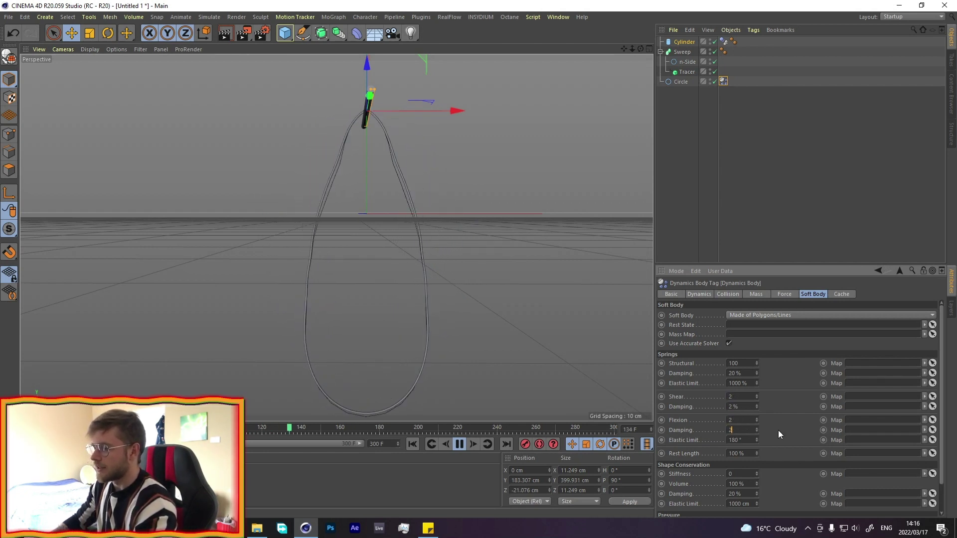
{"action": "left_click", "coordinate": [412, 444]}
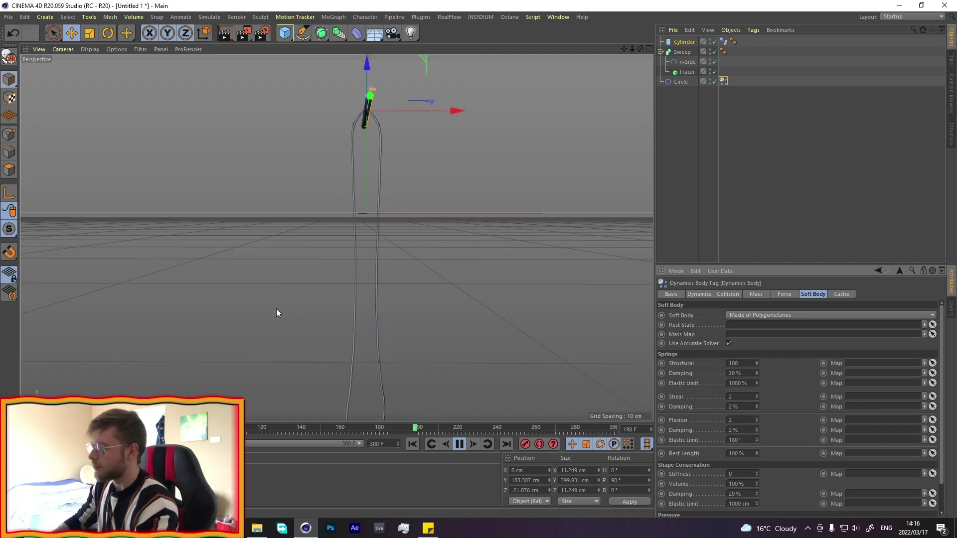
{"action": "left_click", "coordinate": [458, 445]}
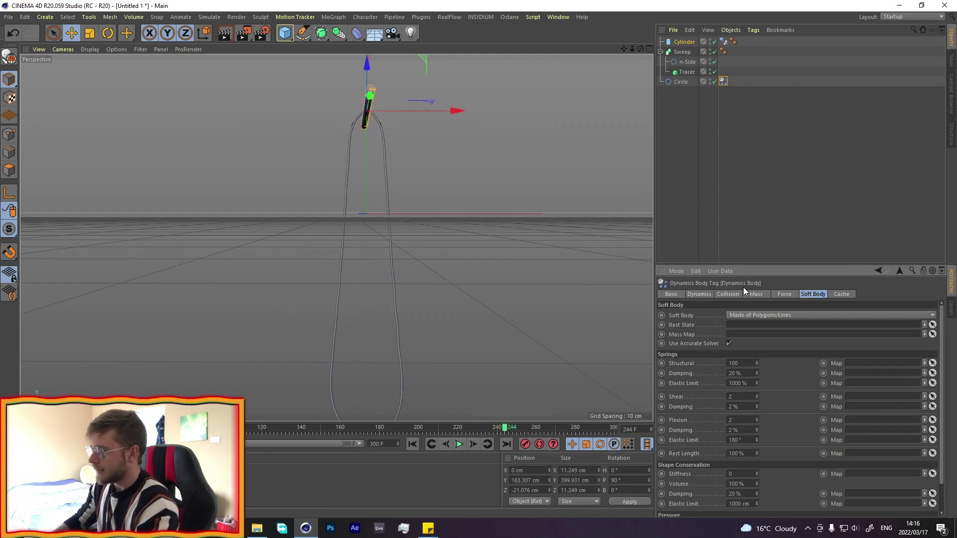
Enable the collision margin in the circle's dynamics tag and set it to 2 cm, matching the n-Side radius.
{"action": "left_click", "coordinate": [726, 294]}
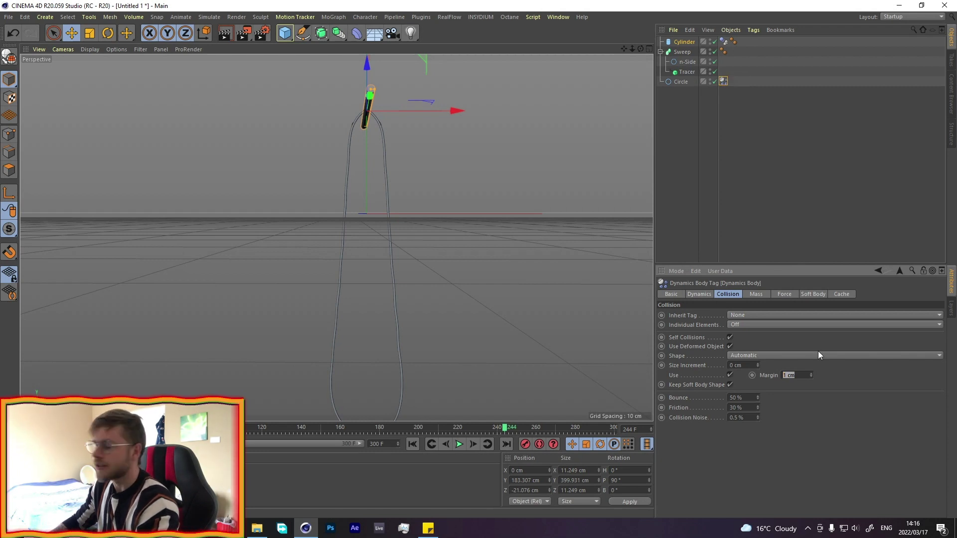
{"action": "left_click", "coordinate": [689, 62]}
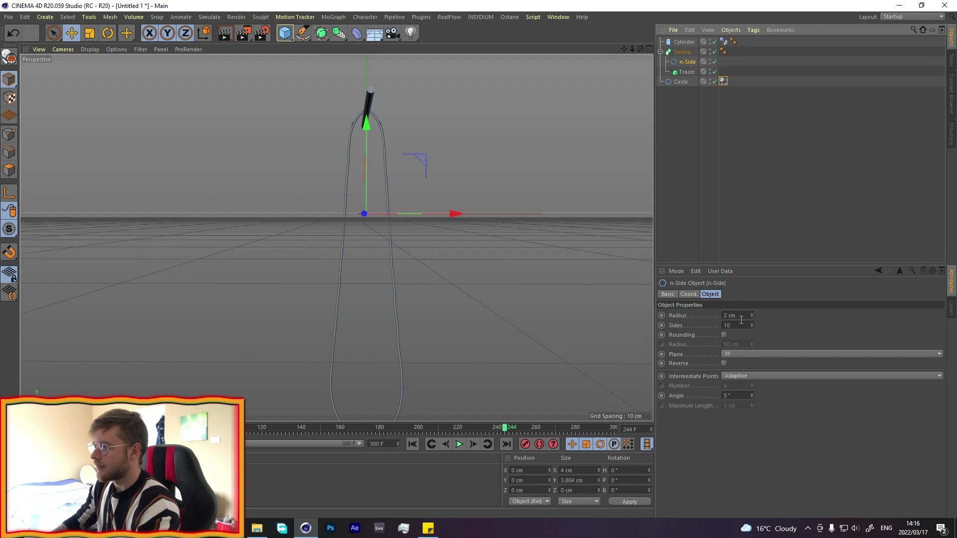
{"action": "left_click", "coordinate": [724, 81]}
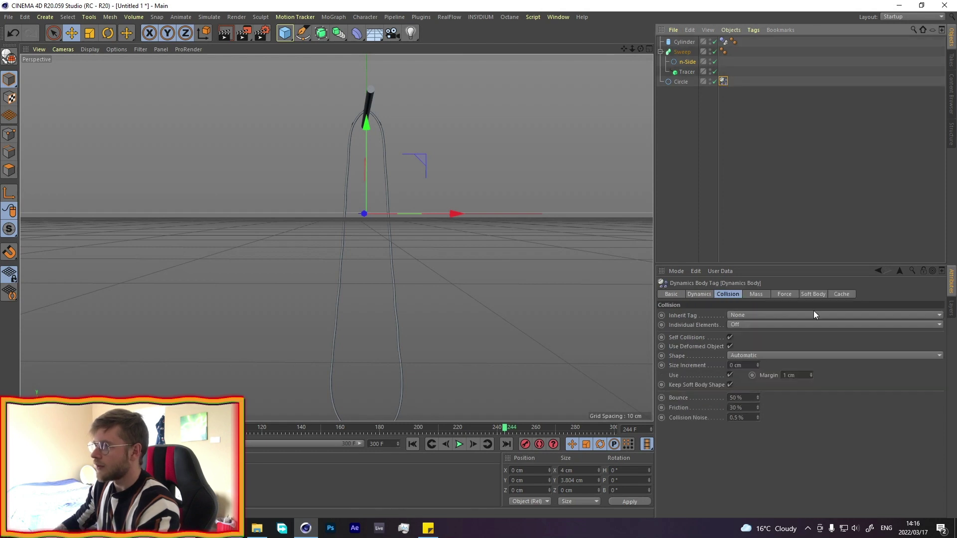
{"action": "left_click", "coordinate": [803, 377]}
{"action": "type", "text": "2"}
{"action": "key", "text": "Return"}
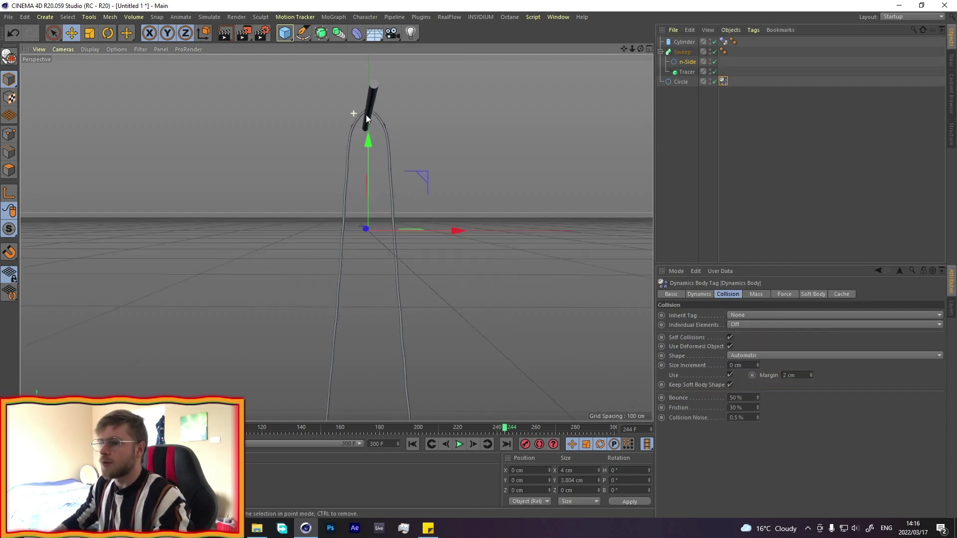
Test the circle's collision margin at 10 cm and again at 2 cm, replaying the simulation close to the cylinder.
{"action": "scroll", "coordinate": [369, 118], "scroll_direction": "up", "scroll_amount": 3}
{"action": "left_click_drag", "start_coordinate": [369, 118], "coordinate": [366, 129], "text": "alt"}
{"action": "scroll", "coordinate": [365, 128], "scroll_direction": "up", "scroll_amount": 4}
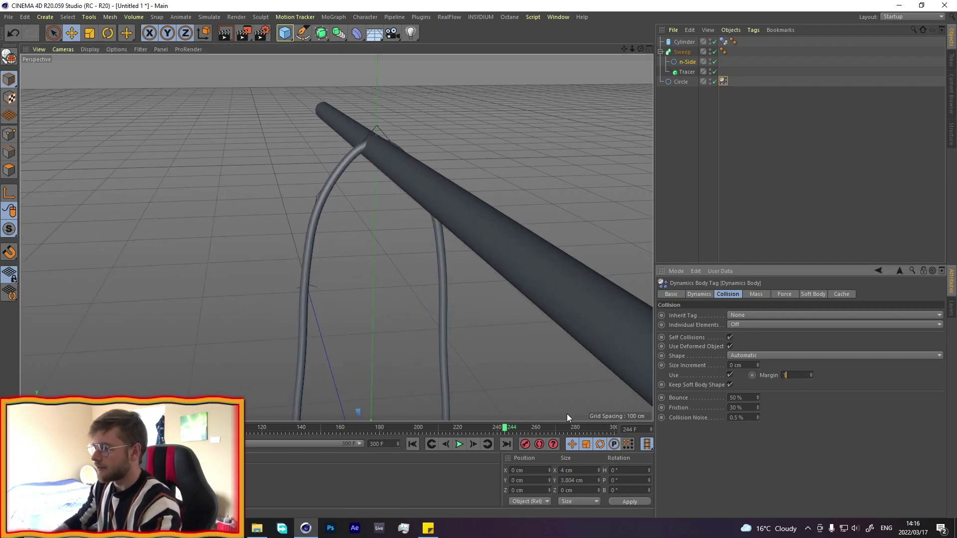
{"action": "left_click", "coordinate": [414, 444]}
{"action": "left_click", "coordinate": [459, 444]}
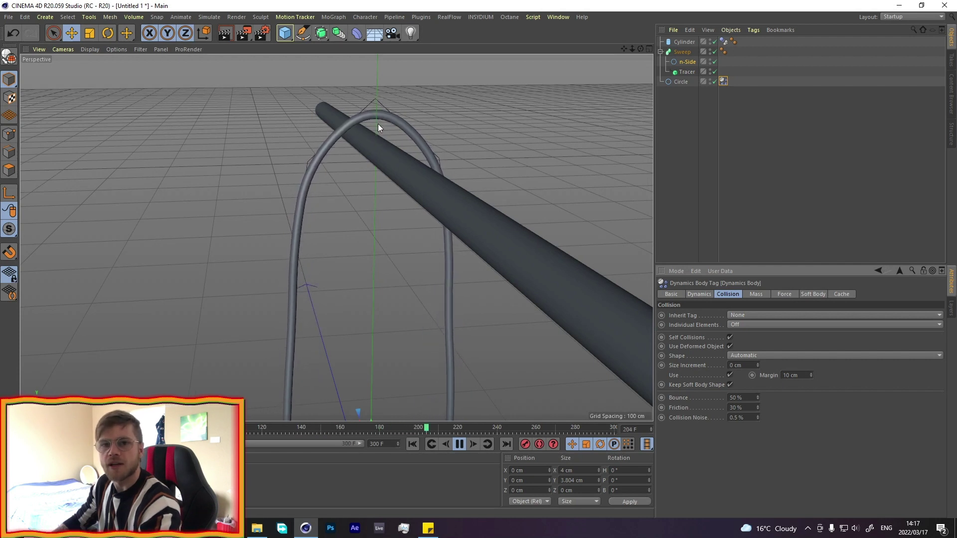
{"action": "left_click", "coordinate": [419, 444]}
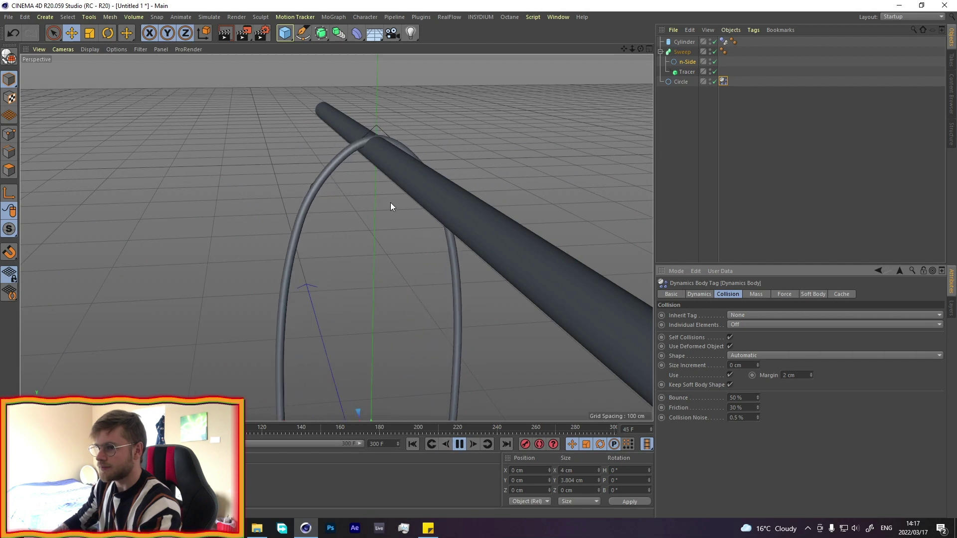
Set the circle's collision margin to 3 cm, replay the simulation and return to the first frame.
{"action": "left_click", "coordinate": [811, 374]}
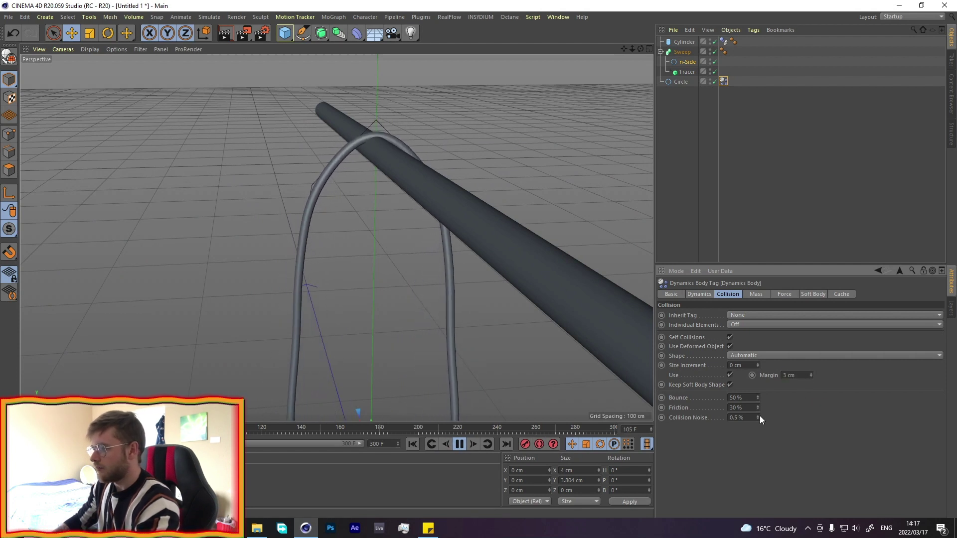
{"action": "left_click", "coordinate": [412, 443]}
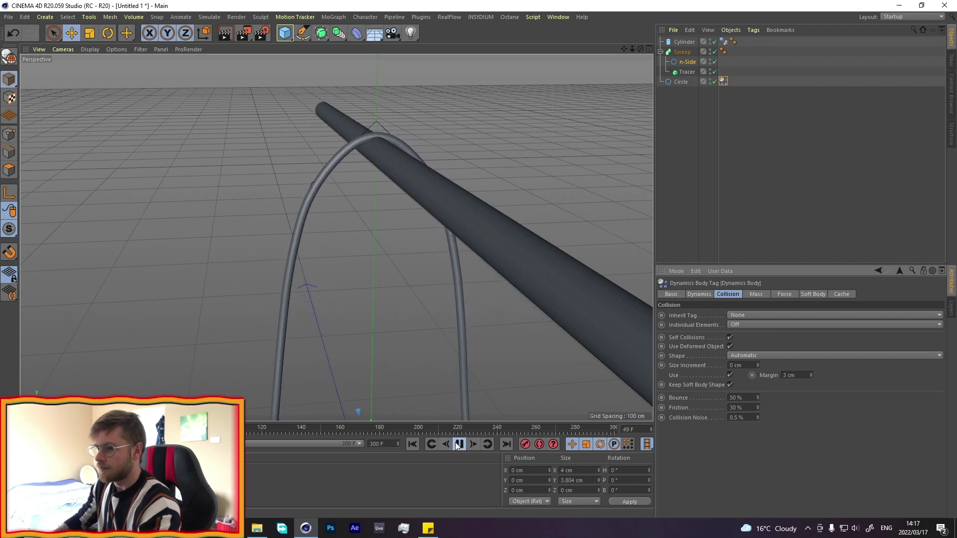
{"action": "left_click", "coordinate": [458, 445]}
{"action": "left_click", "coordinate": [413, 443]}
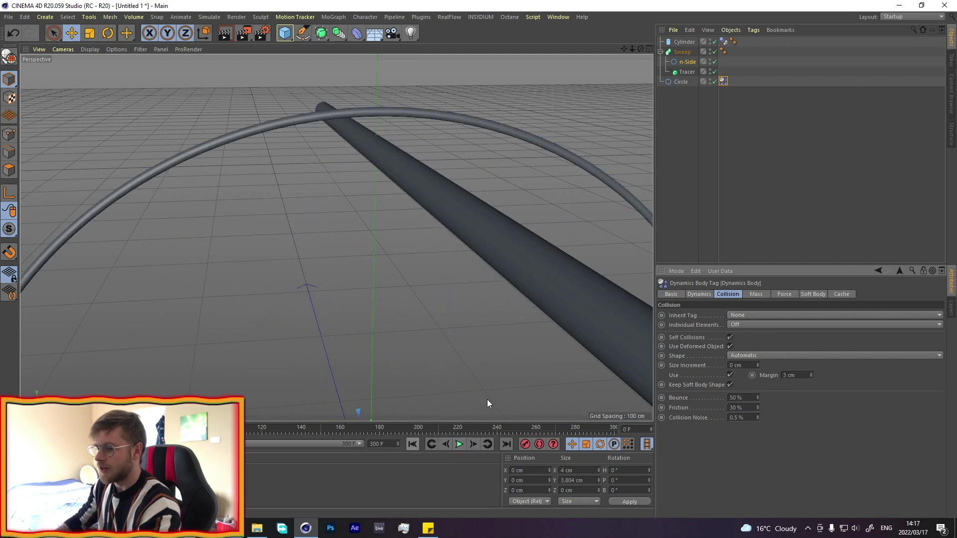
Set the circle's number of intermediate points to 10, replay the simulation and return to the first frame.
{"action": "left_click", "coordinate": [682, 83]}
{"action": "left_click", "coordinate": [737, 396]}
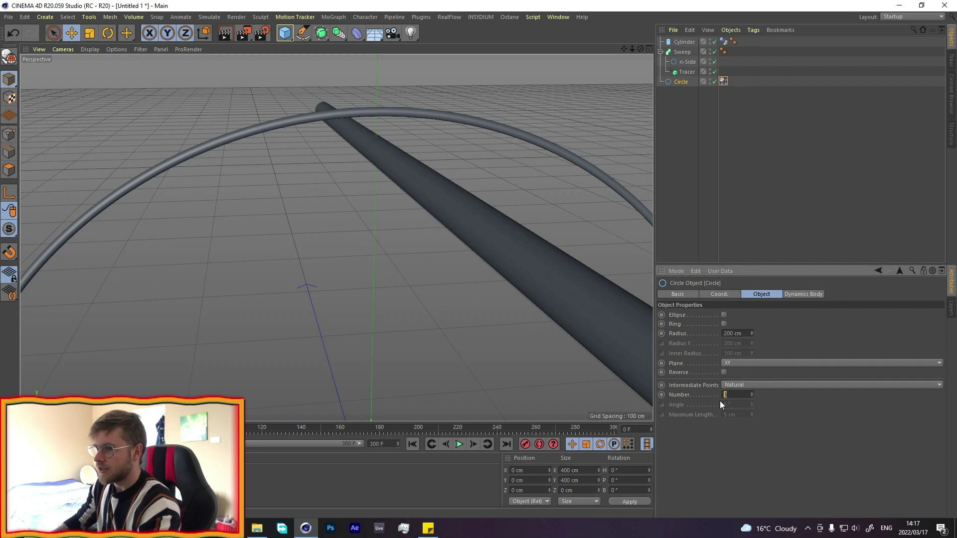
{"action": "left_click", "coordinate": [460, 444]}
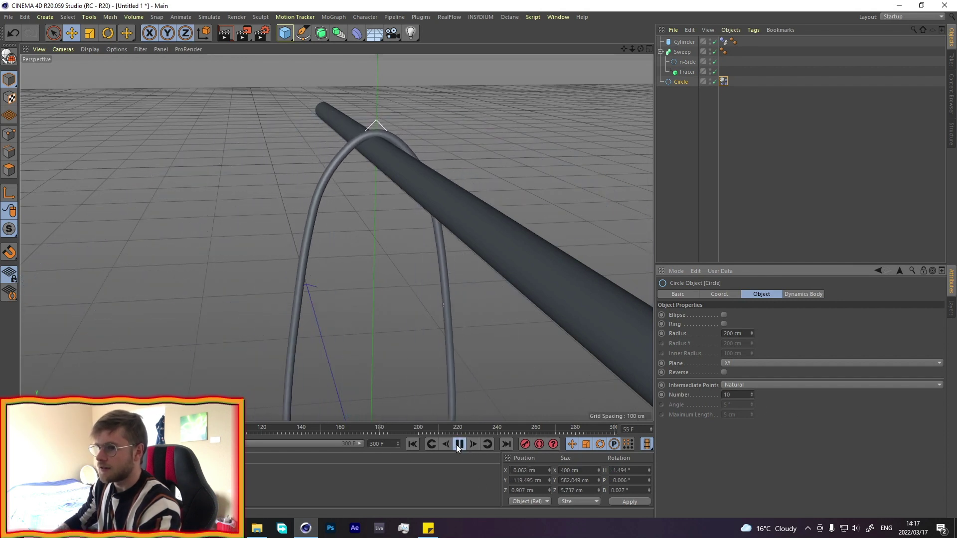
{"action": "left_click", "coordinate": [458, 444]}
{"action": "left_click", "coordinate": [412, 444]}
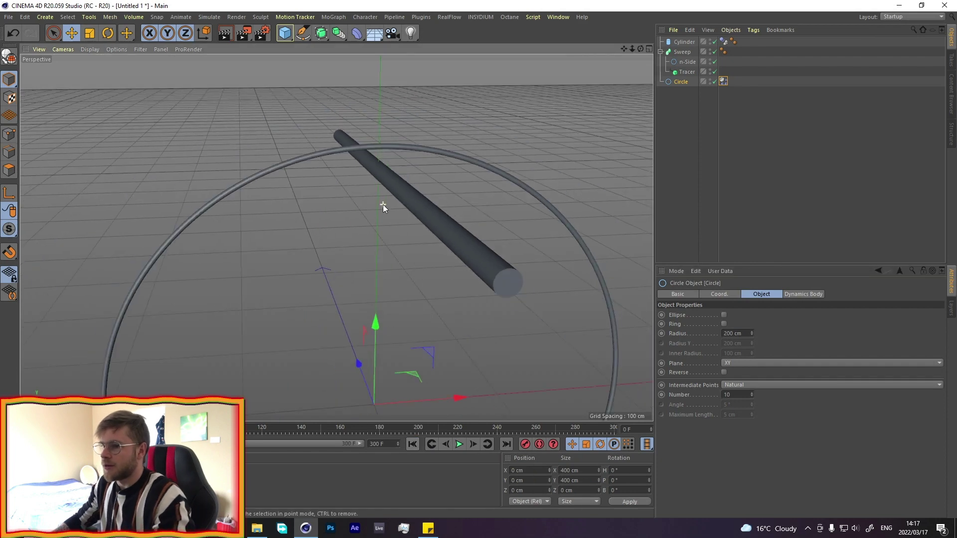
Group the Sweep and Circle objects under a null and rename it Rope.
{"action": "scroll", "coordinate": [382, 204], "scroll_direction": "down", "scroll_amount": 6}
{"action": "middle_click_drag", "start_coordinate": [384, 205], "coordinate": [393, 165], "text": "alt"}
{"action": "left_click_drag", "start_coordinate": [391, 163], "coordinate": [369, 157], "text": "alt"}
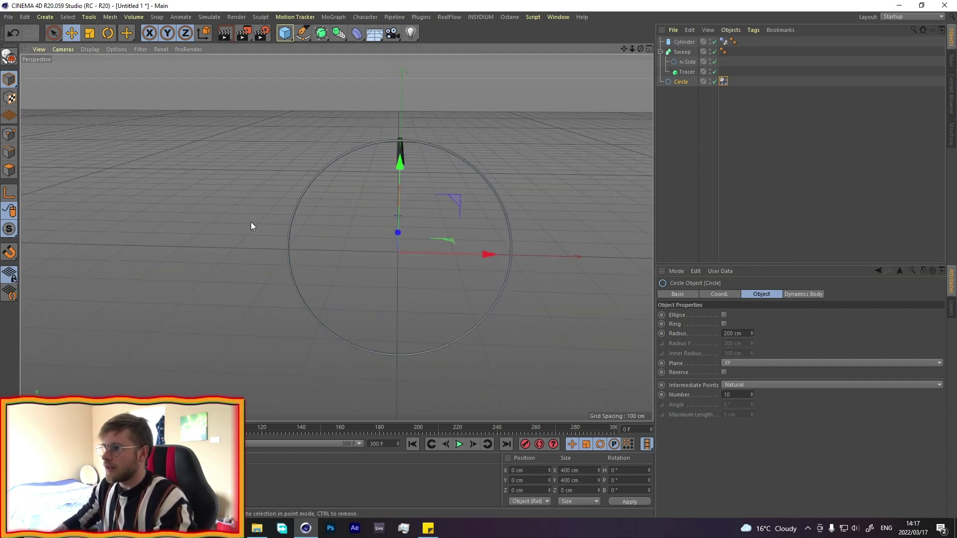
{"action": "left_click_drag", "start_coordinate": [686, 105], "coordinate": [693, 57]}
{"action": "key", "text": "alt+g"}
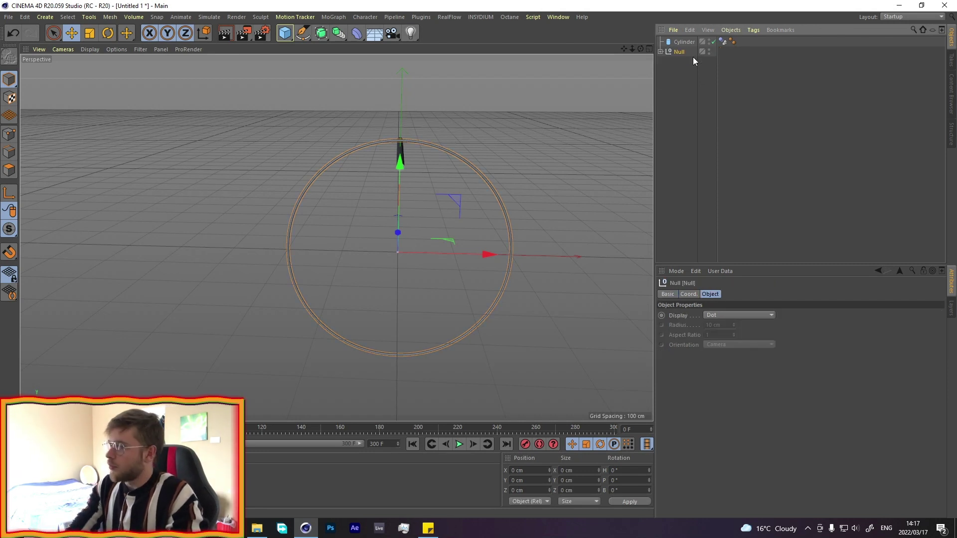
{"action": "double_click", "coordinate": [681, 51]}
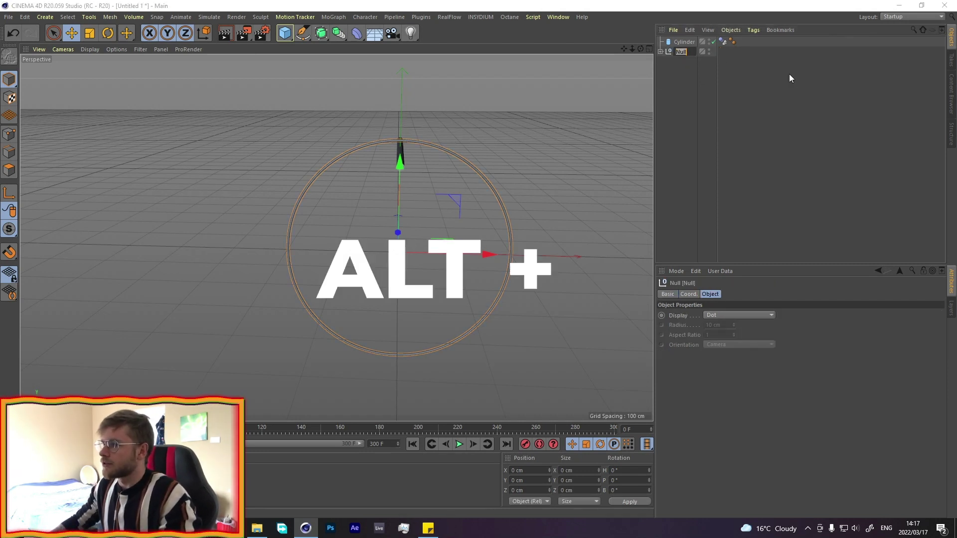
{"action": "type", "text": "Rope"}
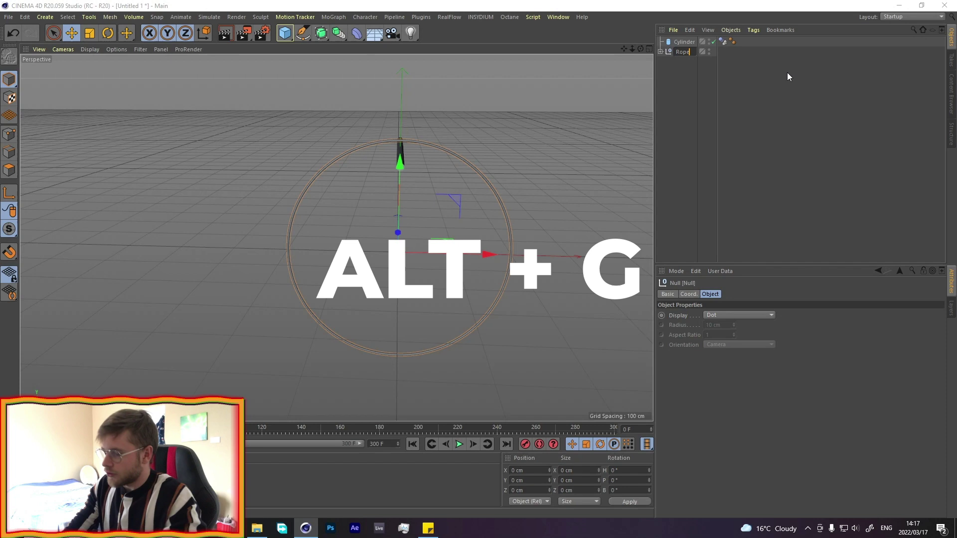
{"action": "key", "text": "Return"}
Resize the cylinder to about 4.5 cm radius and 700 cm height, and duplicate it so one crosses the ring's upper part and one its lower part.
{"action": "left_click", "coordinate": [684, 41]}
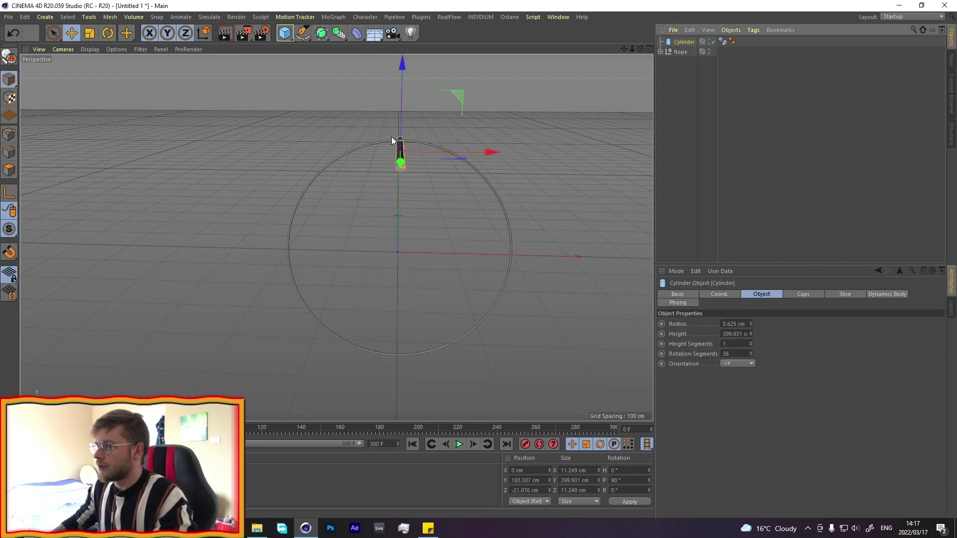
{"action": "left_click_drag", "start_coordinate": [394, 134], "coordinate": [506, 225], "text": "alt"}
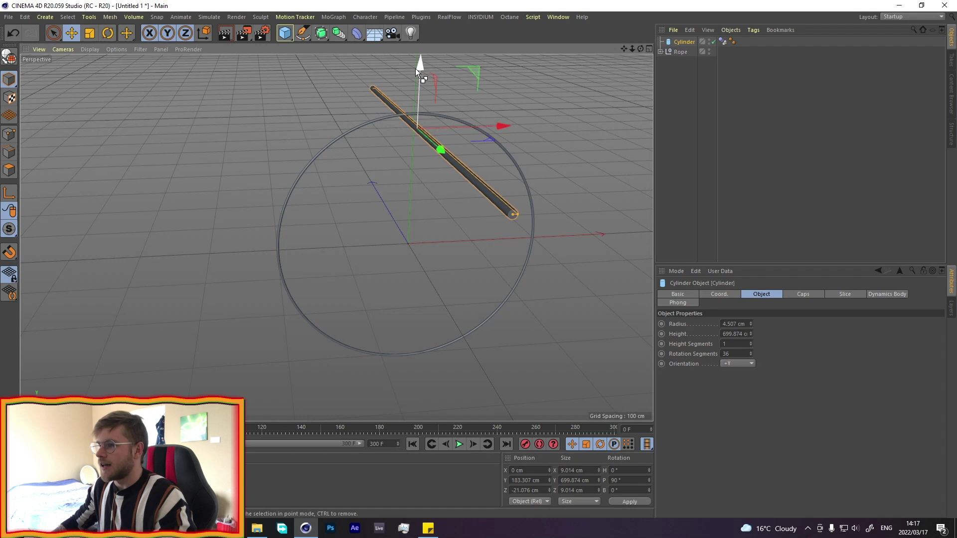
{"action": "left_click_drag", "start_coordinate": [415, 69], "coordinate": [442, 65], "text": "ctrl"}
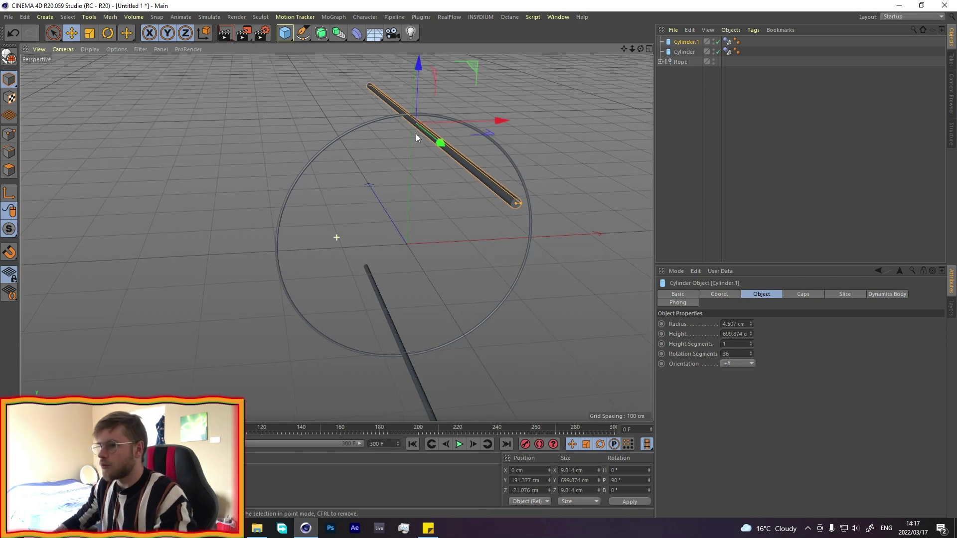
{"action": "left_click_drag", "start_coordinate": [415, 133], "coordinate": [344, 150], "text": "alt"}
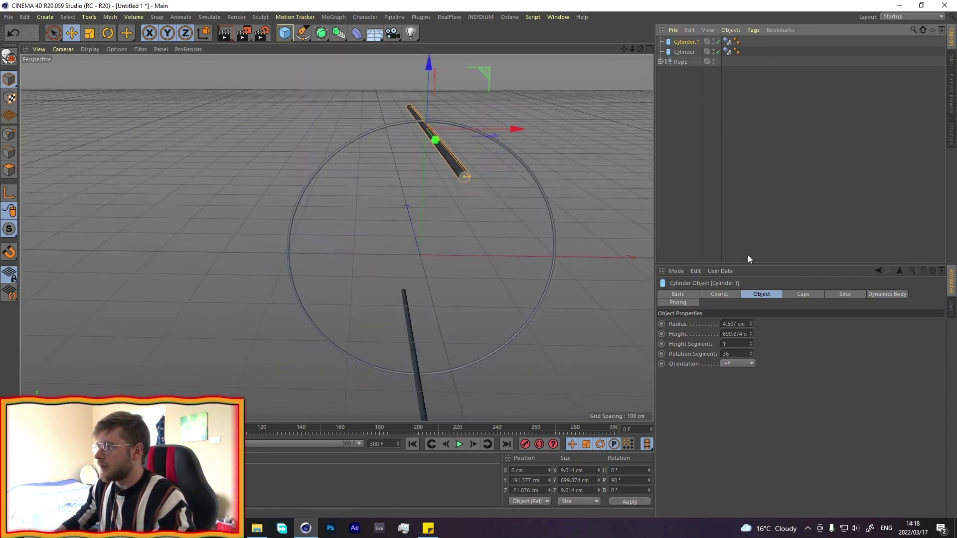
Keyframe the heading rotation of both horizontal cylinders at 0° on the first frame.
{"action": "left_click", "coordinate": [687, 51], "text": "ctrl"}
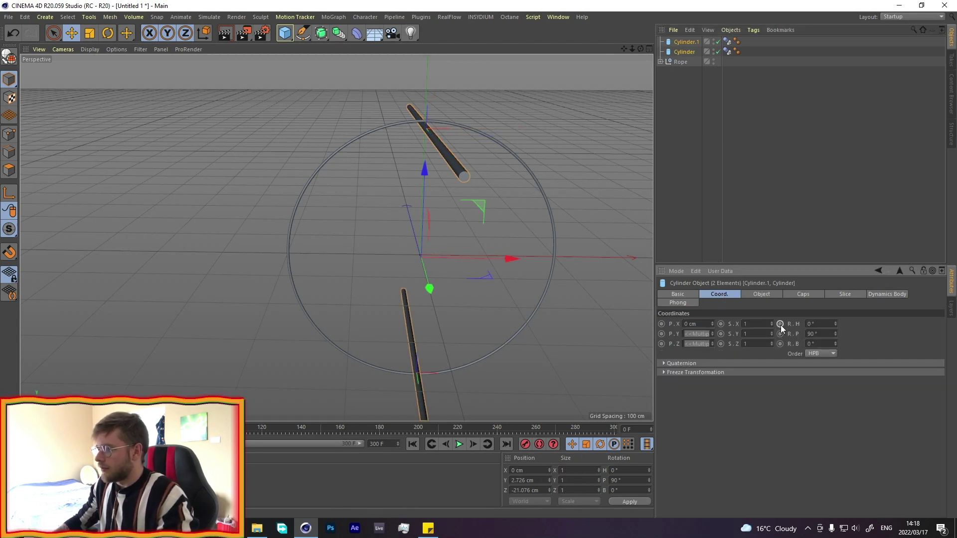
{"action": "left_click", "coordinate": [780, 324]}
Set the timeline's end frame to 180 and go to the last frame.
{"action": "left_click_drag", "start_coordinate": [299, 430], "coordinate": [328, 438]}
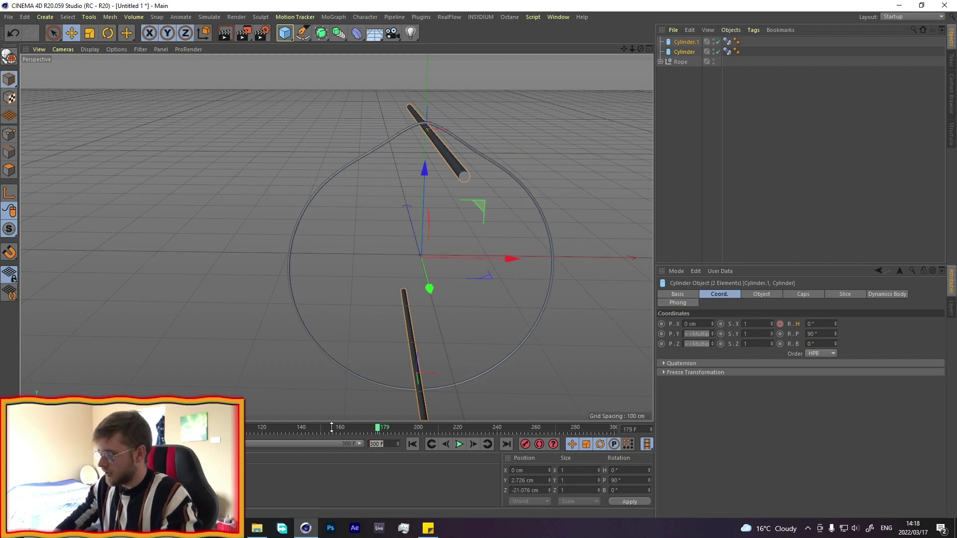
{"action": "type", "text": "100"}
{"action": "left_click", "coordinate": [344, 470]}
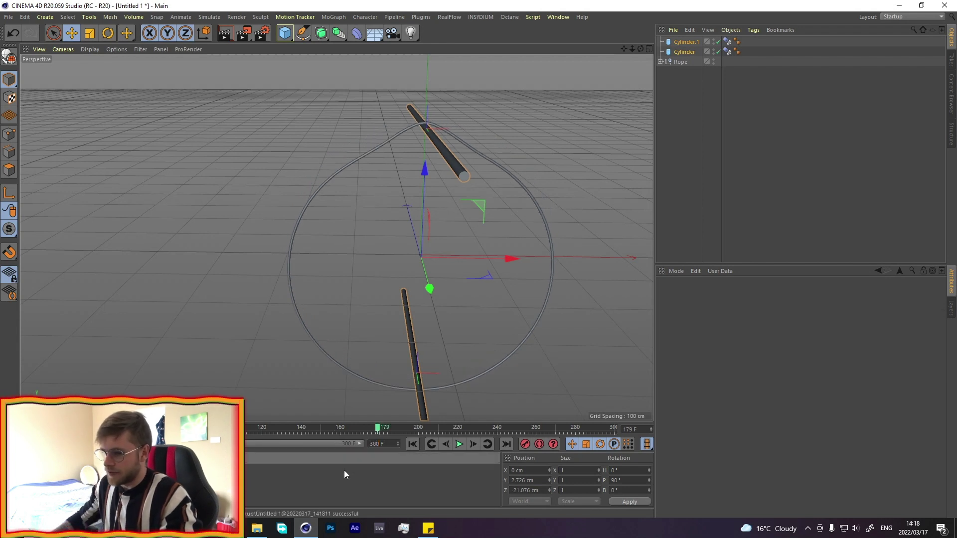
{"action": "double_click", "coordinate": [377, 443]}
{"action": "type", "text": "180"}
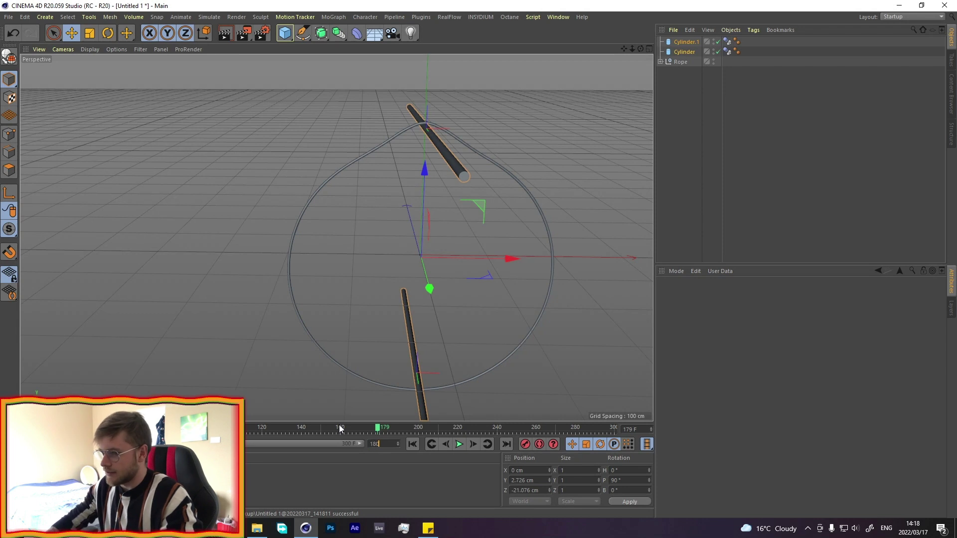
{"action": "key", "text": "Return"}
{"action": "left_click", "coordinate": [614, 430]}
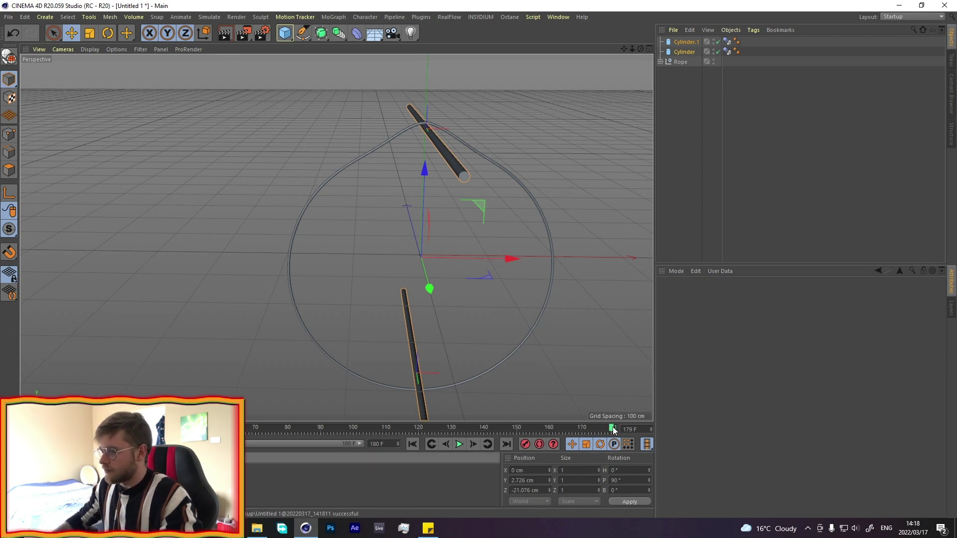
{"action": "left_click", "coordinate": [686, 43]}
{"action": "left_click", "coordinate": [682, 51], "text": "shift"}
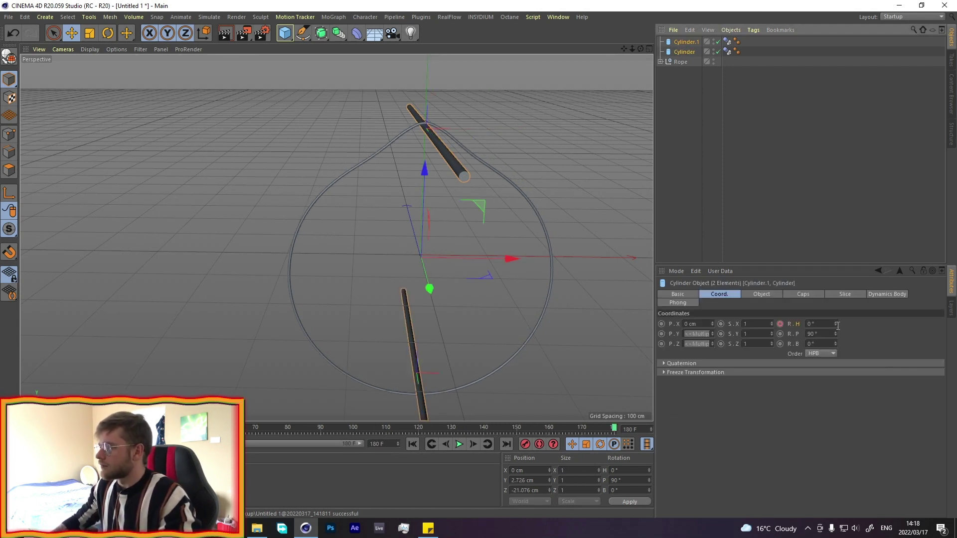
{"action": "left_click_drag", "start_coordinate": [836, 324], "coordinate": [835, 318]}
{"action": "key", "text": "ctrl+z"}
{"action": "key", "text": "ctrl+z"}
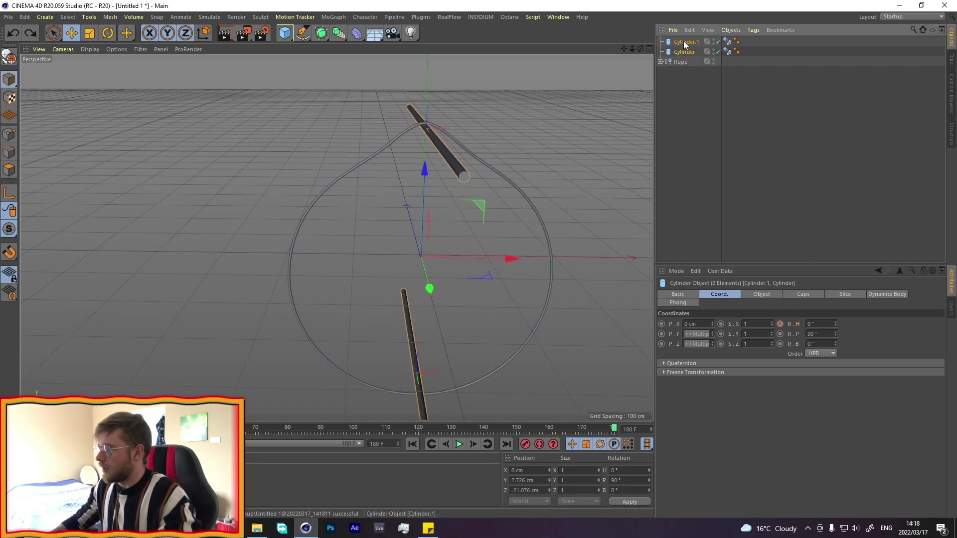
Set the heading rotation of Cylinder.1 to 180° and keyframe it at frame 180.
{"action": "left_click", "coordinate": [820, 324]}
{"action": "type", "text": "180"}
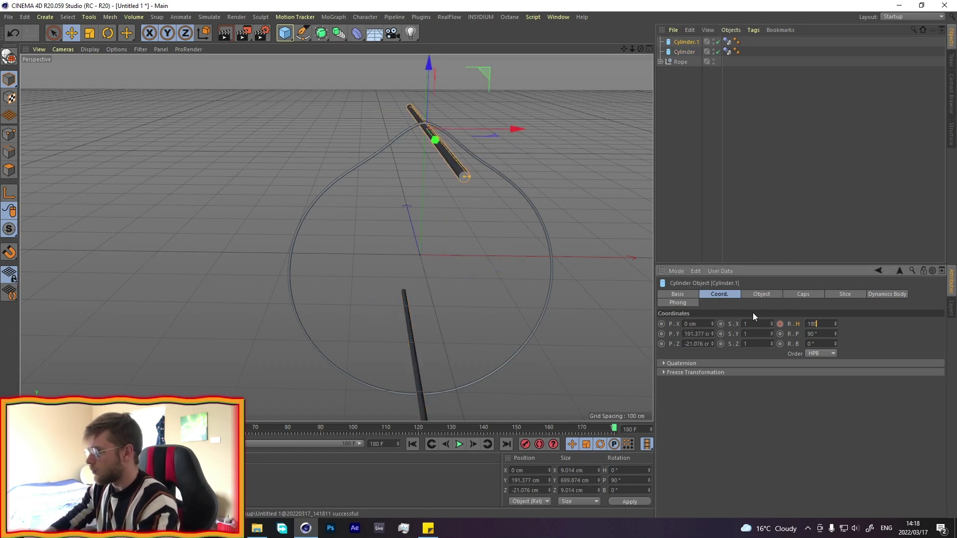
{"action": "left_click", "coordinate": [780, 324]}
Set the heading rotation of the lower horizontal cylinder to -180° and keyframe it at frame 180.
{"action": "left_click", "coordinate": [682, 53]}
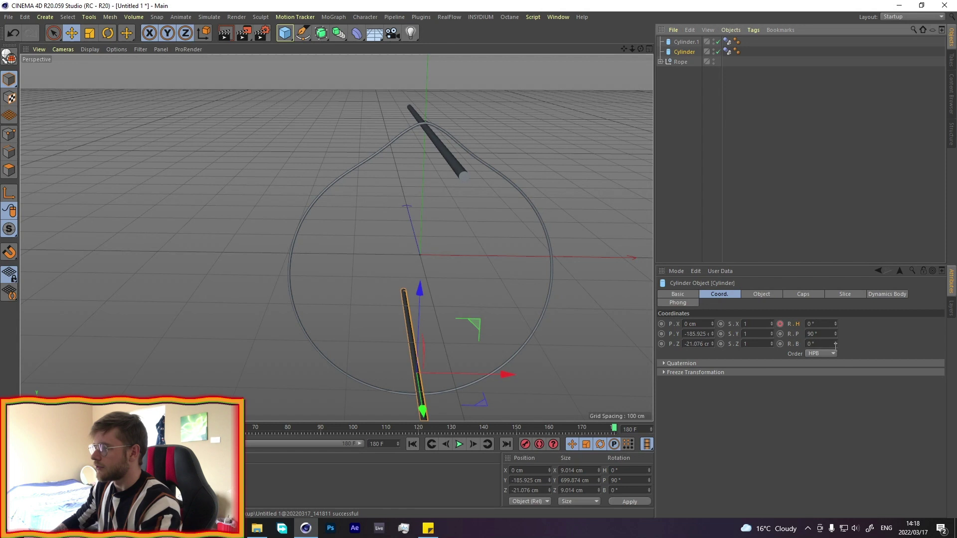
{"action": "left_click_drag", "start_coordinate": [816, 324], "coordinate": [809, 325]}
{"action": "type", "text": "80"}
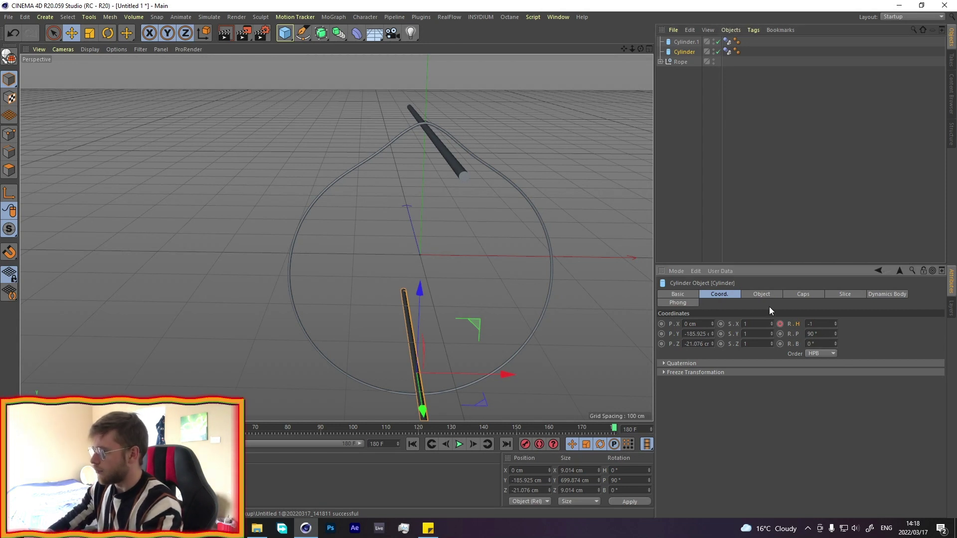
{"action": "key", "text": "Return"}
{"action": "left_click", "coordinate": [780, 325], "text": "ctrl"}
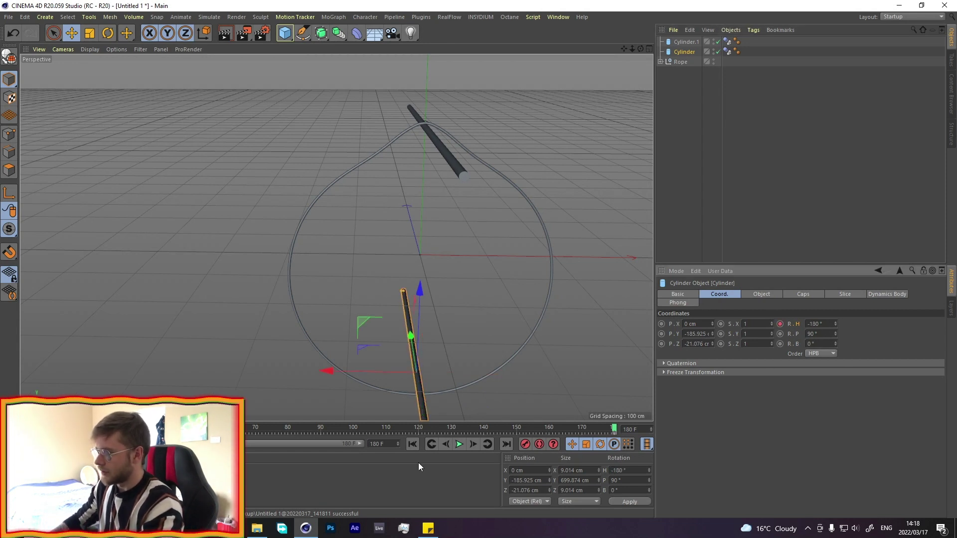
Play the simulation with the rotating cylinders from the start, stop it and return to the first frame.
{"action": "left_click", "coordinate": [414, 442]}
{"action": "left_click", "coordinate": [457, 444]}
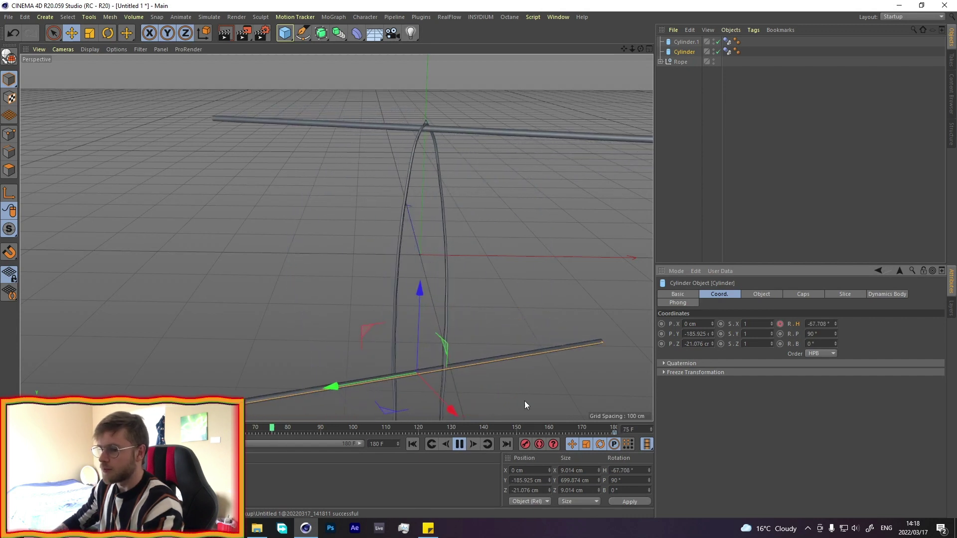
{"action": "left_click", "coordinate": [463, 444]}
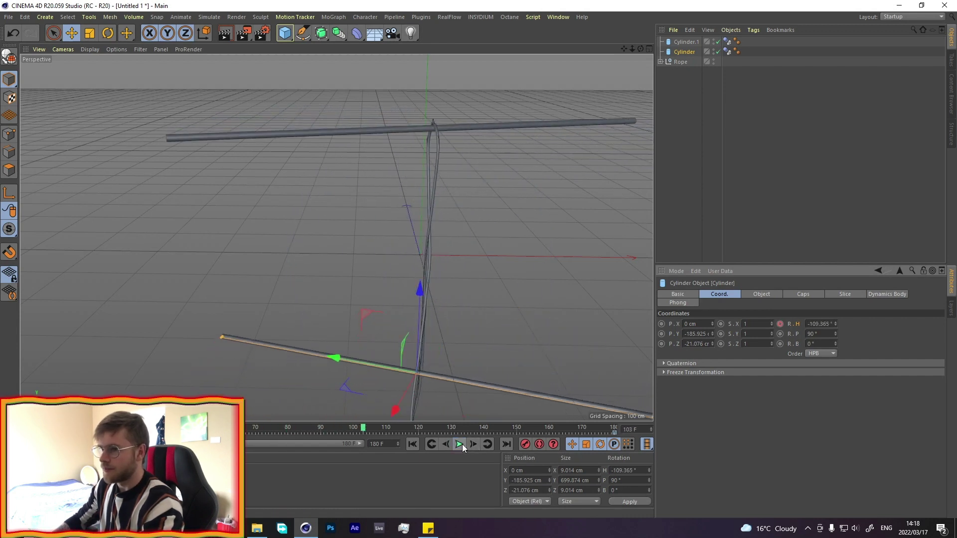
{"action": "left_click", "coordinate": [411, 443]}
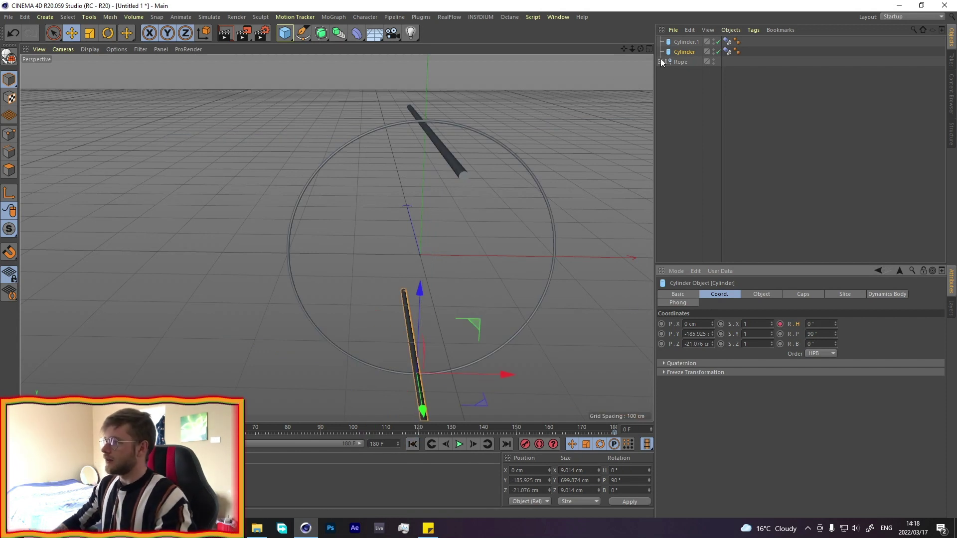
Add two vertical cylinders about 5.9 cm in radius and 591 cm high beside the ring, at about X -214 cm and 216 cm.
{"action": "left_click_drag", "start_coordinate": [391, 186], "coordinate": [486, 219], "text": "alt"}
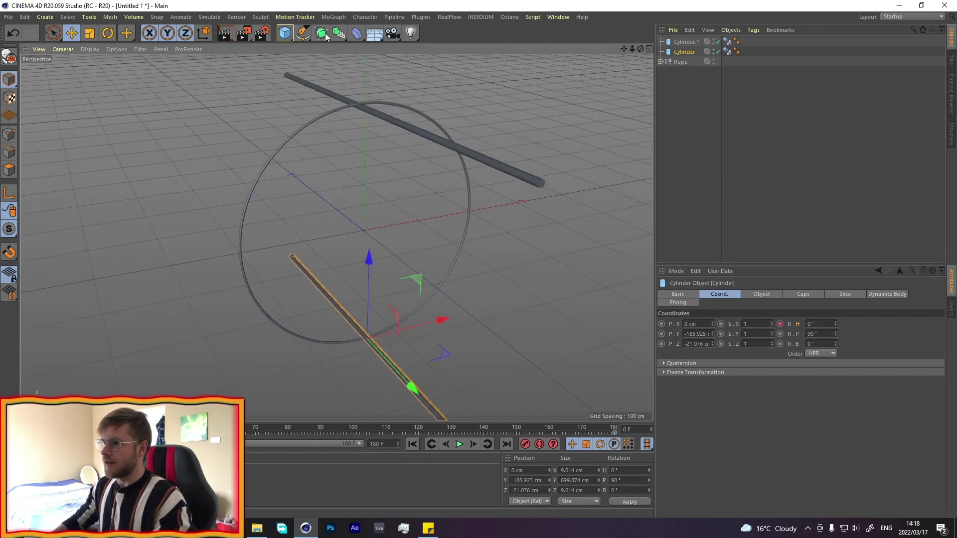
{"action": "left_click", "coordinate": [284, 33]}
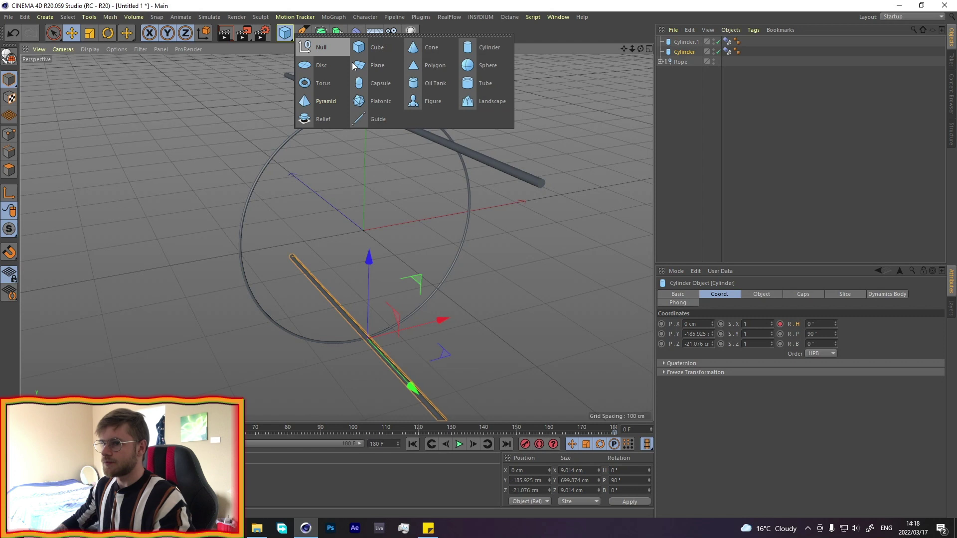
{"action": "left_click", "coordinate": [489, 47]}
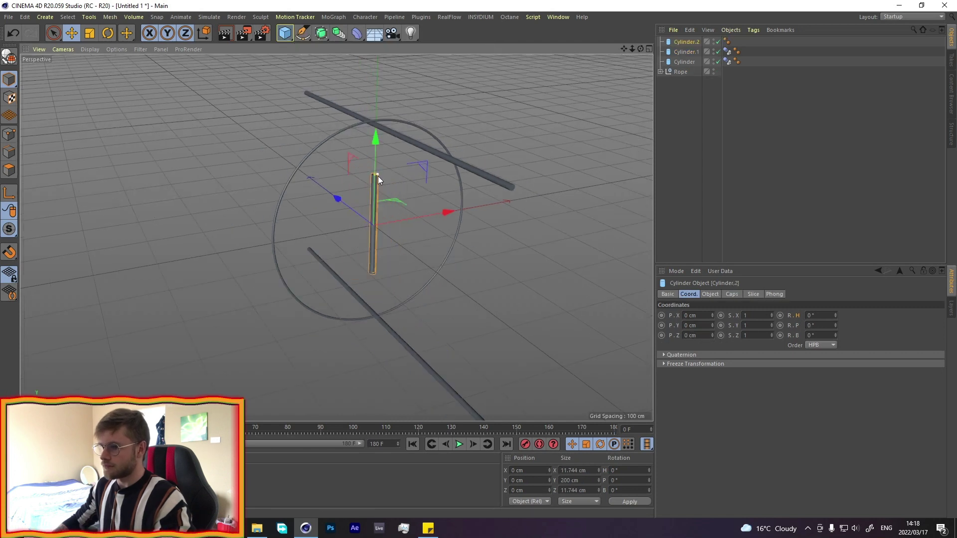
{"action": "left_click_drag", "start_coordinate": [378, 176], "coordinate": [388, 85]}
{"action": "left_click_drag", "start_coordinate": [444, 208], "coordinate": [532, 179]}
Copy the Dynamics Body tag from an existing cylinder to both vertical cylinders.
{"action": "left_click", "coordinate": [728, 62]}
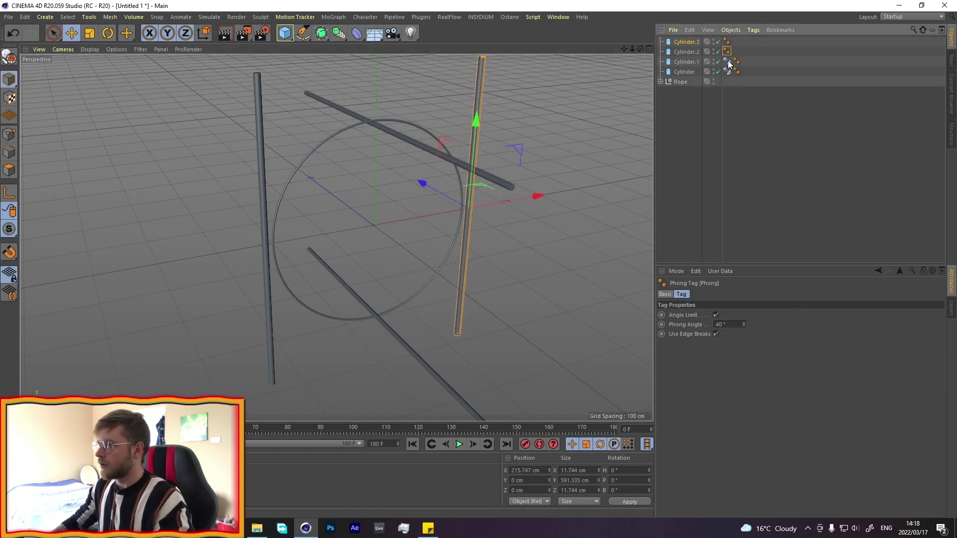
{"action": "left_click_drag", "start_coordinate": [735, 48], "coordinate": [736, 51], "text": "ctrl"}
{"action": "left_click_drag", "start_coordinate": [736, 52], "coordinate": [738, 42], "text": "ctrl"}
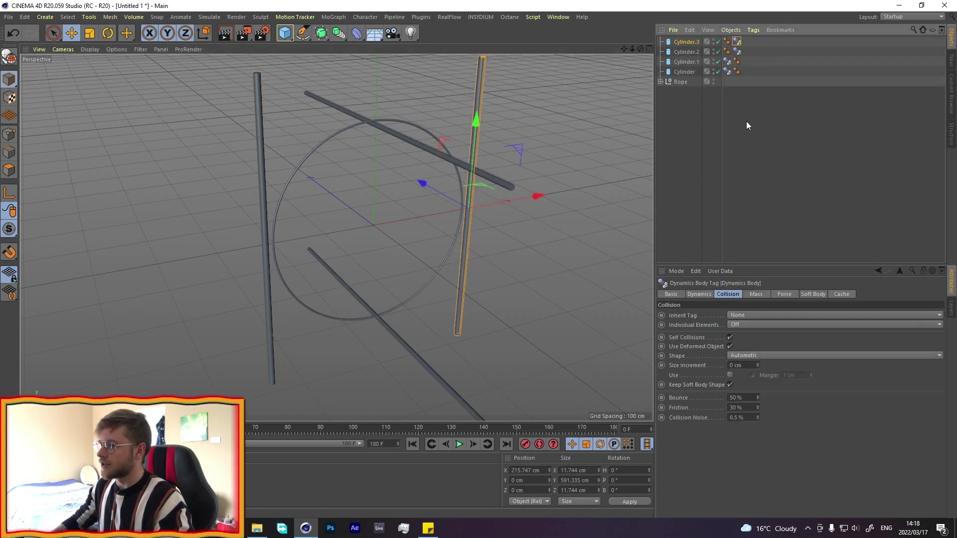
Keyframe the pitch rotation of both vertical cylinders at 0° on the first frame.
{"action": "left_click_drag", "start_coordinate": [400, 181], "coordinate": [375, 177], "text": "alt"}
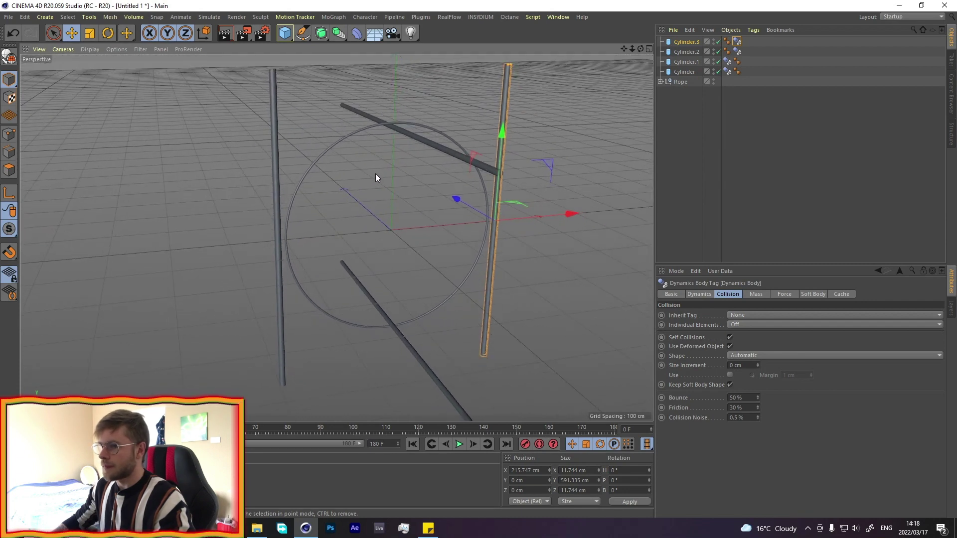
{"action": "left_click", "coordinate": [686, 42]}
{"action": "left_click", "coordinate": [686, 52], "text": "ctrl"}
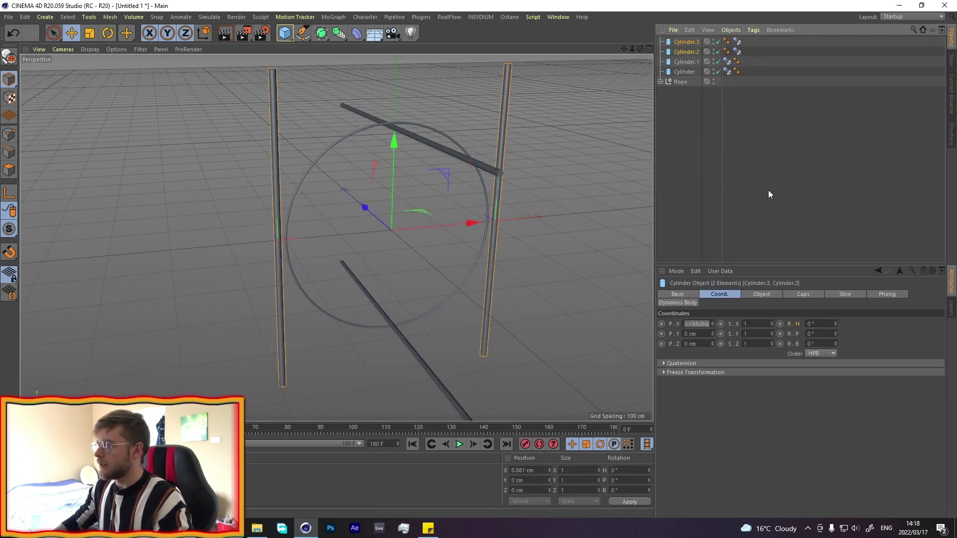
{"action": "left_click", "coordinate": [780, 334]}
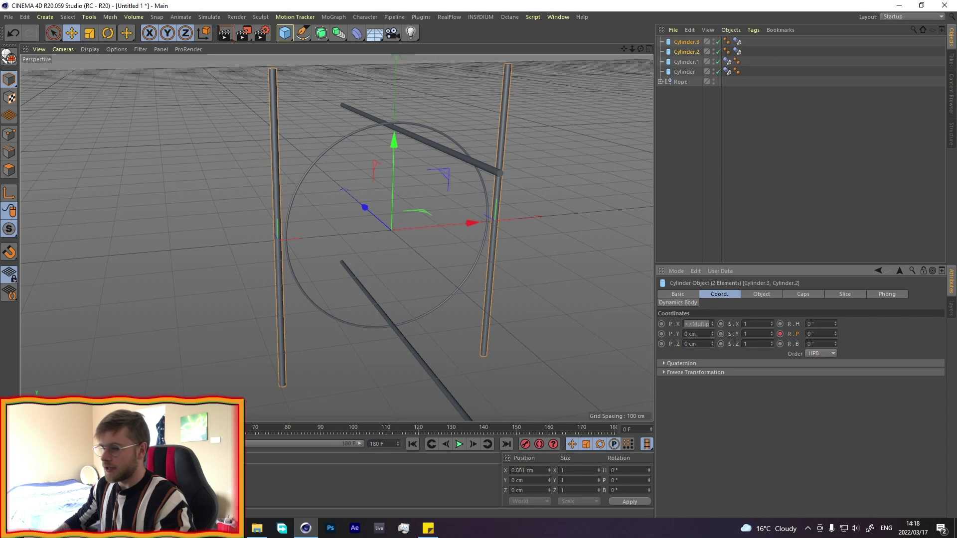
Go to frame 180 and set the pitch rotation of Cylinder.3 to 180°.
{"action": "left_click_drag", "start_coordinate": [26, 428], "coordinate": [693, 418]}
{"action": "left_click", "coordinate": [796, 135]}
{"action": "left_click", "coordinate": [682, 44]}
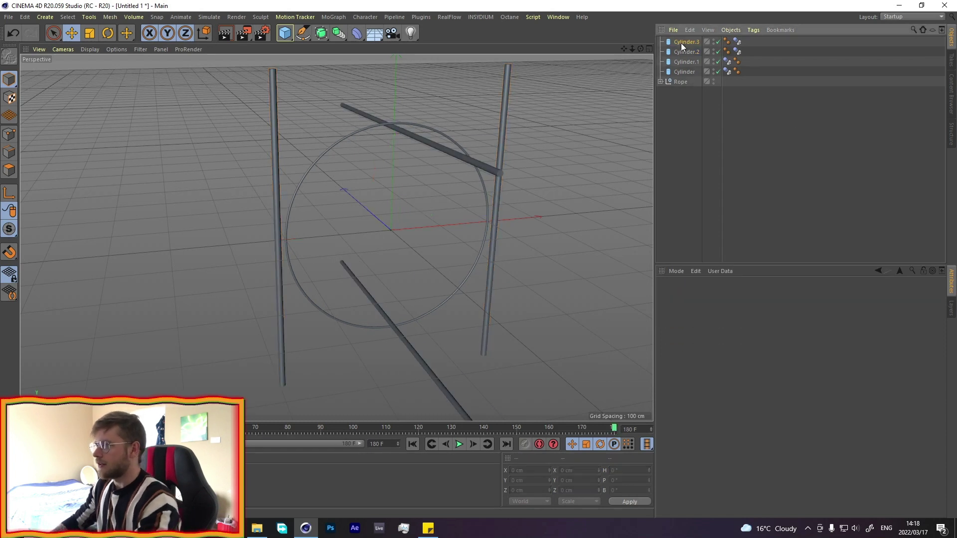
{"action": "left_click", "coordinate": [683, 43]}
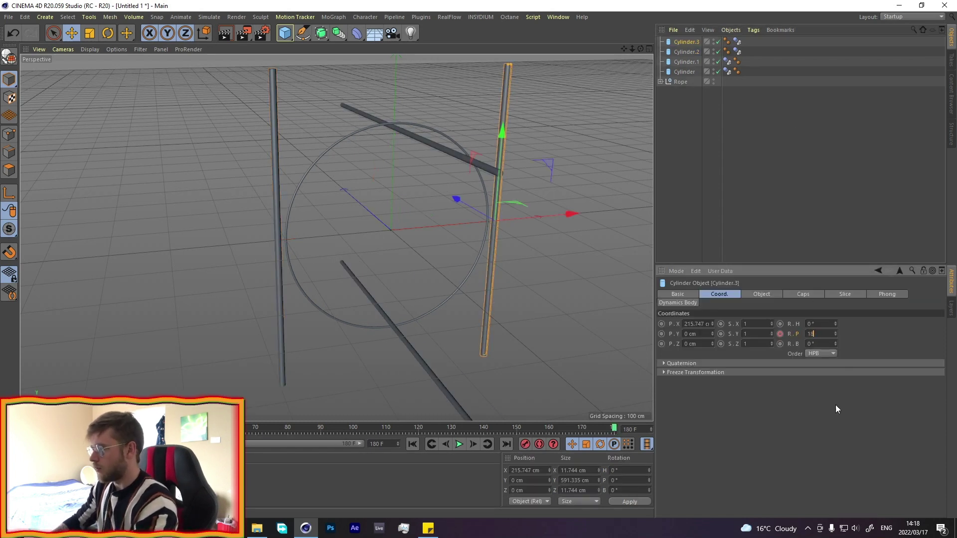
{"action": "type", "text": "180"}
{"action": "key", "text": "Return"}
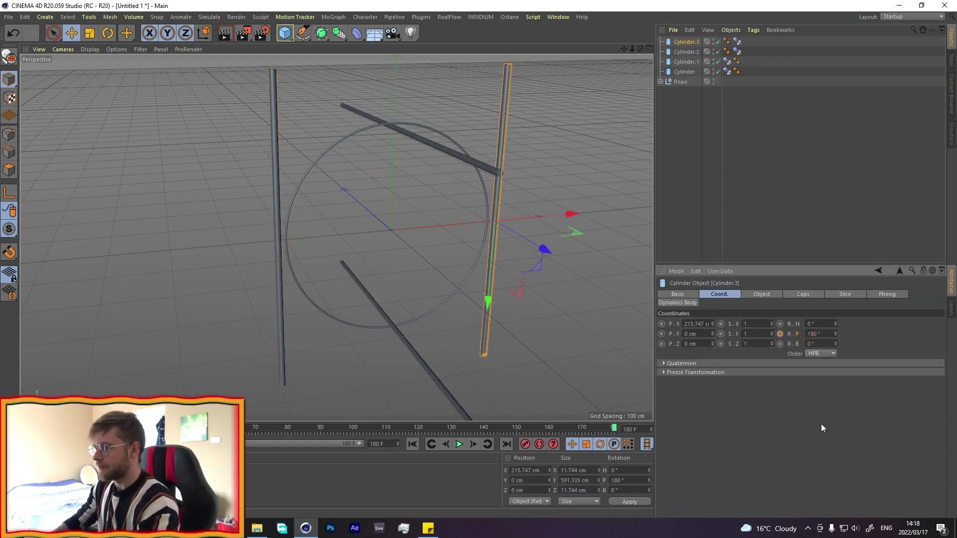
Set the pitch rotation of Cylinder.2 to -180°, keyframe it at frame 180 and return to the first frame.
{"action": "left_click", "coordinate": [687, 53]}
{"action": "left_click", "coordinate": [820, 334]}
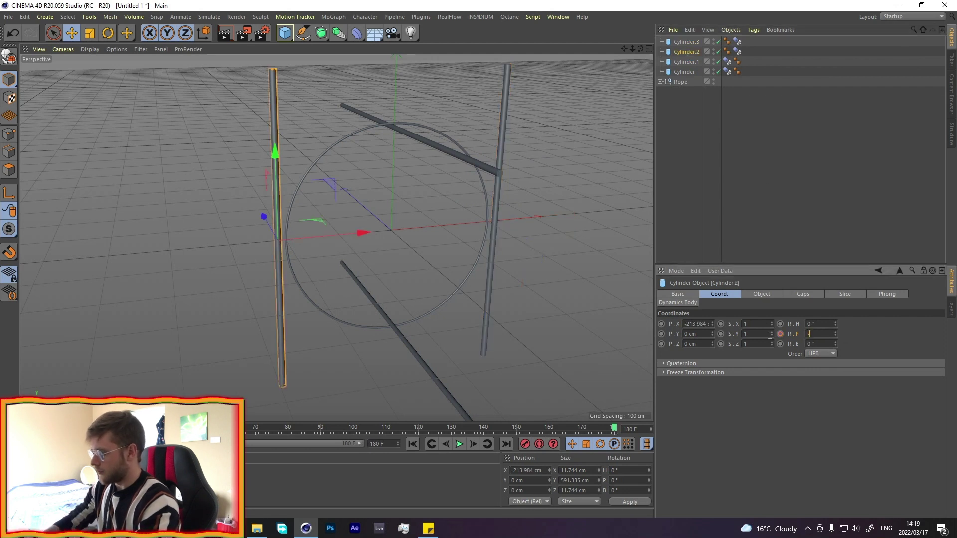
{"action": "key", "text": "Return"}
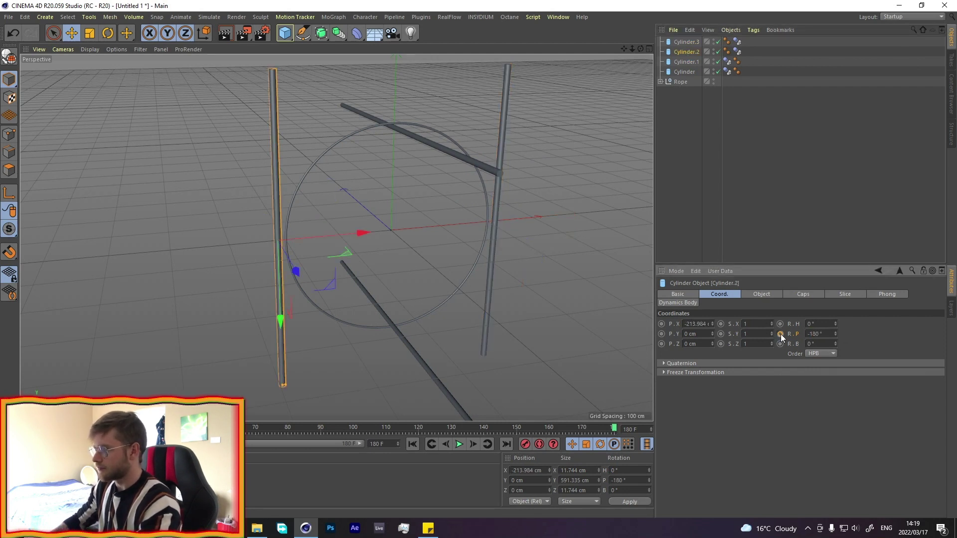
{"action": "left_click", "coordinate": [781, 334]}
{"action": "left_click", "coordinate": [413, 444]}
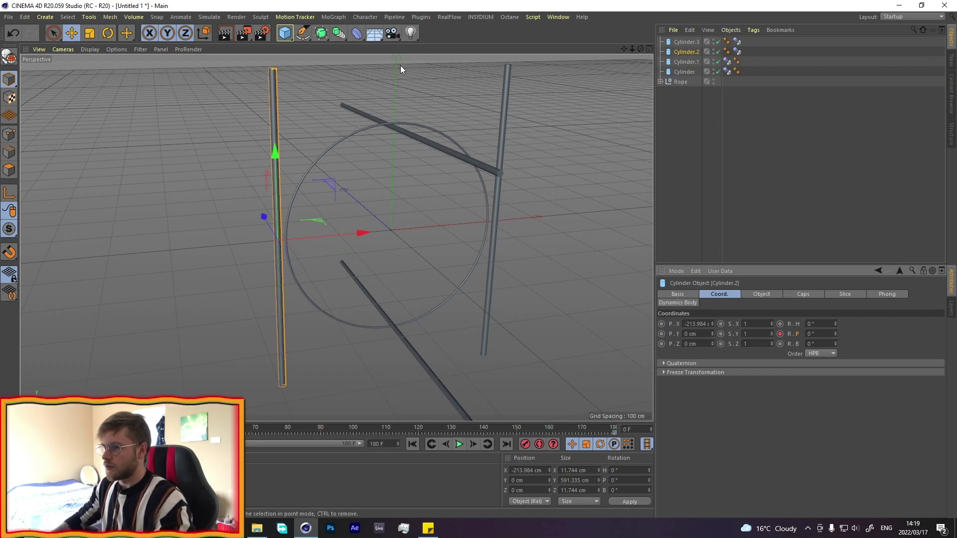
Duplicate the Rope group and offset the copy to about -52 cm along Z.
{"action": "left_click", "coordinate": [679, 82]}
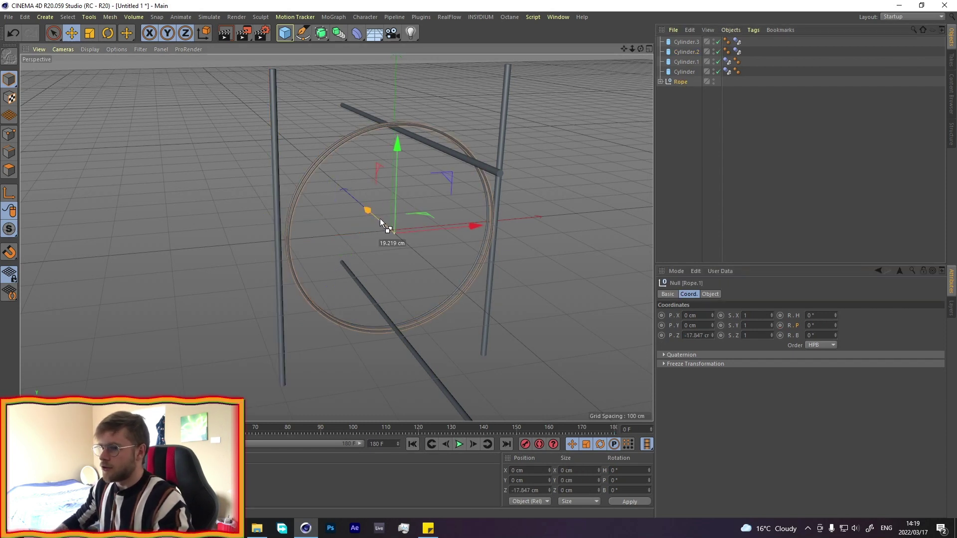
{"action": "left_click", "coordinate": [681, 82]}
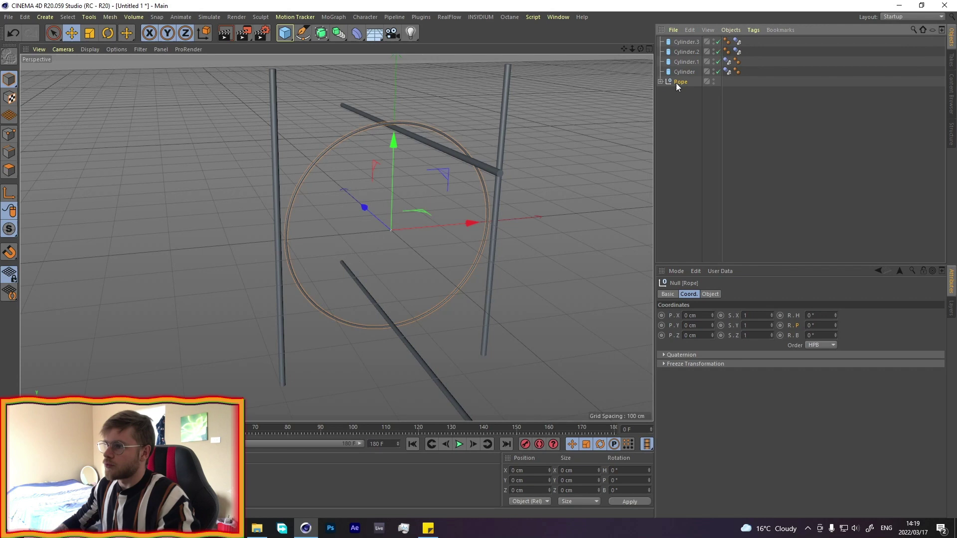
{"action": "left_click_drag", "start_coordinate": [676, 84], "coordinate": [678, 98], "text": "ctrl"}
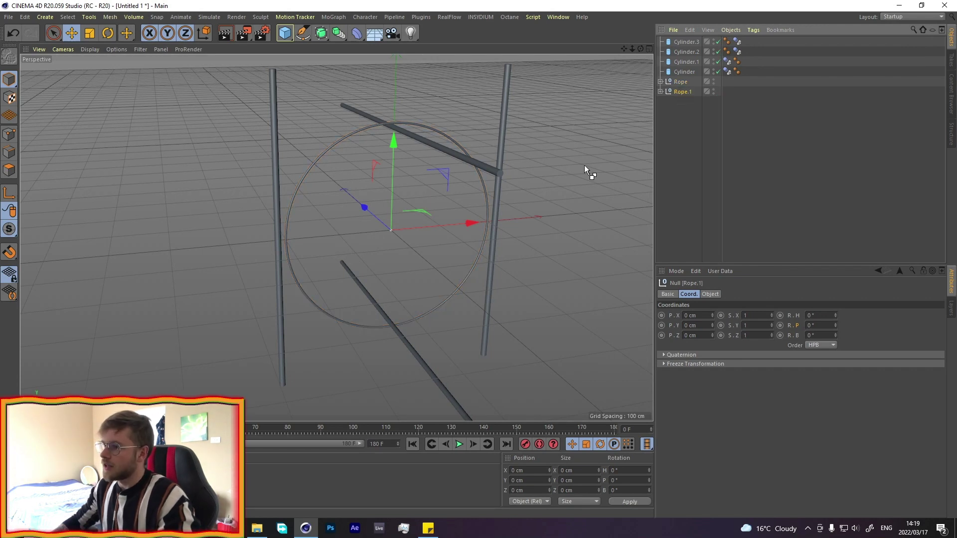
{"action": "left_click_drag", "start_coordinate": [364, 207], "coordinate": [387, 217]}
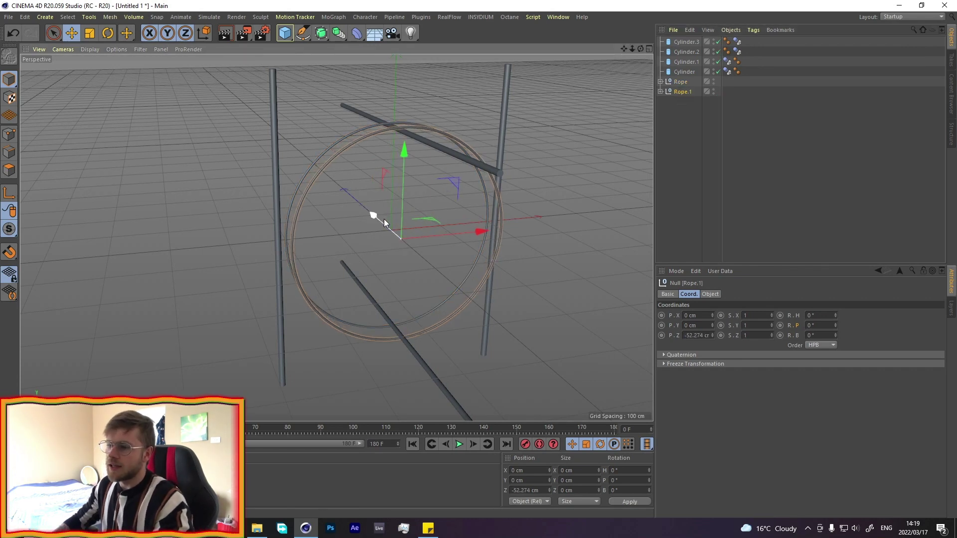
Make a third copy of the rope and tilt it to about 4.5° heading, 13° pitch and 3.7° banking.
{"action": "left_click_drag", "start_coordinate": [360, 157], "coordinate": [376, 222], "text": "alt"}
{"action": "key", "text": "r"}
{"action": "key", "text": "e"}
{"action": "left_click_drag", "start_coordinate": [318, 218], "coordinate": [292, 133]}
{"action": "key", "text": "r"}
{"action": "key", "text": "e"}
{"action": "left_click_drag", "start_coordinate": [281, 182], "coordinate": [286, 192]}
Move the tilted third rope to about X 1.3 cm, Y 1.7 cm and Z 1.6 cm.
{"action": "scroll", "coordinate": [280, 178], "scroll_direction": "up", "scroll_amount": 3}
{"action": "middle_click_drag", "start_coordinate": [291, 198], "coordinate": [300, 191], "text": "alt"}
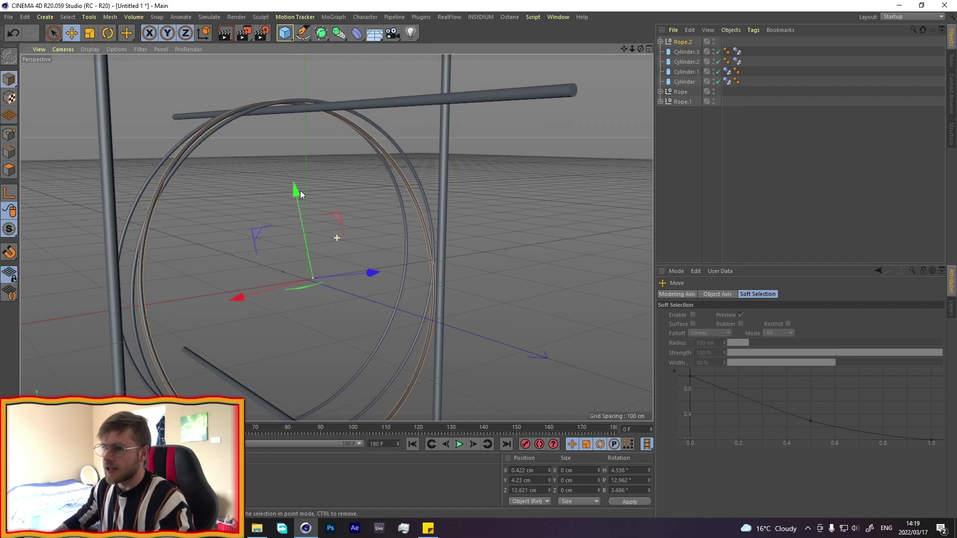
{"action": "left_click_drag", "start_coordinate": [301, 190], "coordinate": [414, 195], "text": "alt"}
{"action": "left_click_drag", "start_coordinate": [414, 195], "coordinate": [390, 307], "text": "alt"}
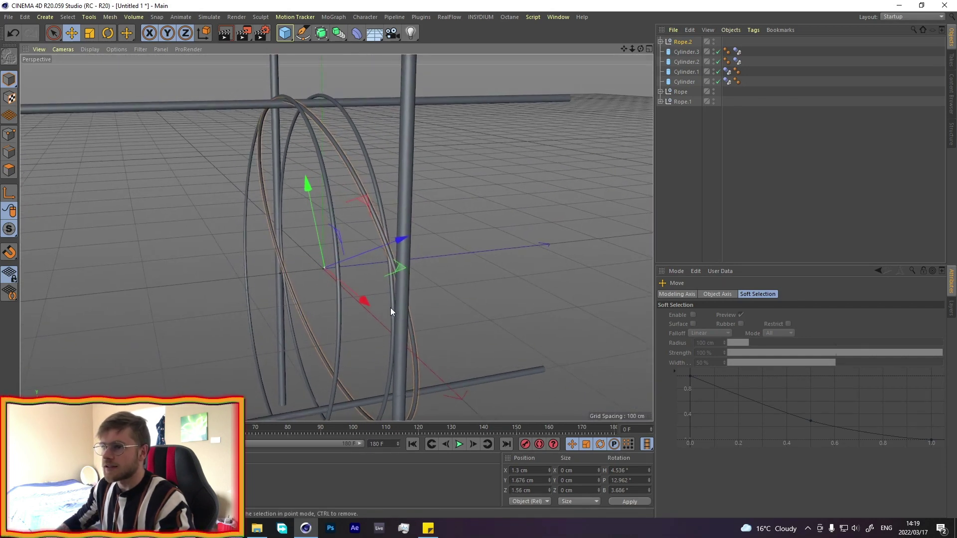
Move the tilted rope group Rope.2 to about X 1.5 cm, Y 4 cm and Z 1 cm.
{"action": "left_click", "coordinate": [336, 225]}
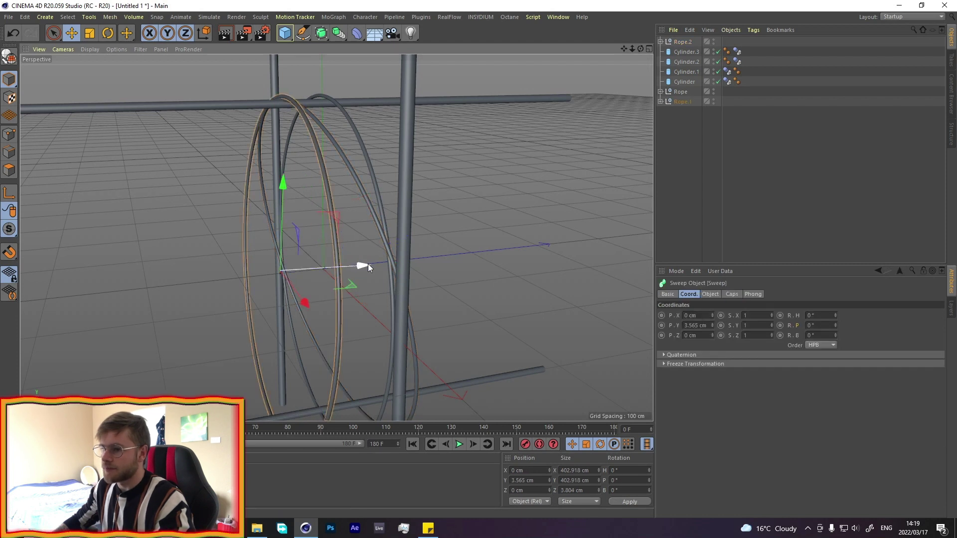
{"action": "left_click", "coordinate": [359, 183]}
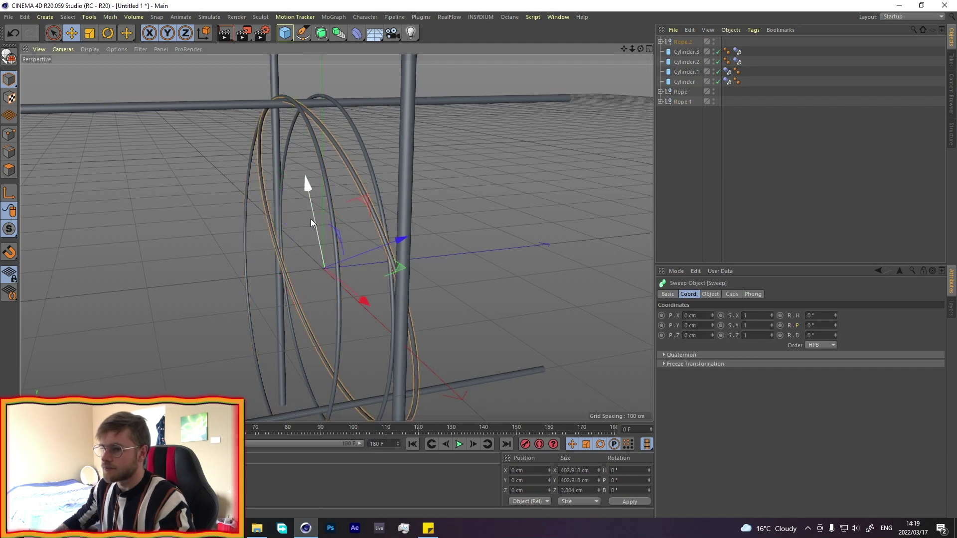
{"action": "left_click", "coordinate": [682, 42]}
{"action": "left_click_drag", "start_coordinate": [312, 187], "coordinate": [313, 189]}
{"action": "left_click_drag", "start_coordinate": [338, 277], "coordinate": [279, 260], "text": "alt"}
{"action": "scroll", "coordinate": [351, 256], "scroll_direction": "down", "scroll_amount": 6}
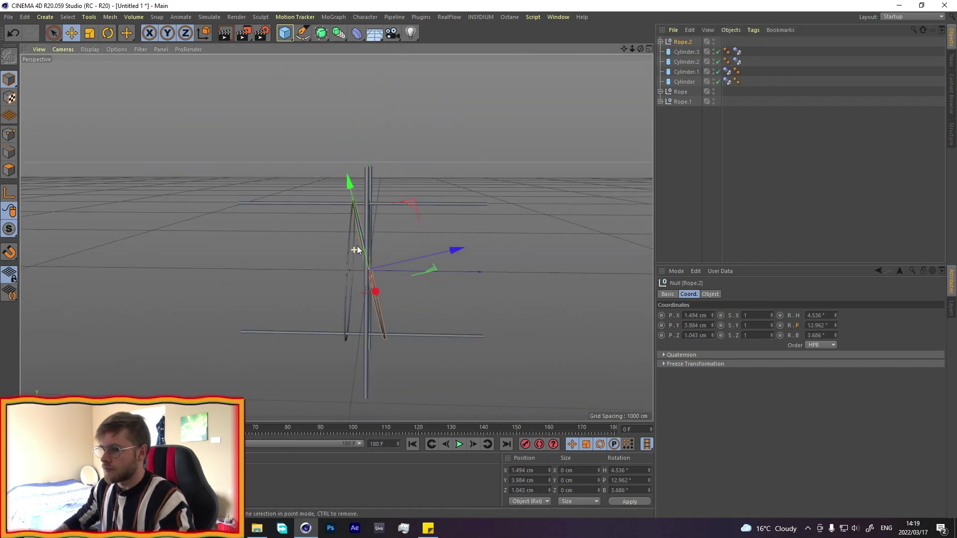
{"action": "left_click_drag", "start_coordinate": [357, 247], "coordinate": [304, 267], "text": "alt"}
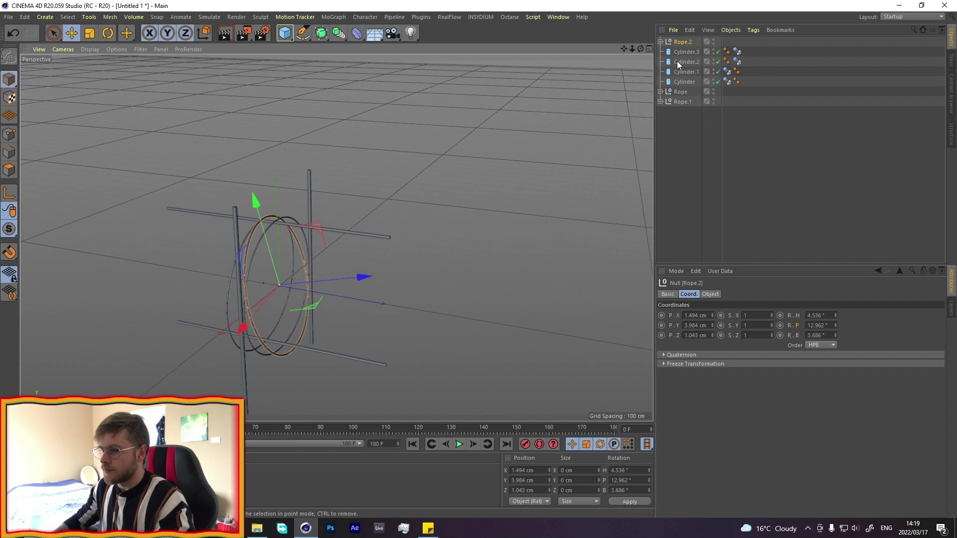
Duplicate Rope.1 and rotate the copy nearly horizontal, to about -36° heading, -93° pitch and -36° banking.
{"action": "left_click", "coordinate": [683, 102]}
{"action": "left_click_drag", "start_coordinate": [677, 102], "coordinate": [675, 125], "text": "ctrl"}
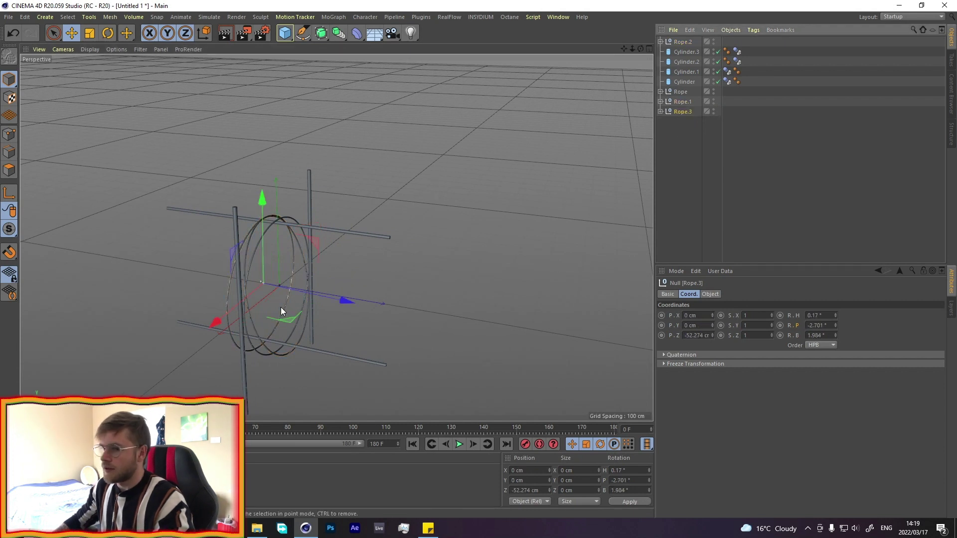
{"action": "key", "text": "r"}
{"action": "left_click_drag", "start_coordinate": [301, 254], "coordinate": [327, 365]}
{"action": "key", "text": "e"}
{"action": "scroll", "coordinate": [272, 265], "scroll_direction": "up", "scroll_amount": 3}
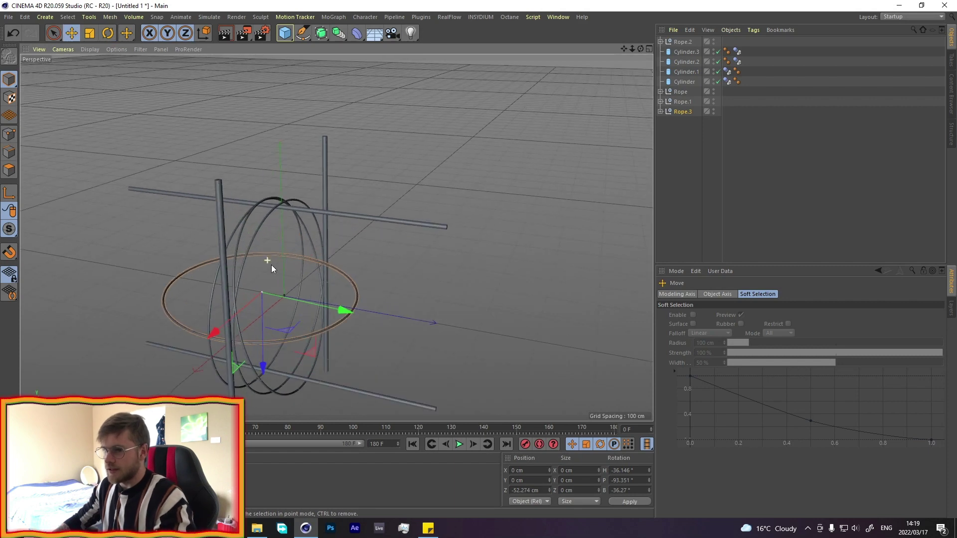
Move the vertical Cylinder.3 inward to about X 185 cm so it sits inside the rope rings.
{"action": "left_click_drag", "start_coordinate": [271, 268], "coordinate": [438, 279], "text": "alt"}
{"action": "left_click", "coordinate": [686, 52]}
{"action": "left_click", "coordinate": [684, 62], "text": "ctrl"}
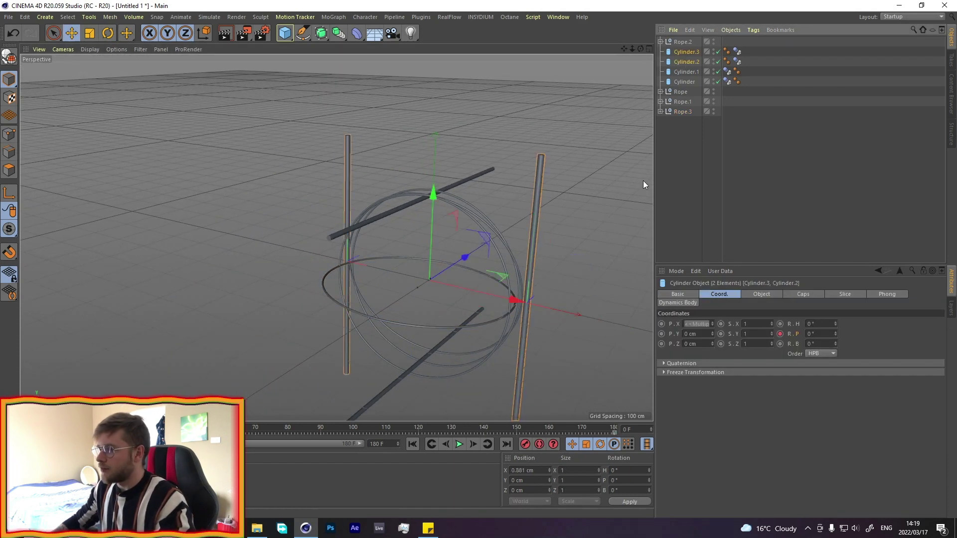
{"action": "key", "text": "r"}
{"action": "left_click", "coordinate": [714, 220]}
{"action": "left_click", "coordinate": [686, 52]}
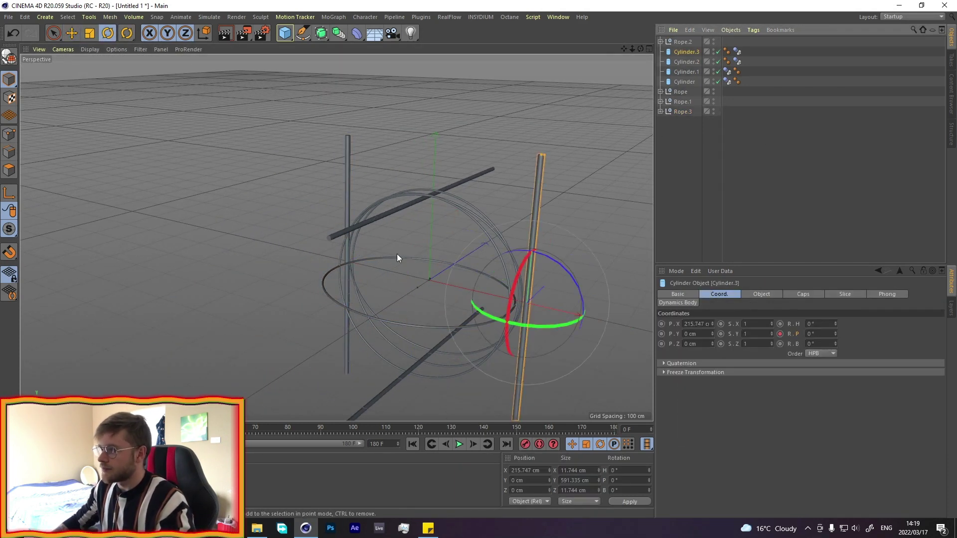
{"action": "key", "text": "e"}
{"action": "left_click_drag", "start_coordinate": [560, 310], "coordinate": [531, 306]}
{"action": "scroll", "coordinate": [507, 313], "scroll_direction": "up", "scroll_amount": 1}
{"action": "scroll", "coordinate": [507, 313], "scroll_direction": "up", "scroll_amount": 5}
Move the opposite vertical Cylinder.2 inward to about X -187 cm.
{"action": "left_click", "coordinate": [679, 62]}
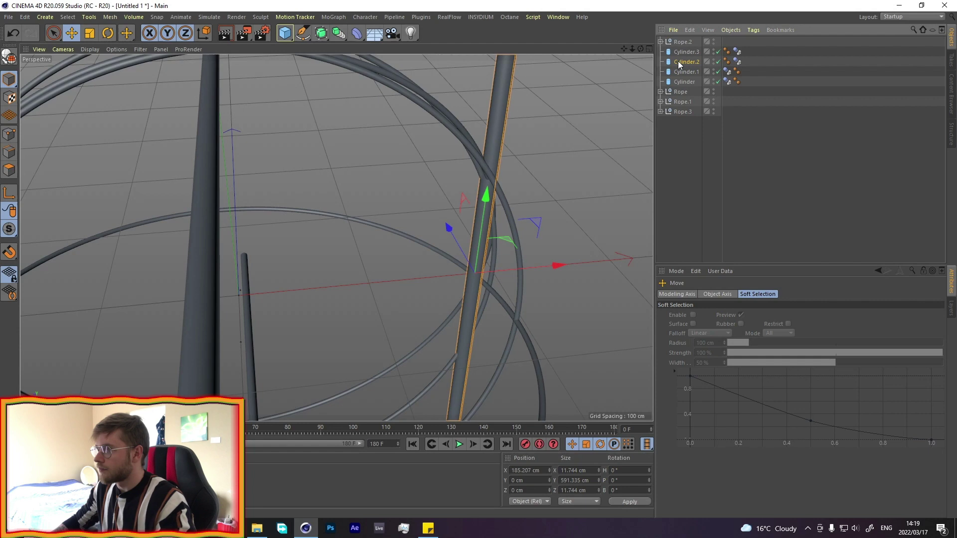
{"action": "scroll", "coordinate": [549, 168], "scroll_direction": "down", "scroll_amount": 4}
{"action": "left_click_drag", "start_coordinate": [205, 270], "coordinate": [355, 264]}
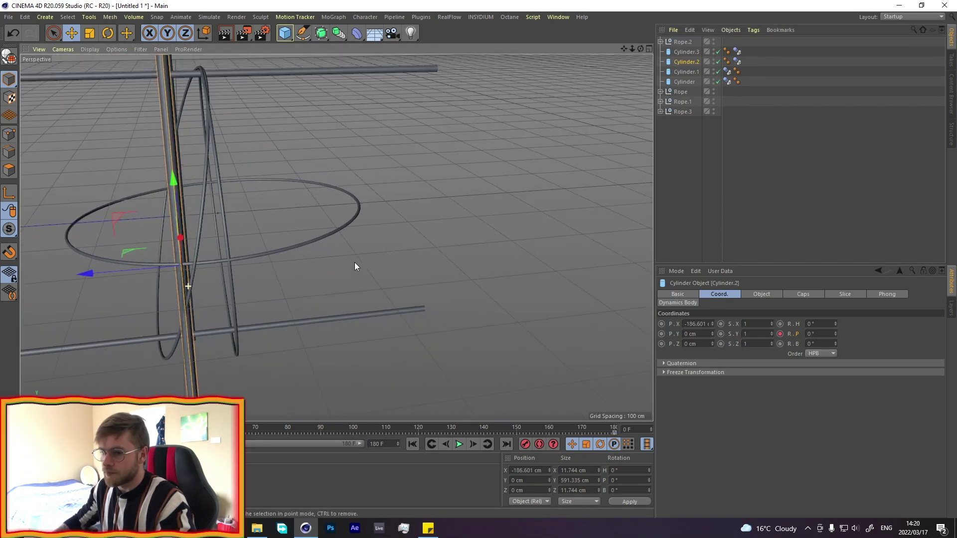
Reduce the tilt of Rope.2 to about 3.8° pitch and move it to about X -1.2 cm, Y 5.9 cm and Z 31 cm.
{"action": "left_click", "coordinate": [202, 217]}
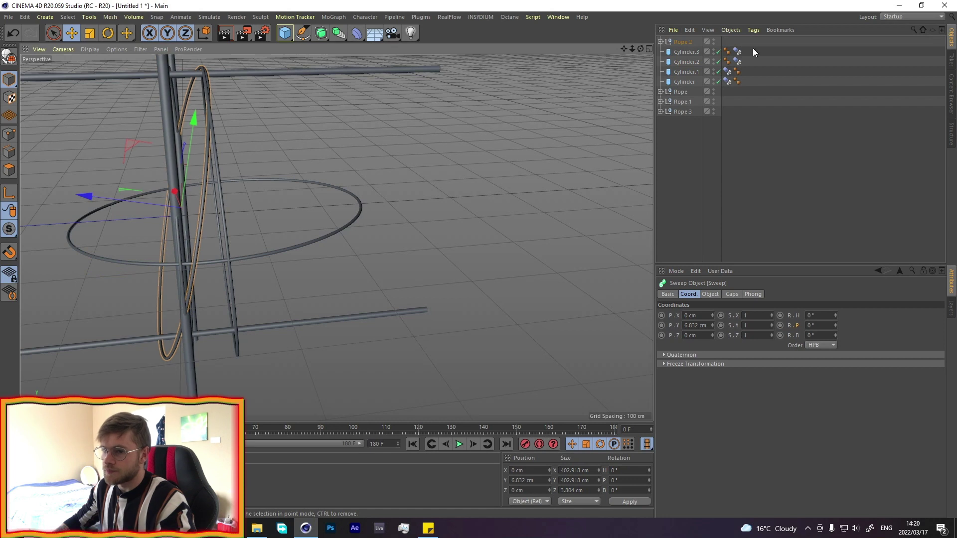
{"action": "key", "text": "r"}
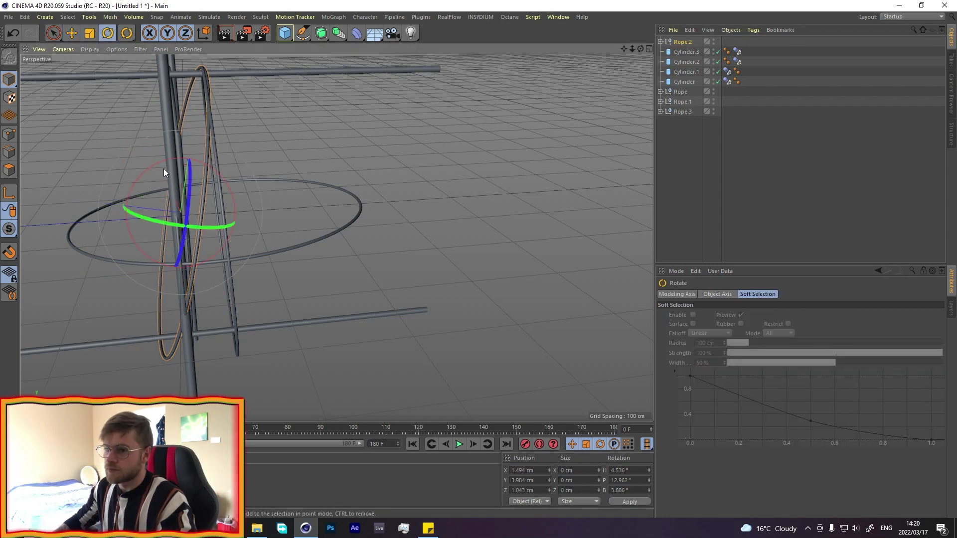
{"action": "left_click_drag", "start_coordinate": [164, 168], "coordinate": [151, 166]}
{"action": "key", "text": "e"}
{"action": "mouse_move", "coordinate": [145, 214]}
{"action": "left_mouse_down"}
{"action": "mouse_move", "coordinate": [124, 217]}
{"action": "mouse_move", "coordinate": [205, 191]}
{"action": "mouse_move", "coordinate": [154, 202]}
{"action": "left_mouse_up"}
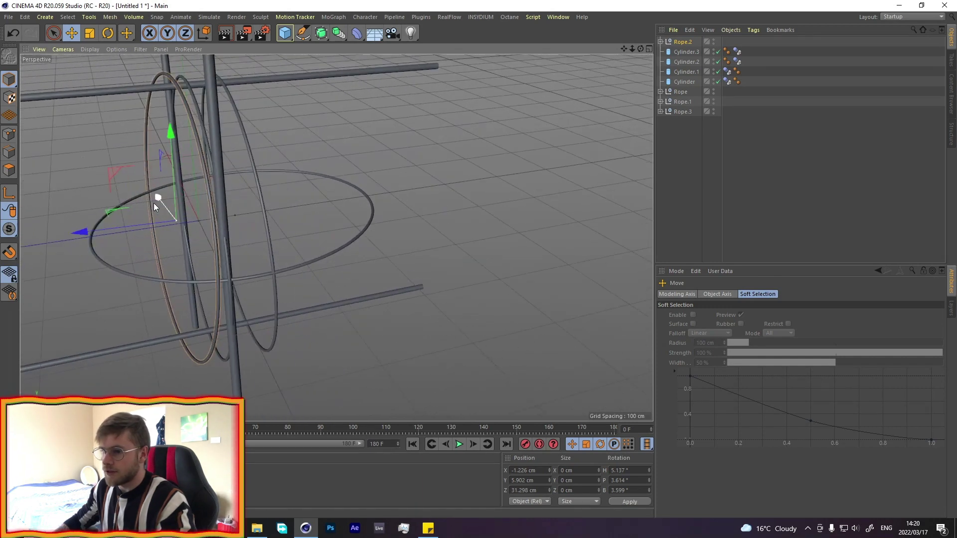
Duplicate the horizontal Rope.3 twice and stack the copies upward, the highest at about X 1.2 cm, Y 34 cm and Z -51 cm.
{"action": "left_click", "coordinate": [220, 214]}
{"action": "left_click_drag", "start_coordinate": [190, 284], "coordinate": [197, 286]}
{"action": "left_click_drag", "start_coordinate": [196, 286], "coordinate": [216, 289], "text": "alt"}
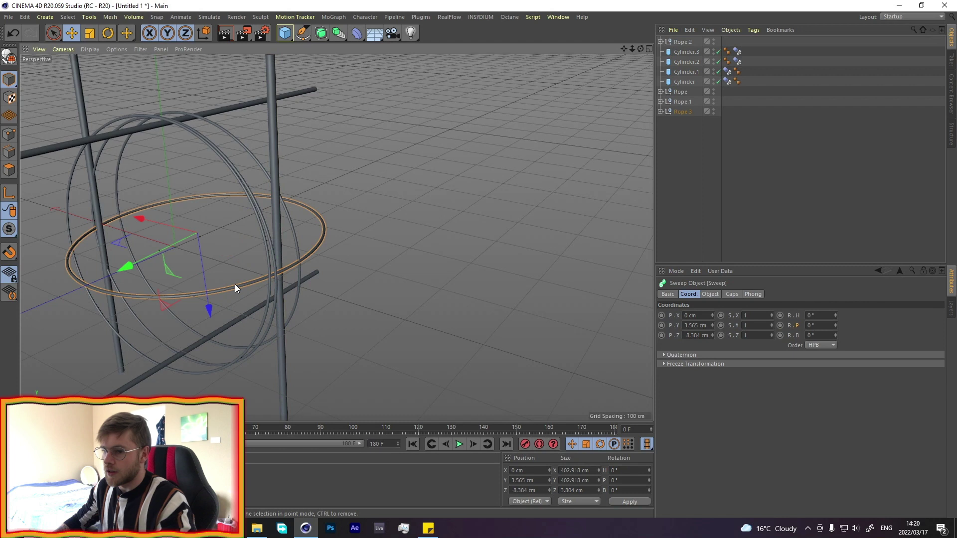
{"action": "left_click_drag", "start_coordinate": [202, 260], "coordinate": [185, 217], "text": "ctrl"}
{"action": "left_click", "coordinate": [684, 114]}
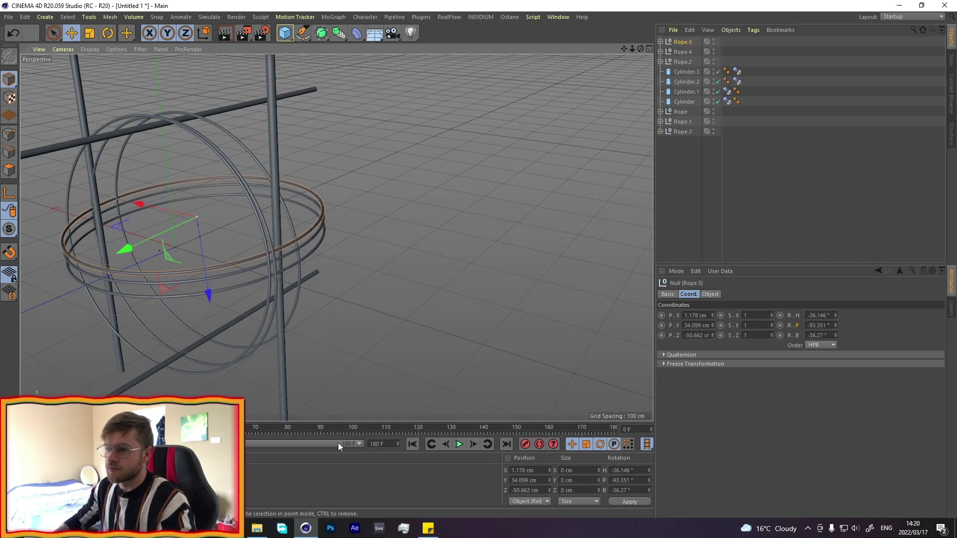
Play the simulation with all six ropes and return to the first frame.
{"action": "left_click", "coordinate": [459, 444]}
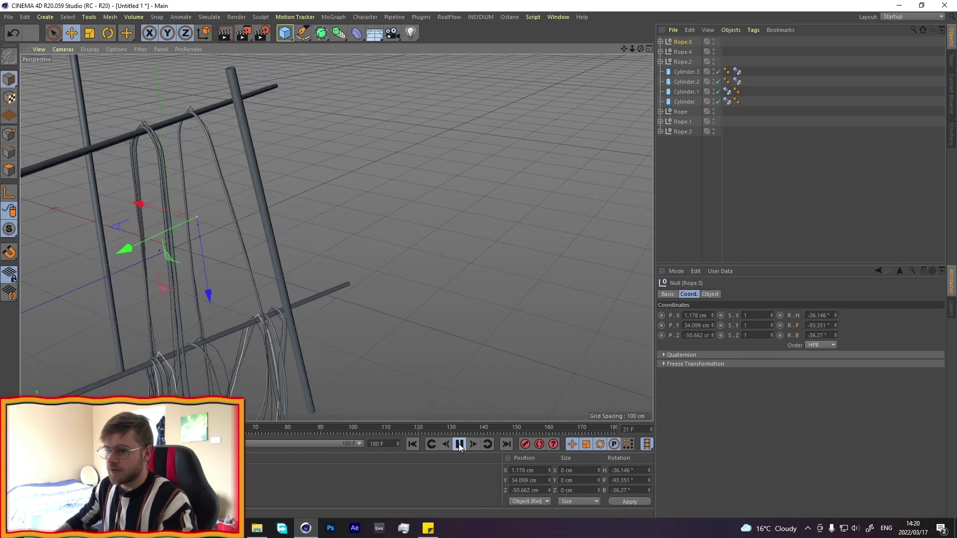
{"action": "left_click", "coordinate": [459, 444]}
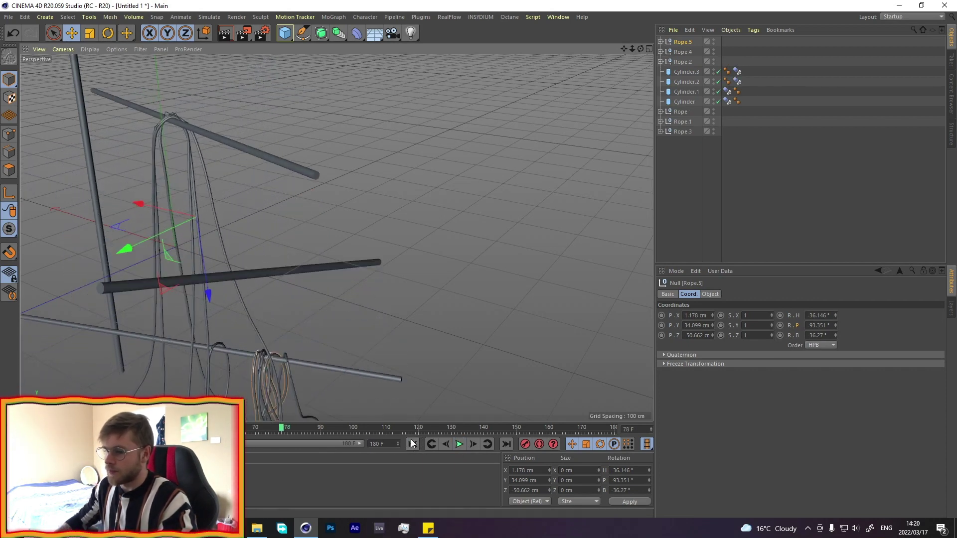
{"action": "left_click", "coordinate": [412, 444]}
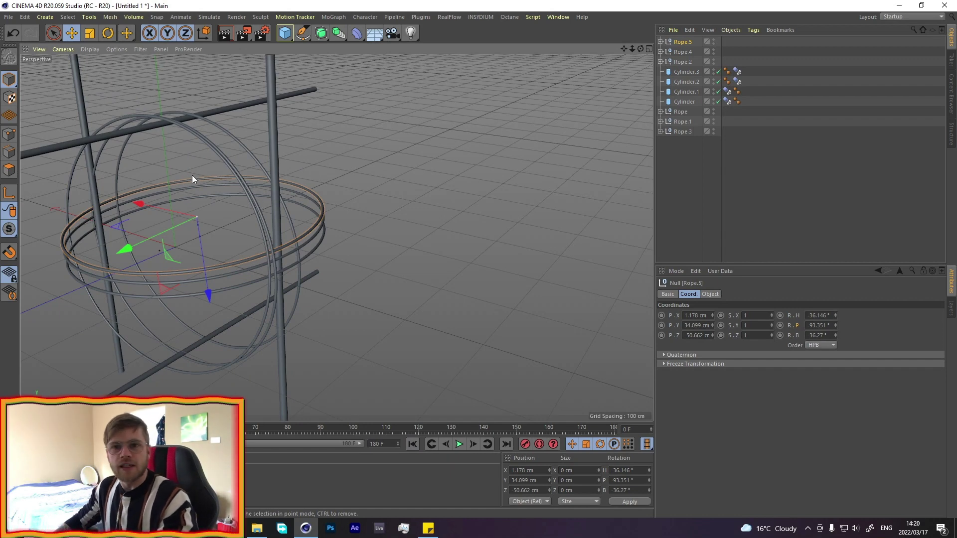
Set the gravity in the project's dynamics settings to 0 cm.
{"action": "middle_click_drag", "start_coordinate": [192, 180], "coordinate": [280, 186], "text": "alt"}
{"action": "key", "text": "ctrl+d"}
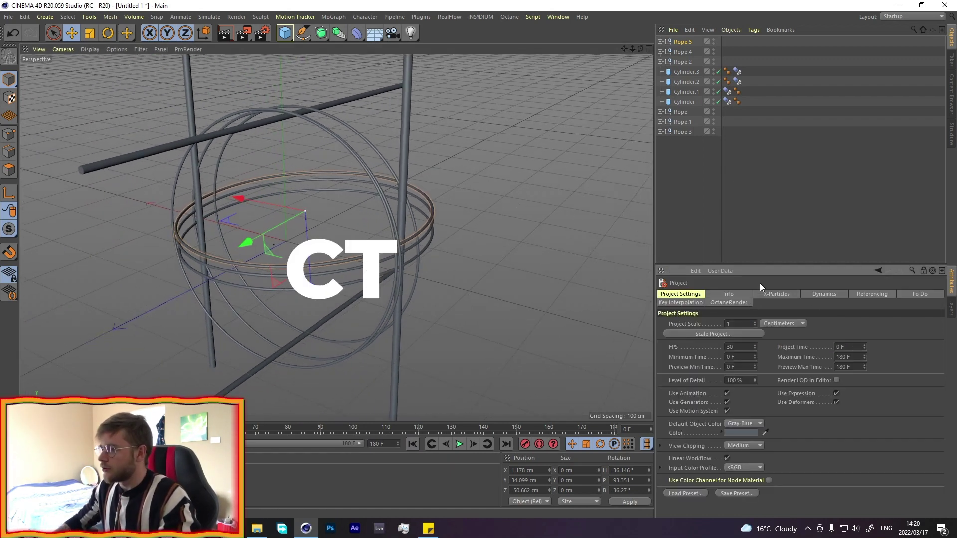
{"action": "left_click", "coordinate": [828, 295]}
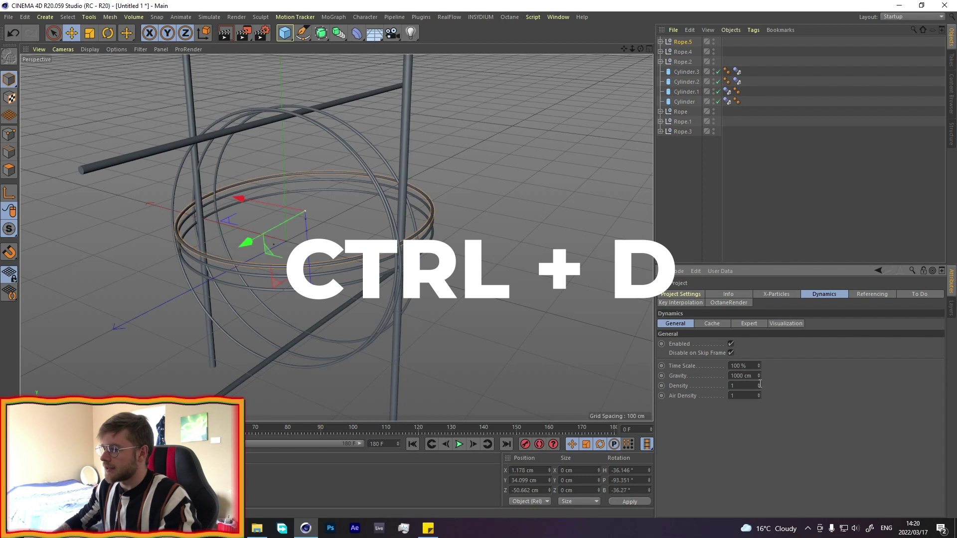
{"action": "type", "text": "0"}
{"action": "key", "text": "Return"}
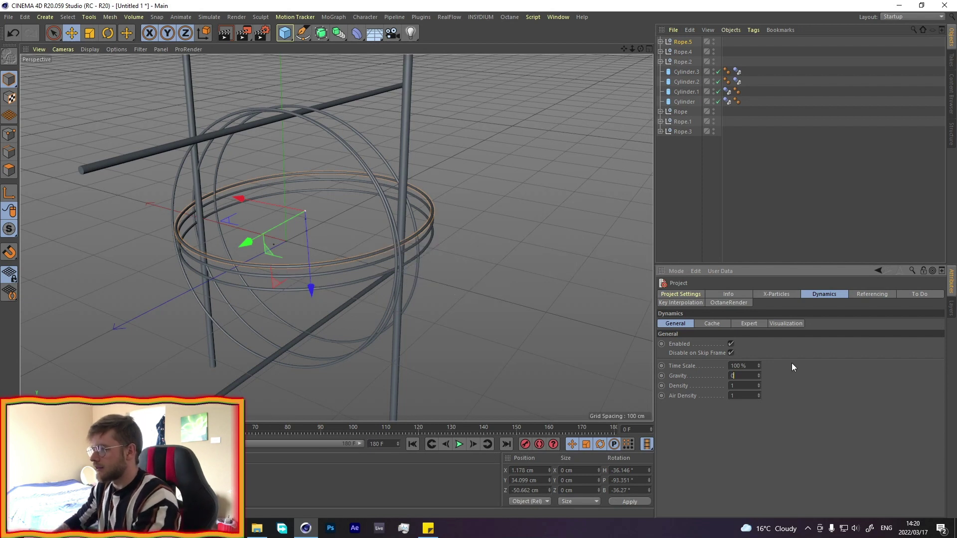
Preview the rope simulation without gravity and rewind it to the start.
{"action": "left_click", "coordinate": [458, 444]}
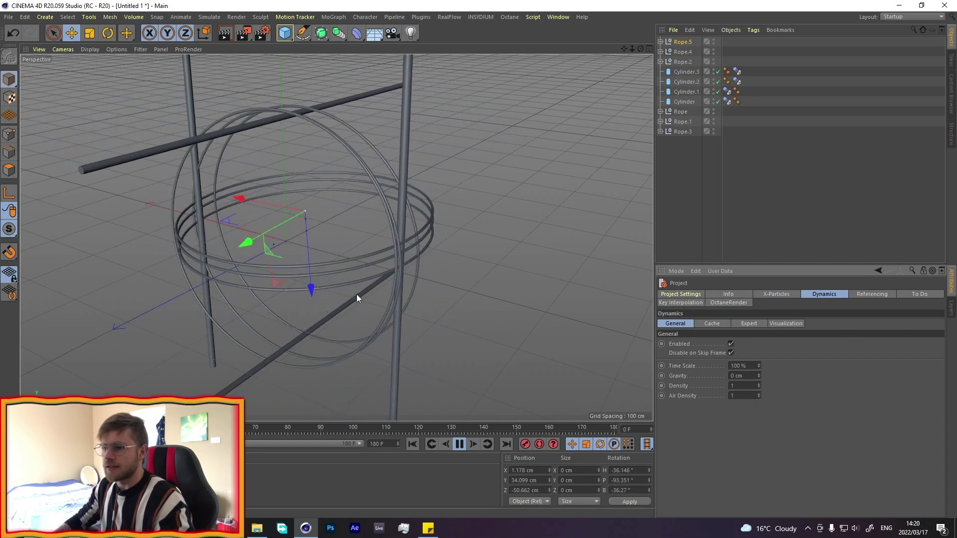
{"action": "left_click", "coordinate": [459, 445]}
{"action": "left_click", "coordinate": [413, 445]}
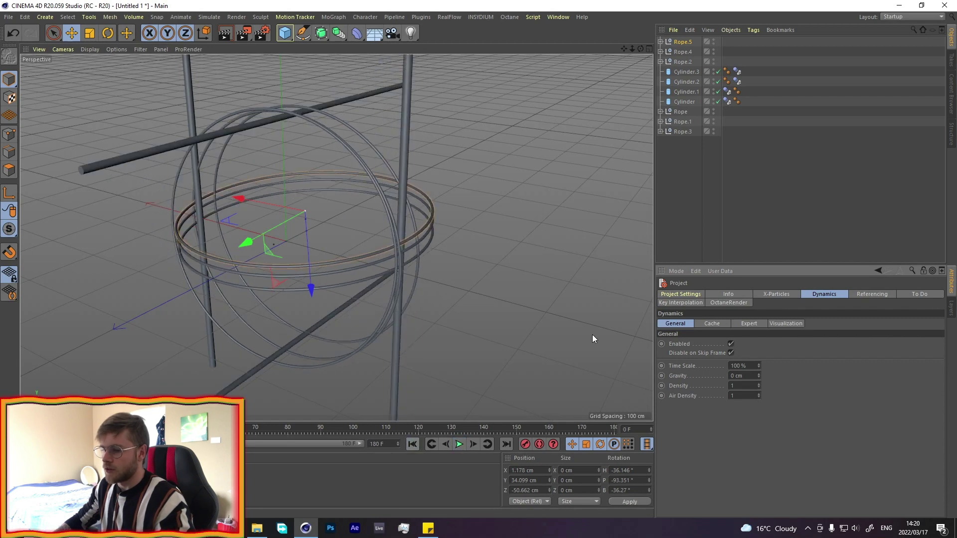
Go to frame 180 and set the keyframed pitch rotation of Cylinder.3 to 360°.
{"action": "left_click", "coordinate": [684, 72]}
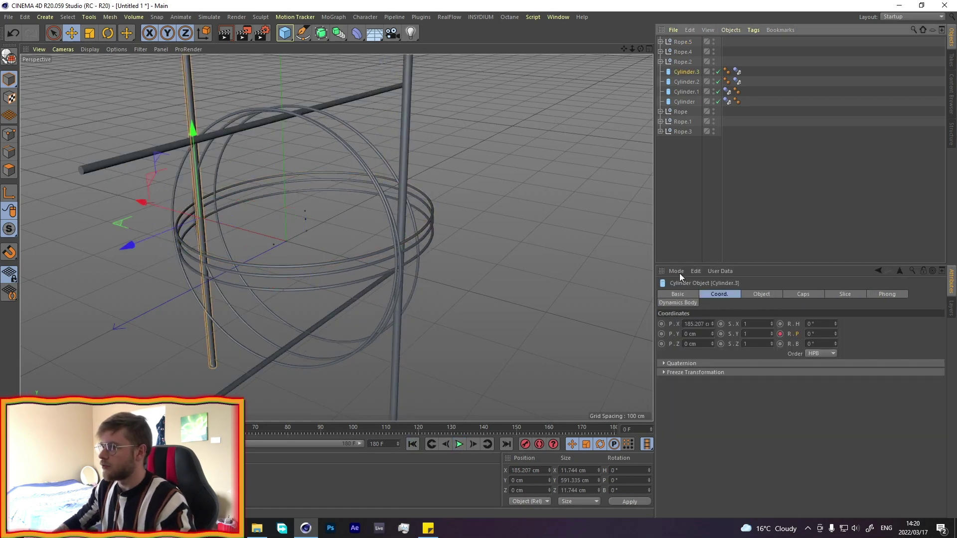
{"action": "left_click", "coordinate": [611, 428]}
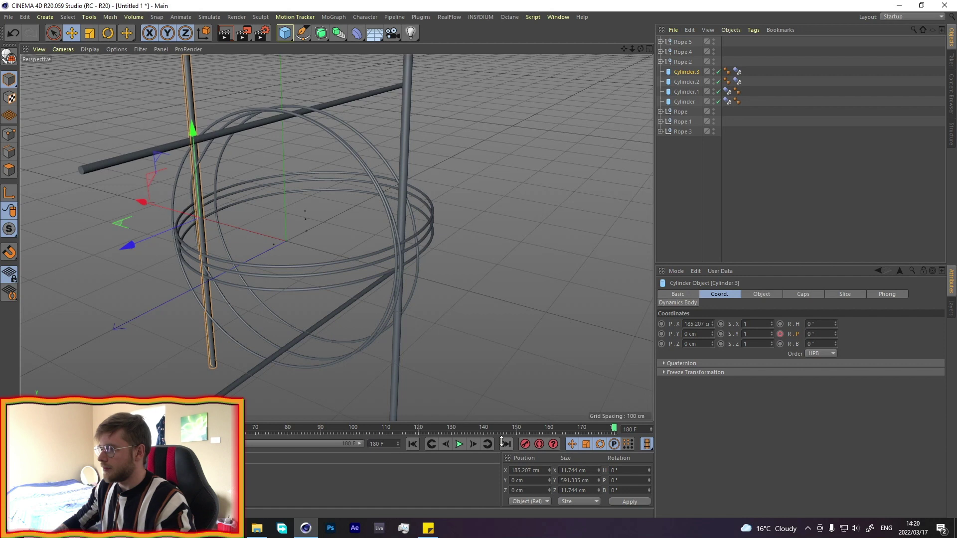
{"action": "left_click", "coordinate": [685, 83]}
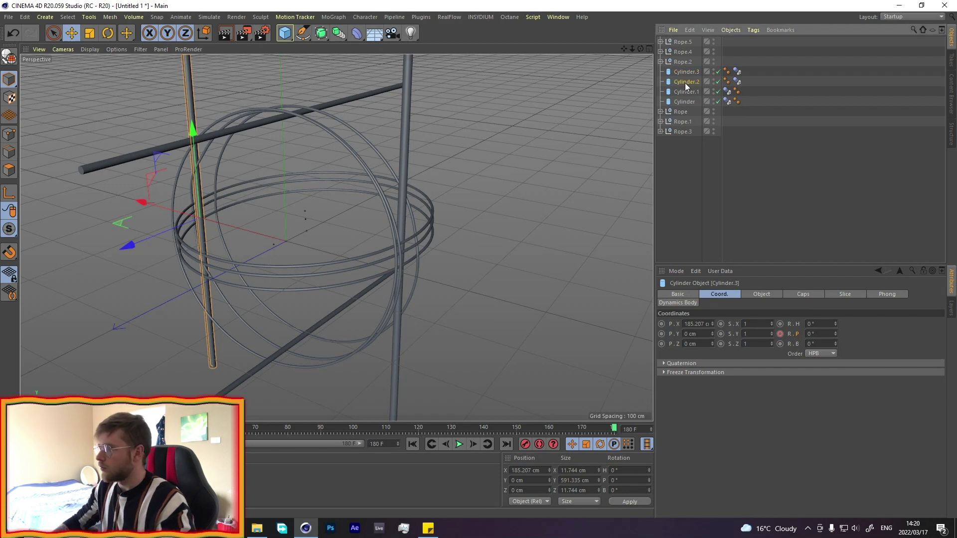
{"action": "left_click", "coordinate": [686, 72]}
{"action": "left_click", "coordinate": [820, 335]}
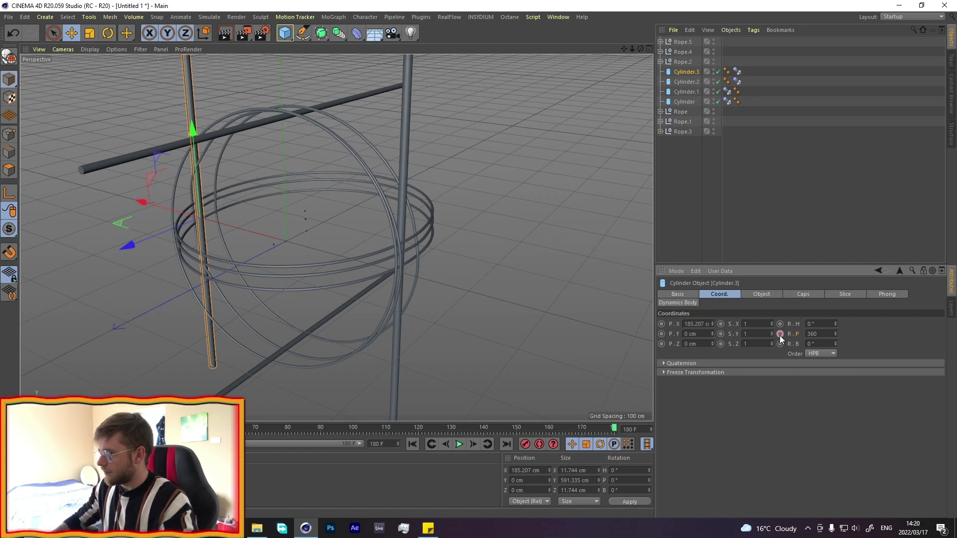
Set the keyframed pitch rotation of Cylinder.2 at frame 180 to -360°.
{"action": "left_click", "coordinate": [686, 82]}
{"action": "left_click", "coordinate": [819, 334]}
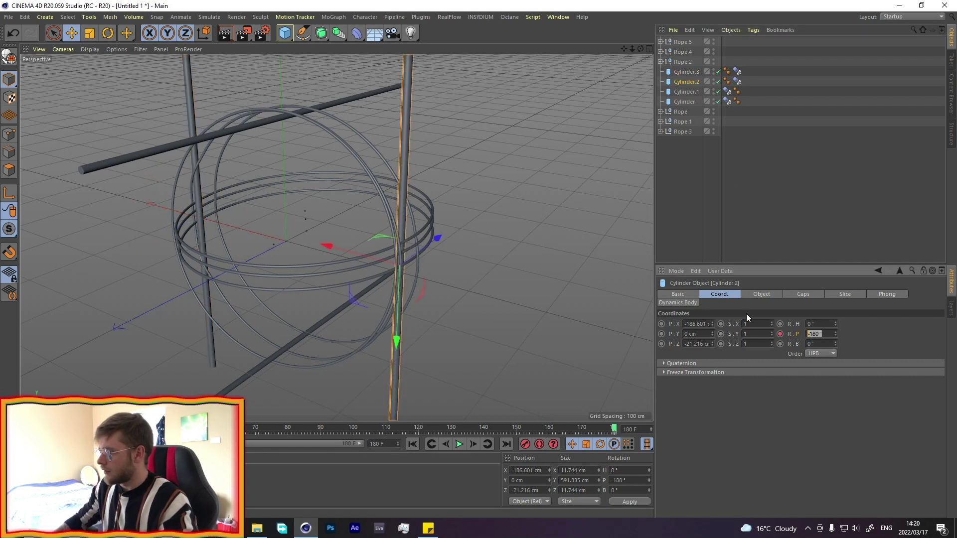
{"action": "type", "text": "-360"}
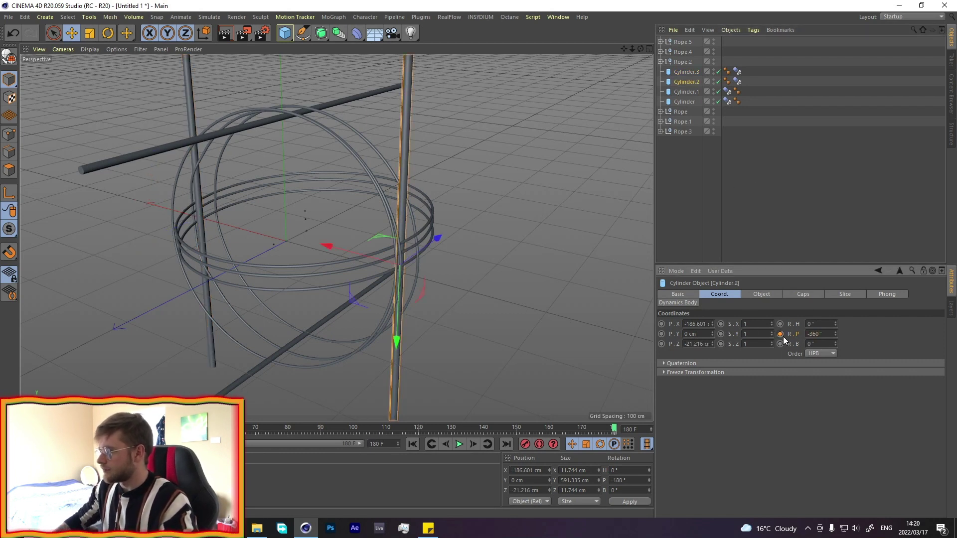
{"action": "key", "text": "Return"}
Set the keyframed heading rotation of Cylinder.1 at frame 180 to 360°.
{"action": "left_click", "coordinate": [686, 92]}
{"action": "left_click", "coordinate": [817, 324]}
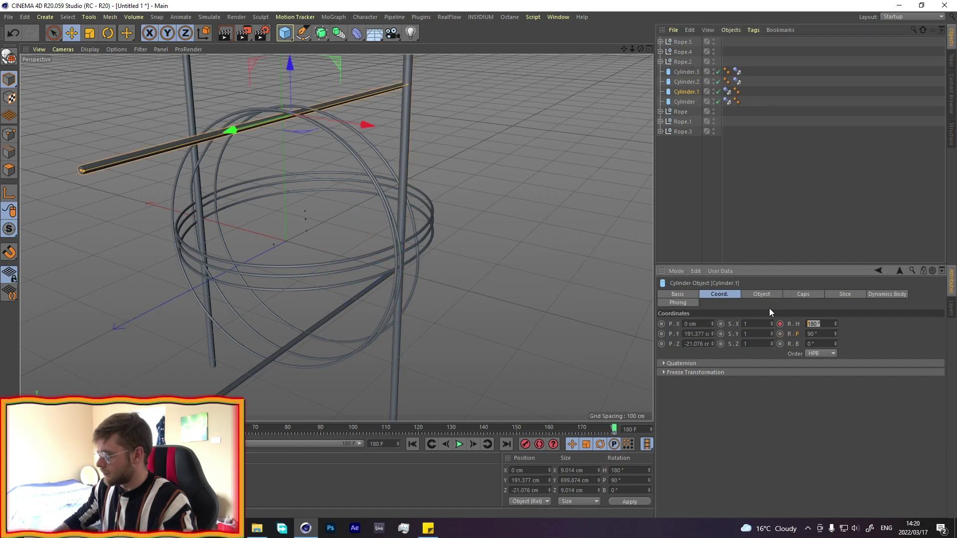
{"action": "type", "text": "360"}
{"action": "key", "text": "Return"}
Set the heading rotation of the lower horizontal Cylinder at frame 180 to -360°.
{"action": "left_click", "coordinate": [685, 103]}
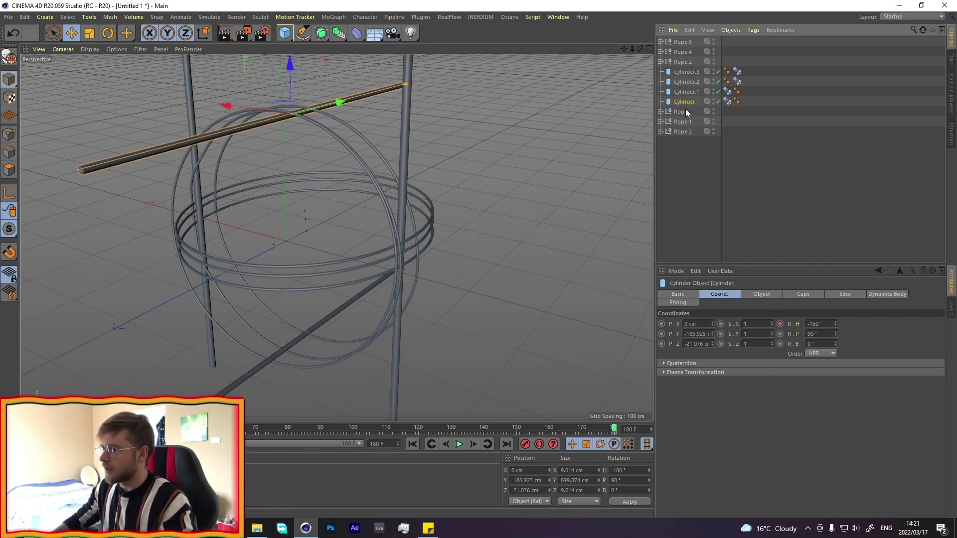
{"action": "left_click_drag", "start_coordinate": [827, 324], "coordinate": [744, 282]}
{"action": "type", "text": "-360"}
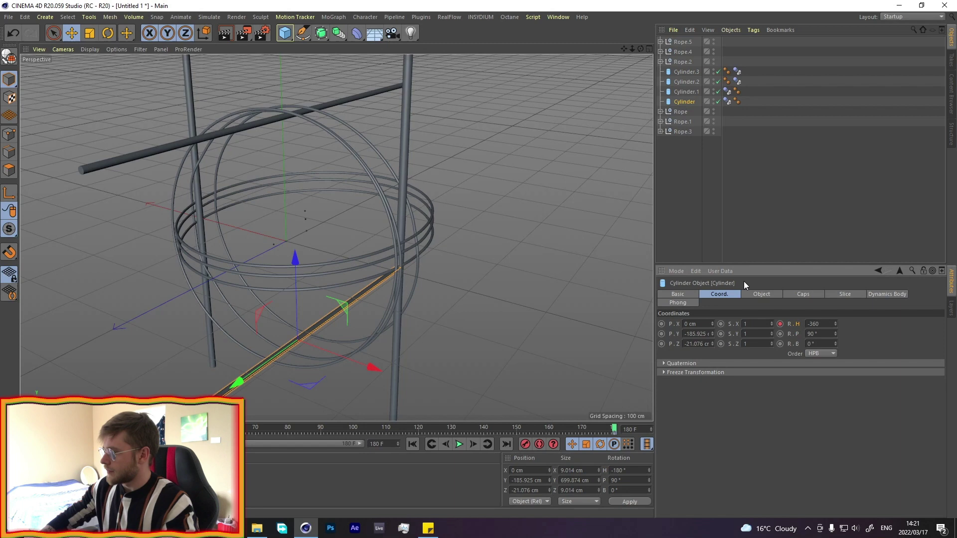
{"action": "key", "text": "Return"}
Play the simulation with the faster cylinder rotations, then rewind and inspect the starting arrangement.
{"action": "left_click", "coordinate": [454, 445]}
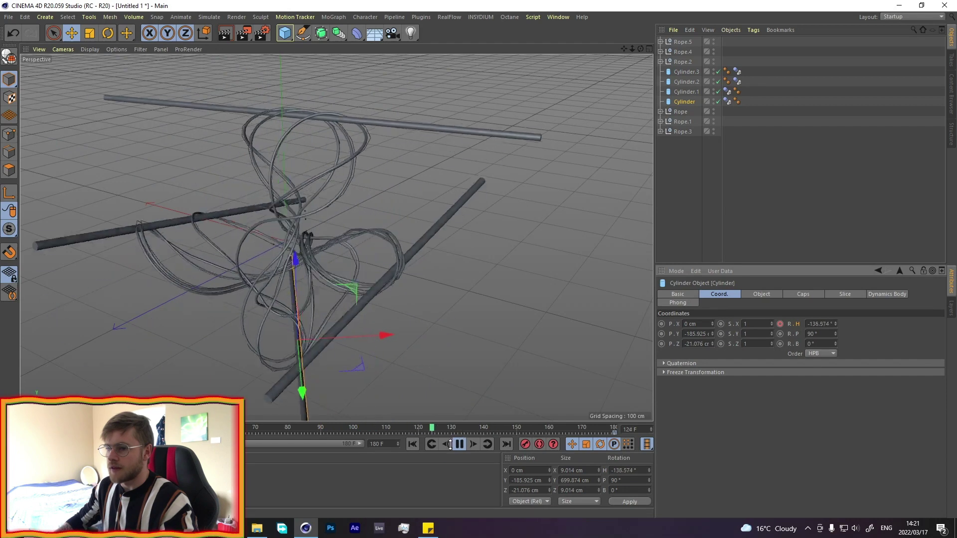
{"action": "left_click", "coordinate": [459, 444]}
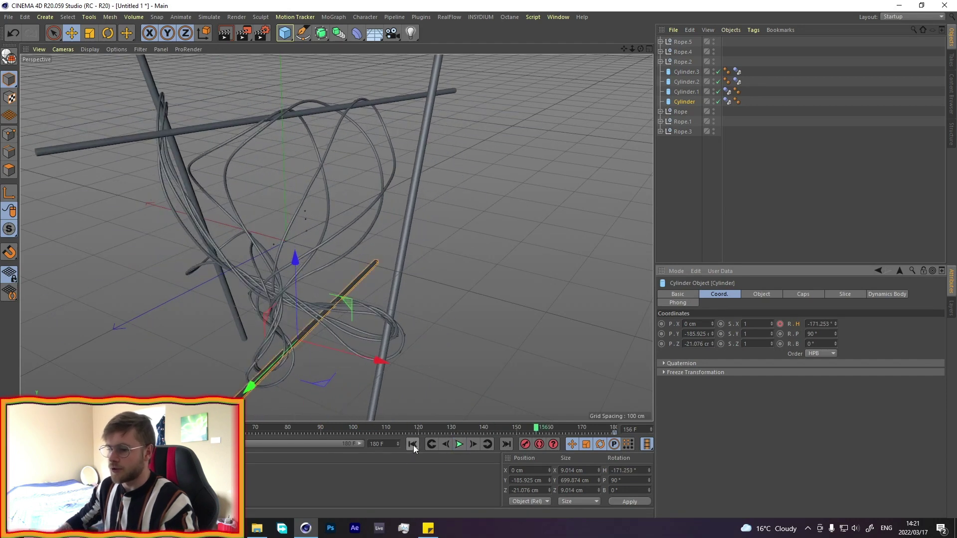
{"action": "left_click", "coordinate": [412, 444]}
{"action": "left_click_drag", "start_coordinate": [349, 309], "coordinate": [347, 201], "text": "alt"}
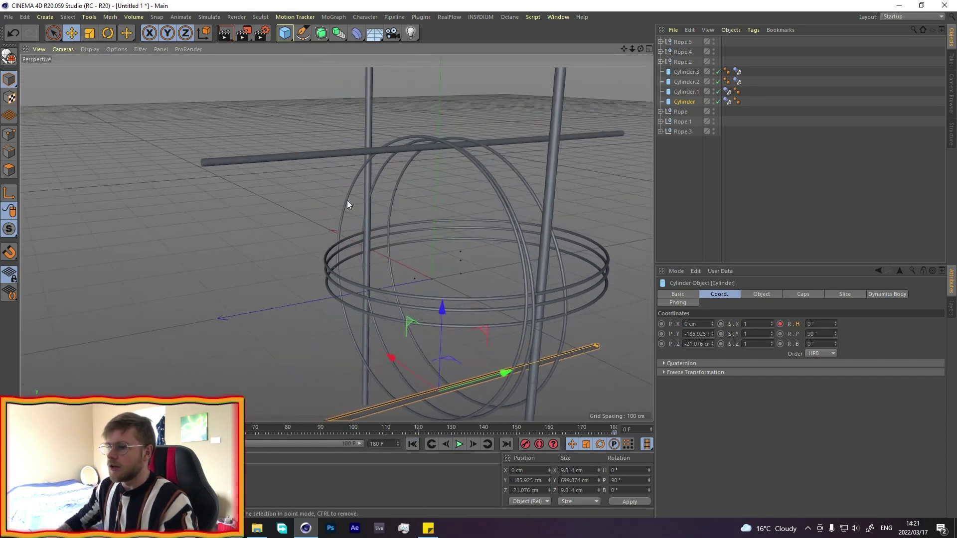
Hide all four cylinders, Cylinder through Cylinder.3, in both the viewport and the render.
{"action": "left_click", "coordinate": [371, 116]}
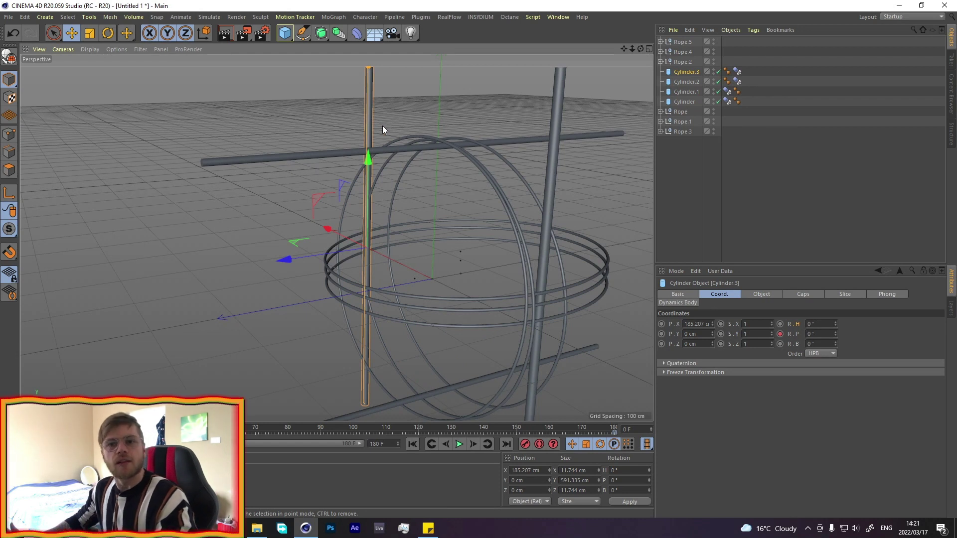
{"action": "double_click", "coordinate": [713, 71]}
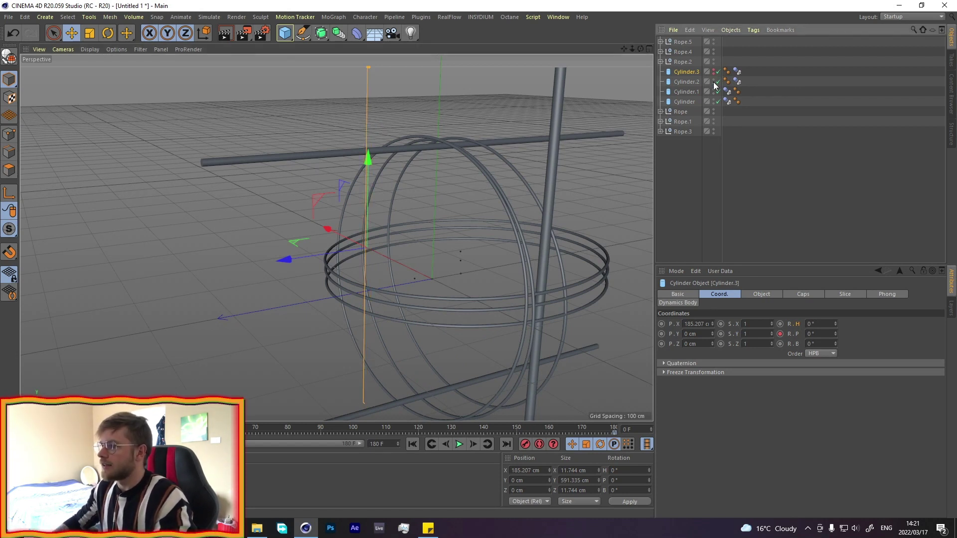
{"action": "left_click_drag", "start_coordinate": [713, 82], "coordinate": [713, 102]}
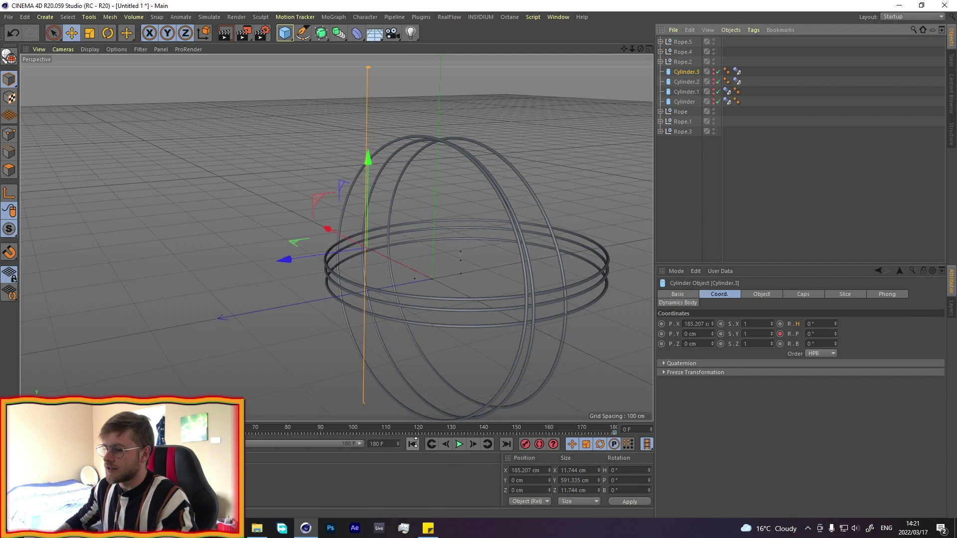
Play the rope simulation with the cylinders hidden, rewind to the first frame and view the rings from another angle.
{"action": "left_click", "coordinate": [460, 444]}
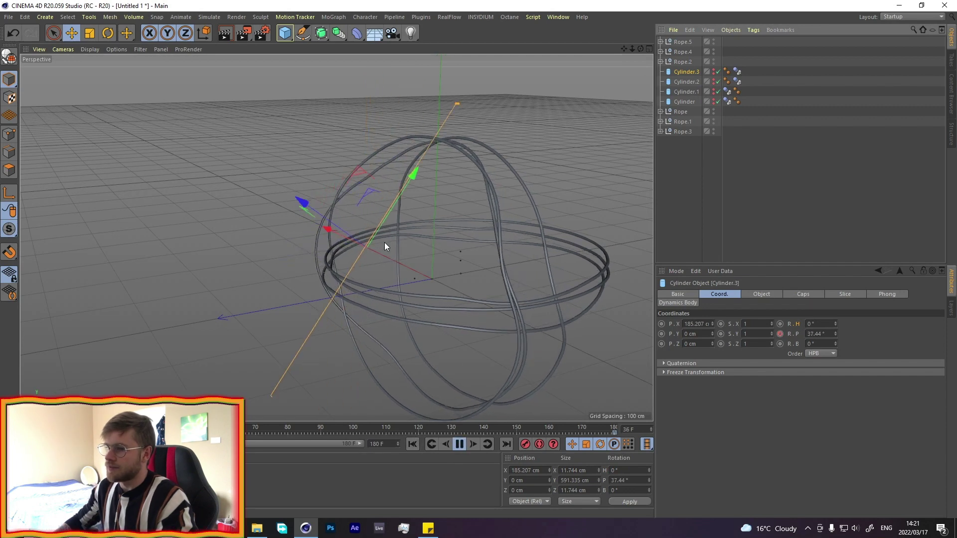
{"action": "left_click", "coordinate": [459, 445]}
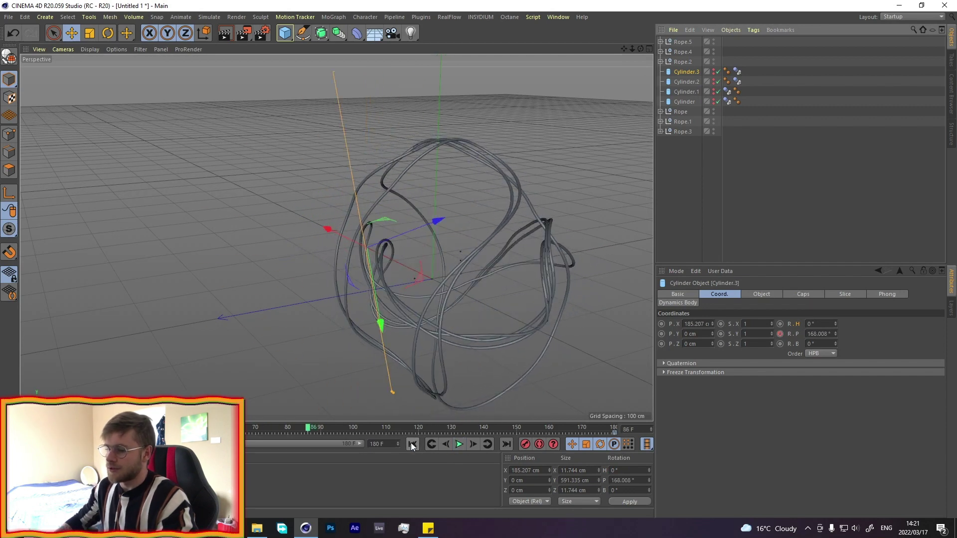
{"action": "left_click", "coordinate": [413, 445]}
{"action": "left_click_drag", "start_coordinate": [427, 215], "coordinate": [309, 206], "text": "alt"}
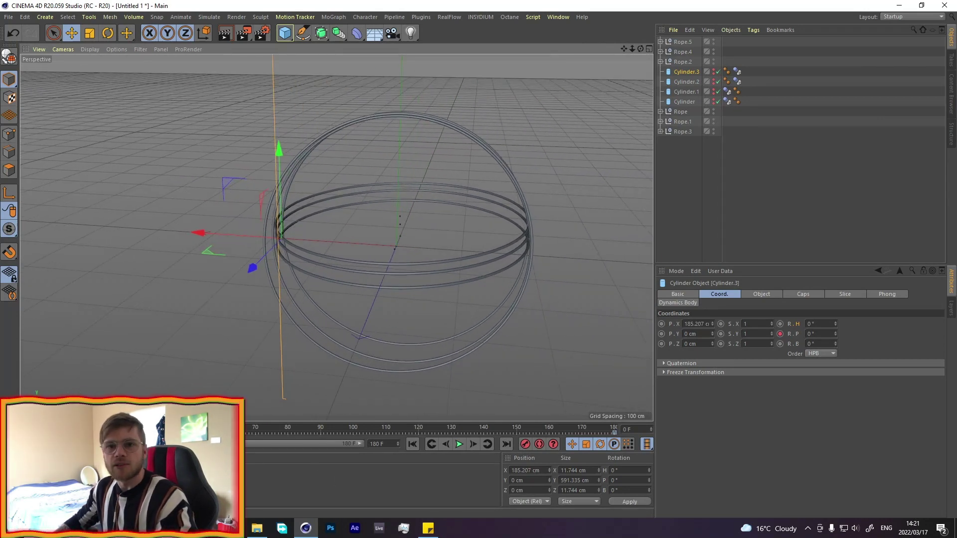
Open Quixel Bridge, search the assets for "chair" and select the blue Painted Wooden Chair.
{"action": "left_click", "coordinate": [89, 528]}
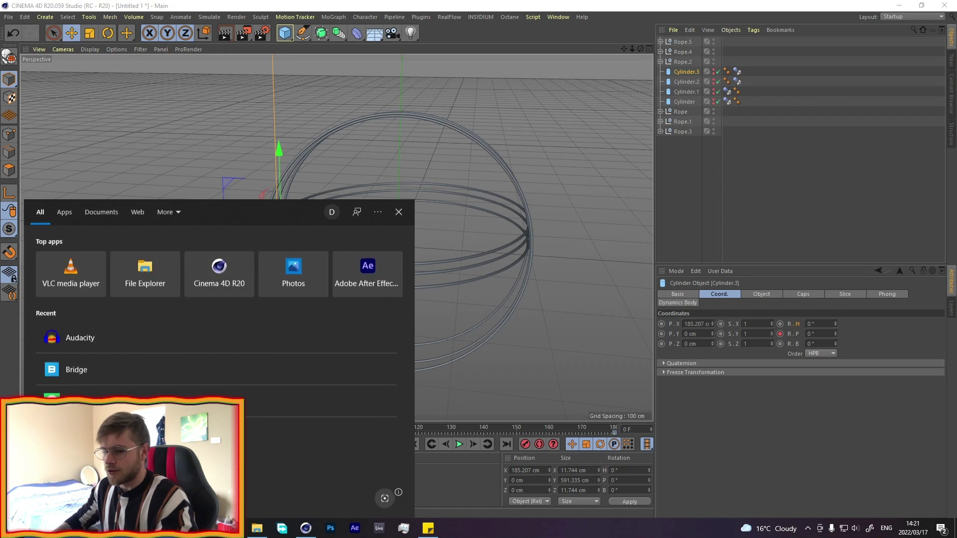
{"action": "left_click", "coordinate": [89, 381]}
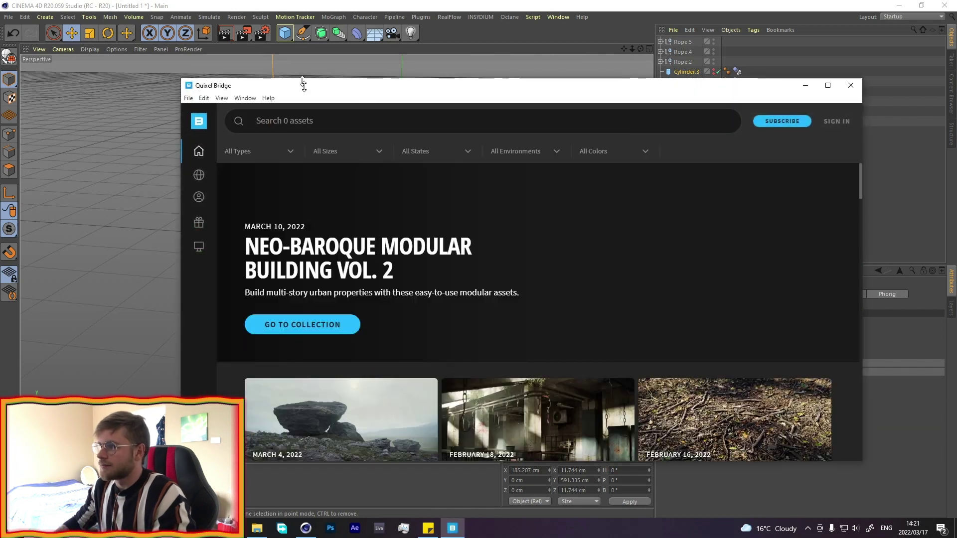
{"action": "left_click", "coordinate": [342, 122]}
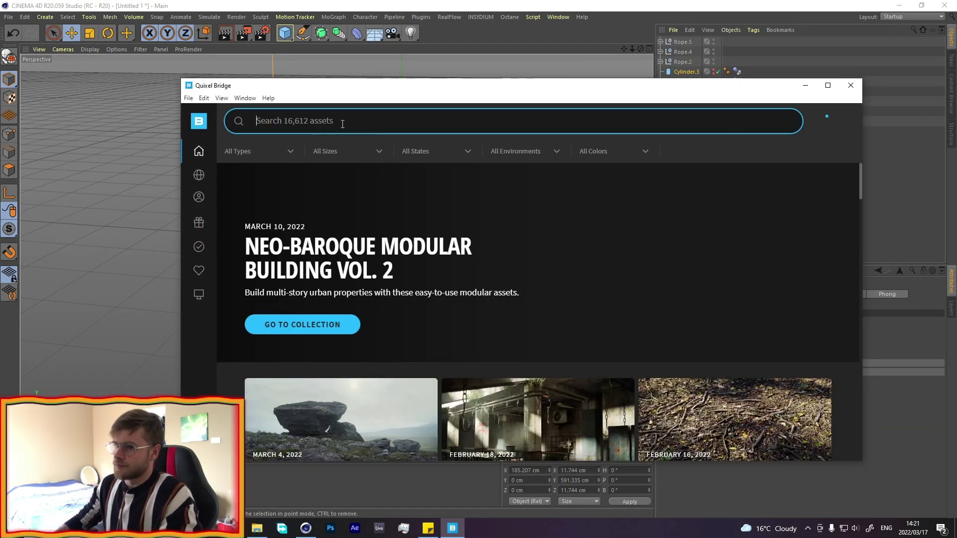
{"action": "type", "text": "chair"}
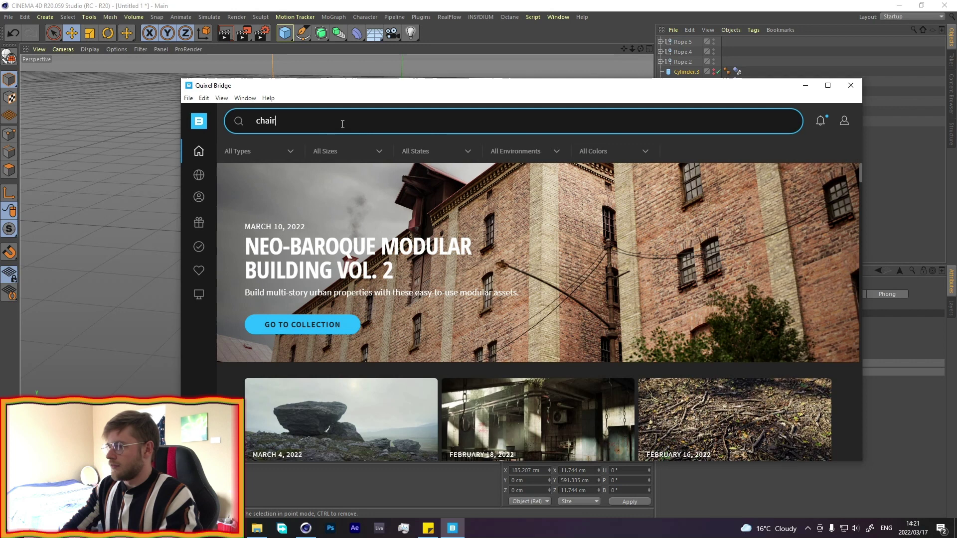
{"action": "key", "text": "Return"}
{"action": "left_click_drag", "start_coordinate": [334, 91], "coordinate": [344, 72]}
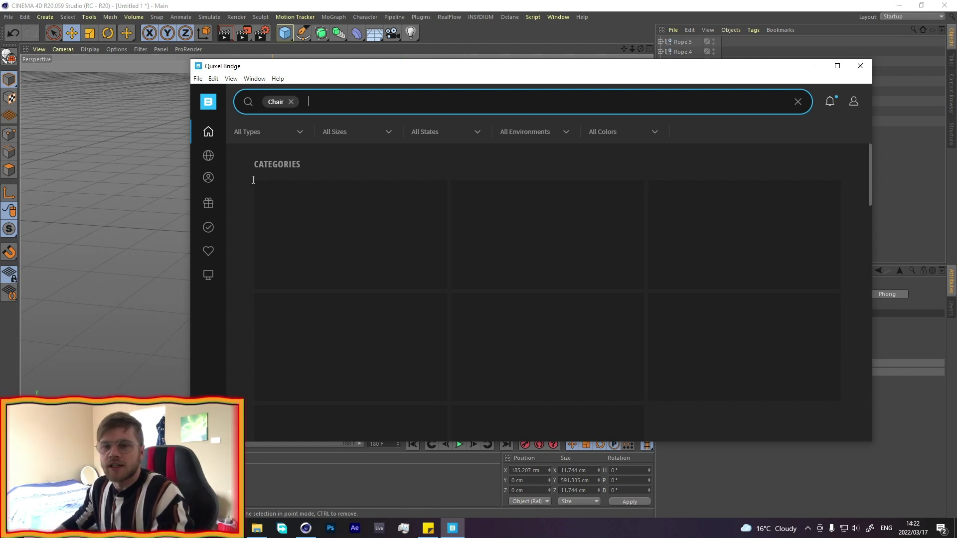
{"action": "scroll", "coordinate": [530, 267], "scroll_direction": "down", "scroll_amount": 8}
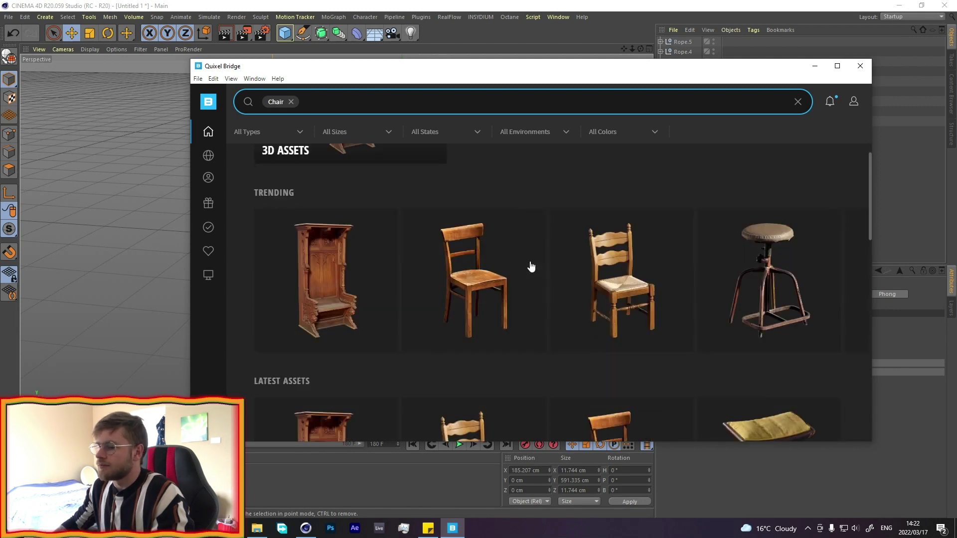
{"action": "left_click", "coordinate": [453, 311]}
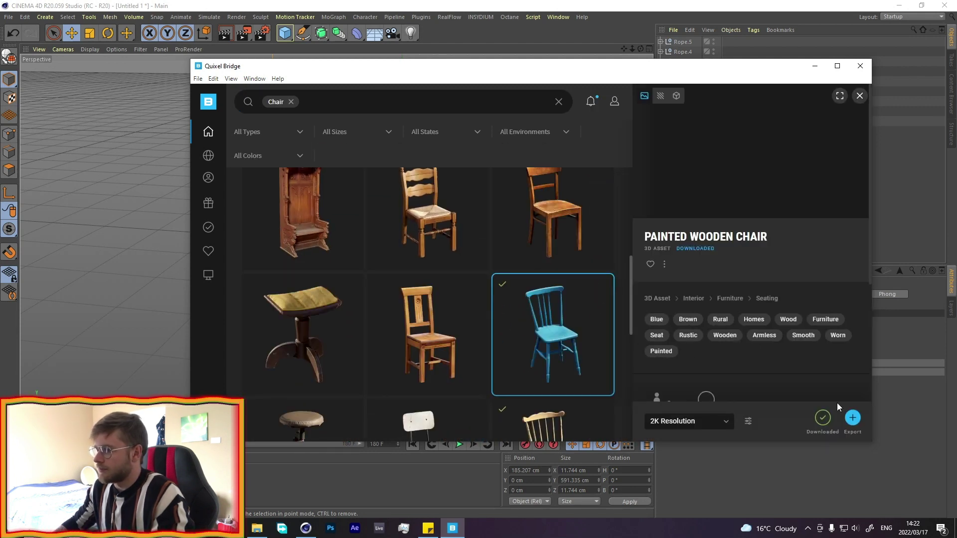
Try exporting the Painted Wooden Chair to Cinema 4D with its standard material, and delete the imported model.
{"action": "left_click", "coordinate": [852, 420]}
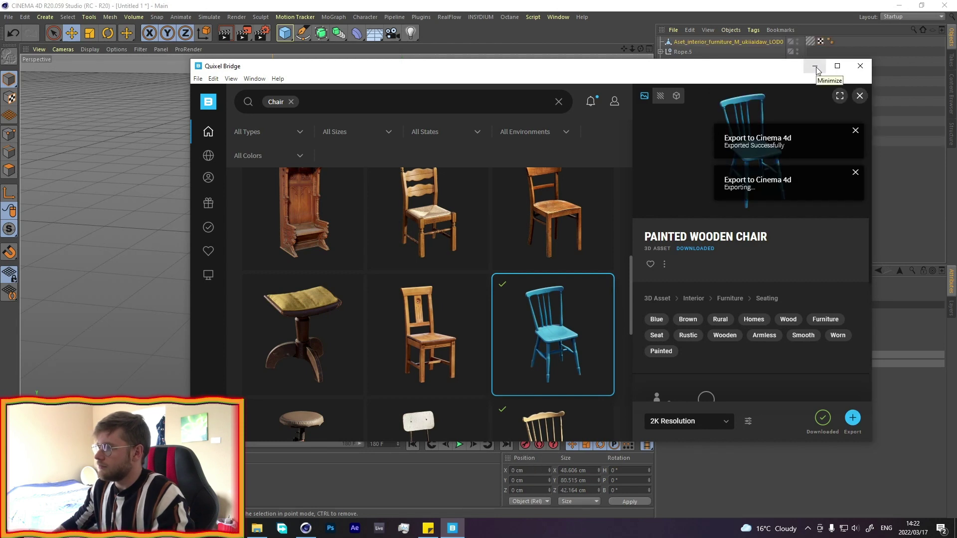
{"action": "left_click", "coordinate": [815, 67]}
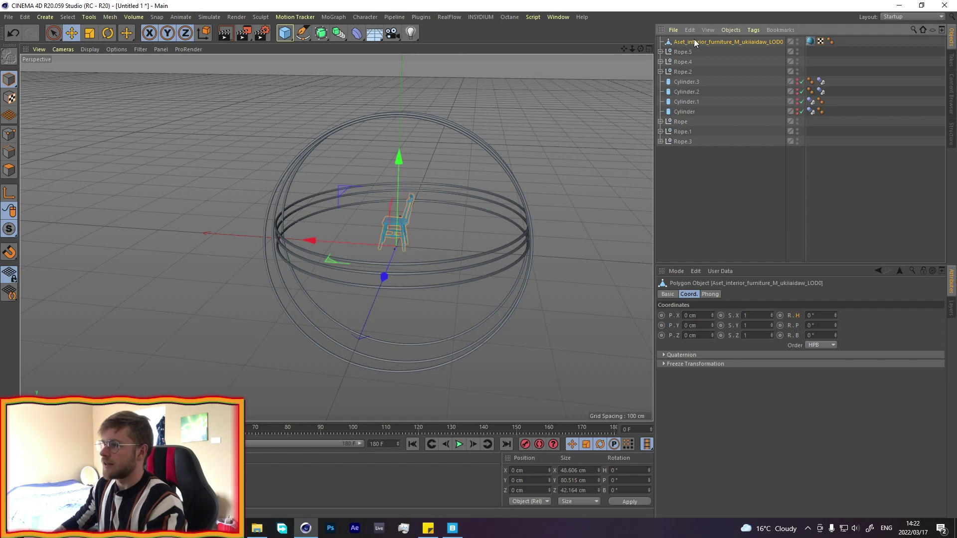
{"action": "double_click", "coordinate": [811, 42]}
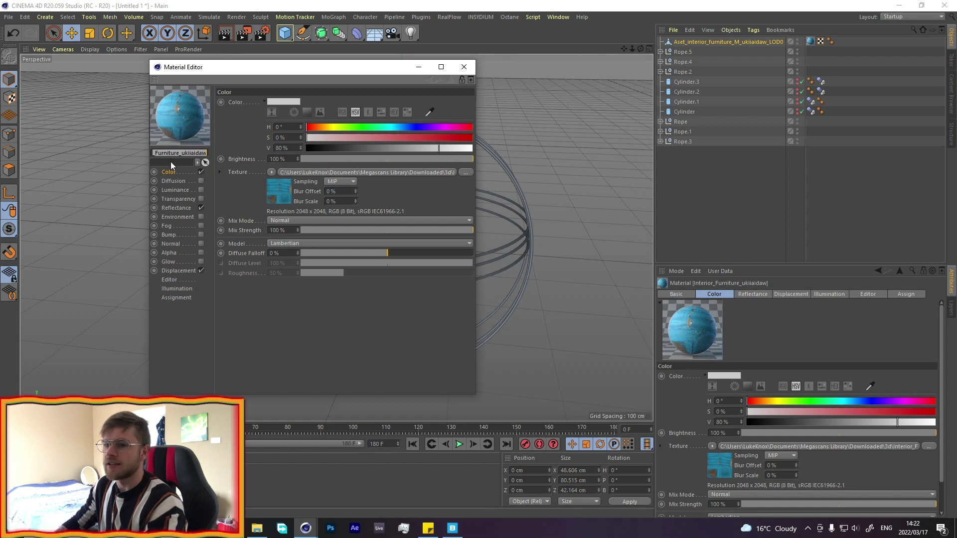
{"action": "left_click", "coordinate": [470, 66]}
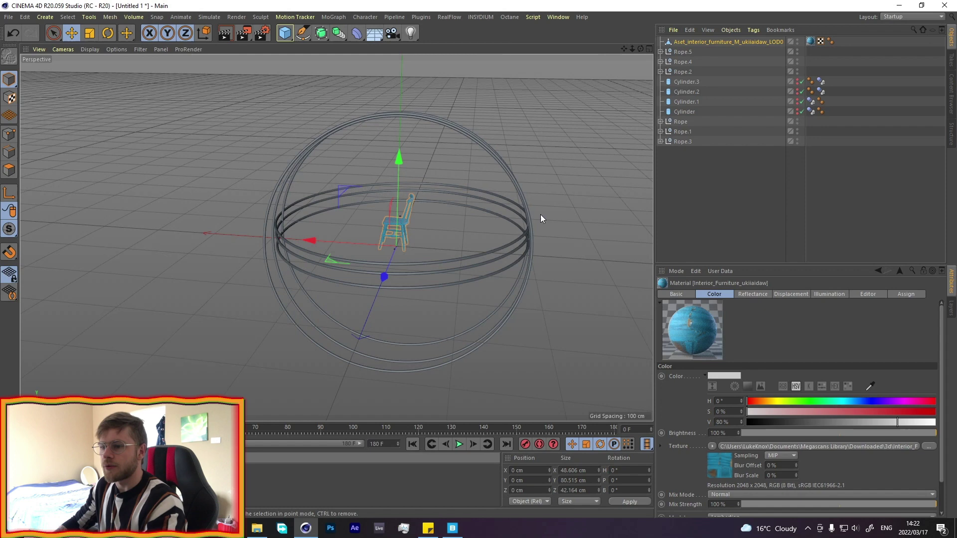
{"action": "left_click", "coordinate": [675, 43]}
{"action": "key", "text": "Delete"}
Set the scene's renderer to Octane Renderer in the render settings.
{"action": "left_click", "coordinate": [264, 33]}
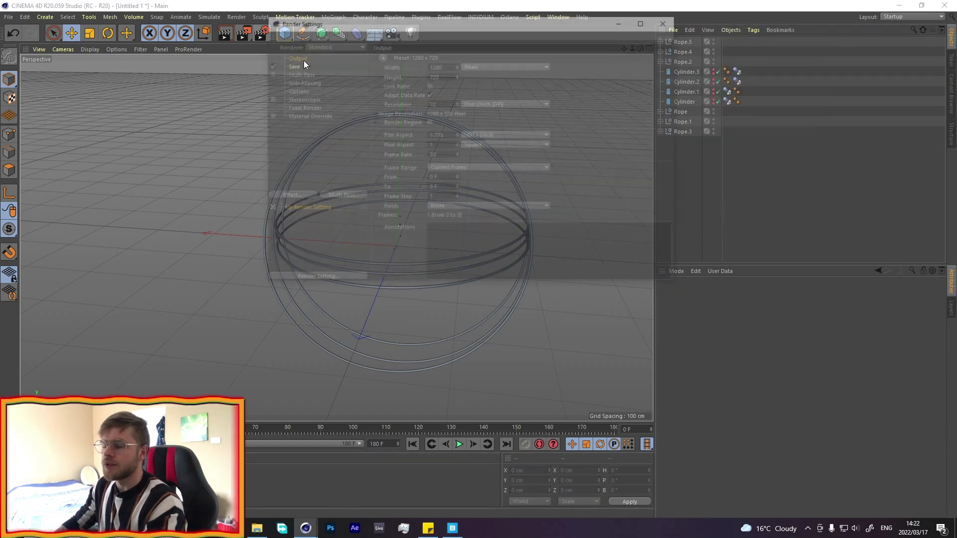
{"action": "left_click", "coordinate": [325, 45]}
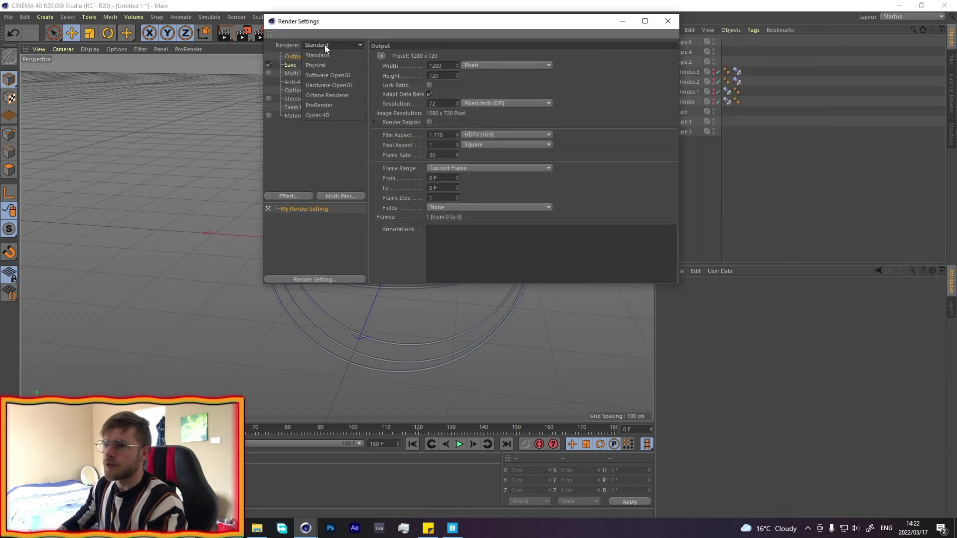
{"action": "left_click", "coordinate": [329, 95]}
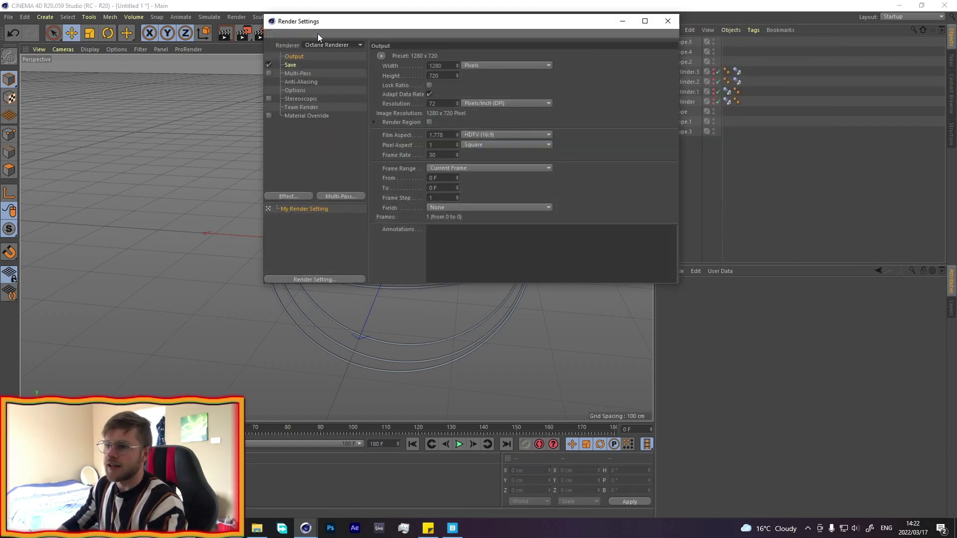
Return to Quixel Bridge and export the Painted Wooden Chair at 2K resolution to Cinema 4D.
{"action": "left_click", "coordinate": [450, 528]}
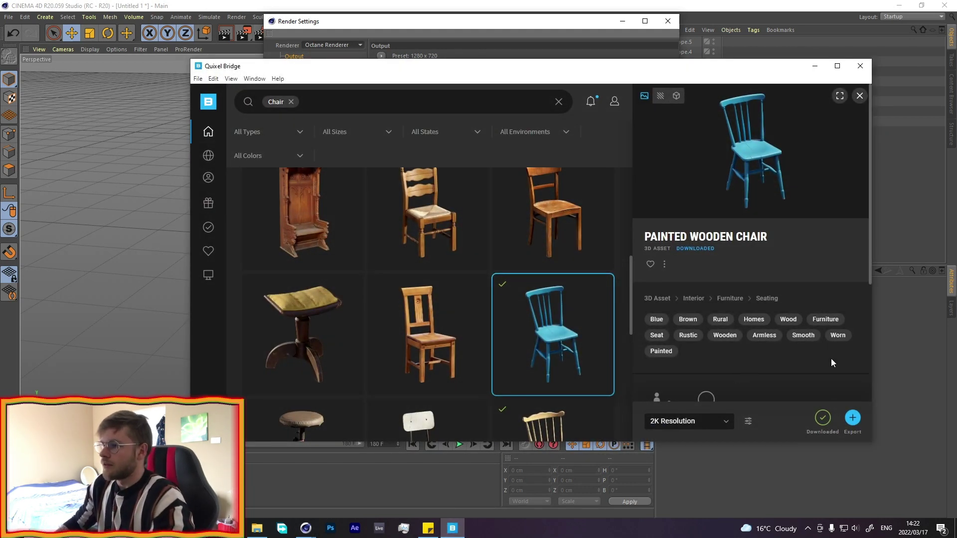
{"action": "left_click", "coordinate": [852, 420]}
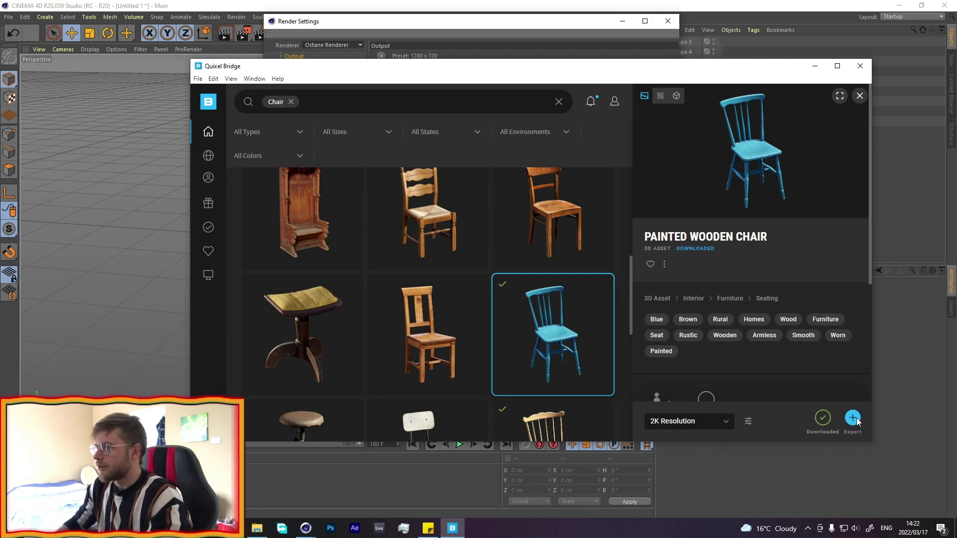
{"action": "left_click", "coordinate": [815, 66]}
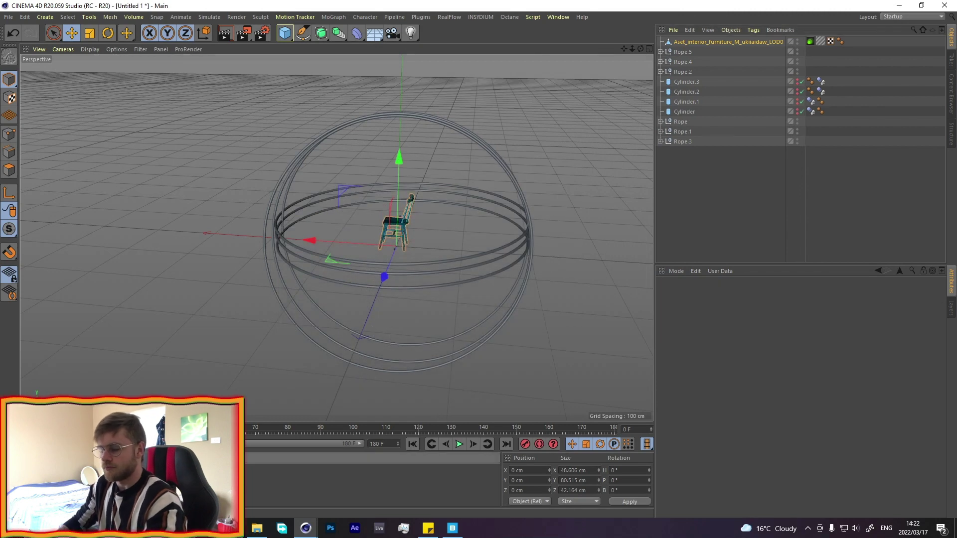
Inspect the Albedo and Metallic channels of the imported chair's Octane material.
{"action": "double_click", "coordinate": [20, 481]}
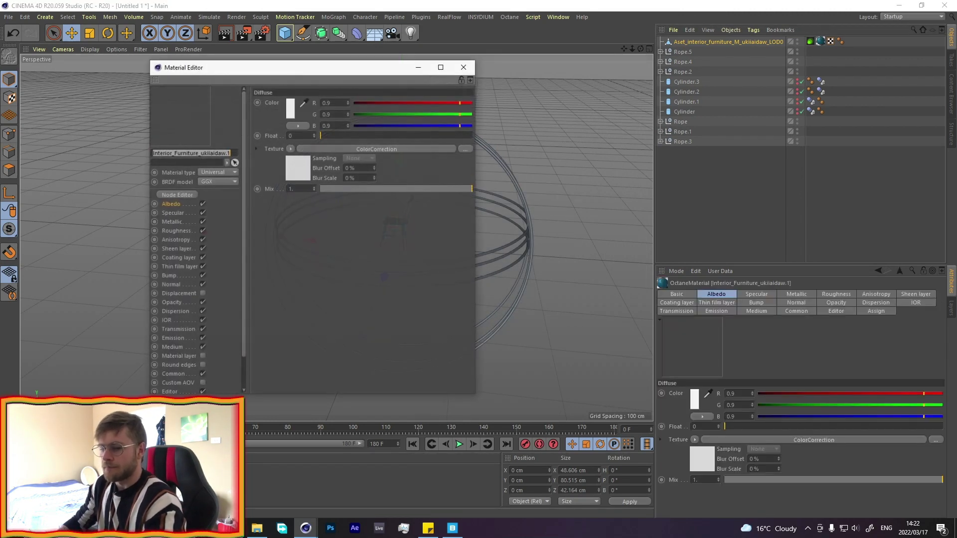
{"action": "left_click_drag", "start_coordinate": [240, 69], "coordinate": [405, 52]}
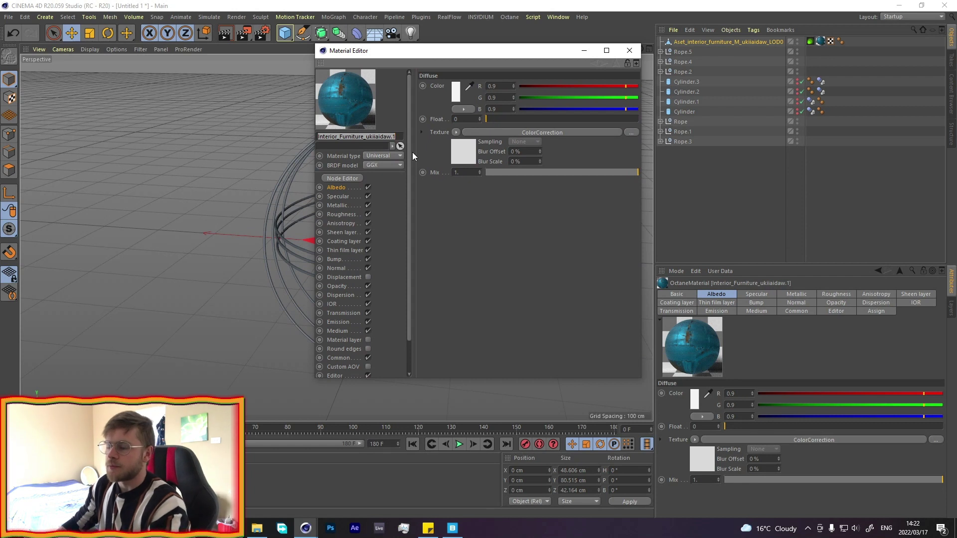
{"action": "left_click", "coordinate": [348, 204]}
{"action": "left_click_drag", "start_coordinate": [529, 88], "coordinate": [414, 90]}
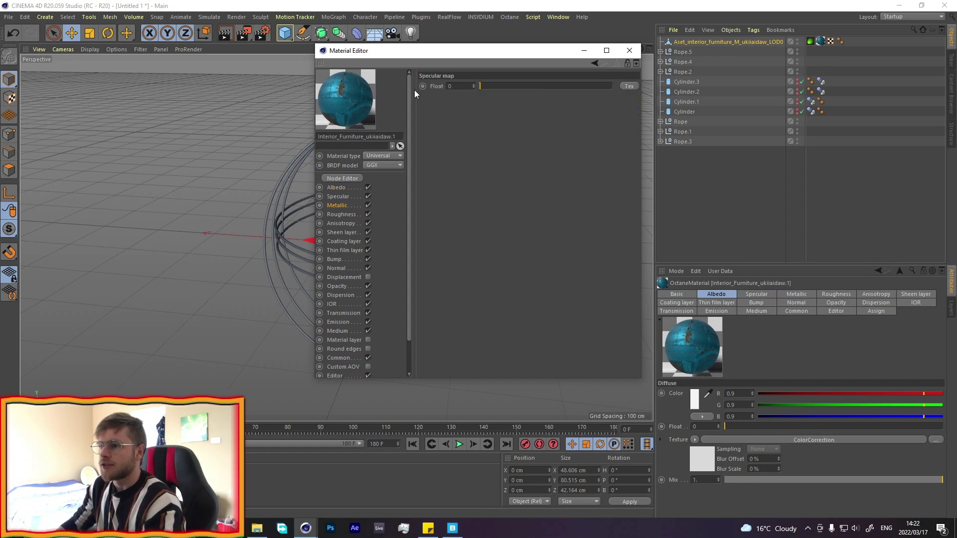
{"action": "left_click", "coordinate": [636, 51]}
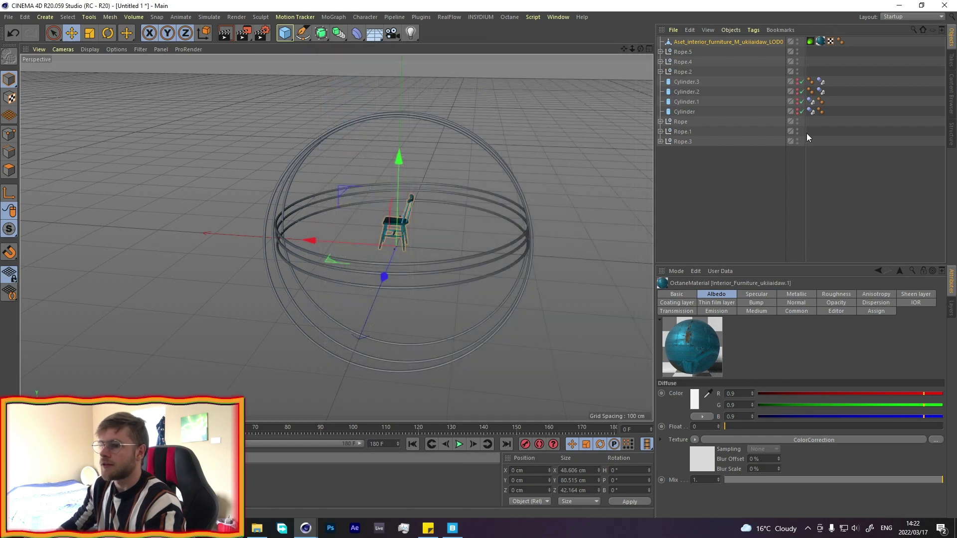
Add a Collider Body simulation tag to the imported chair model.
{"action": "right_click", "coordinate": [725, 44]}
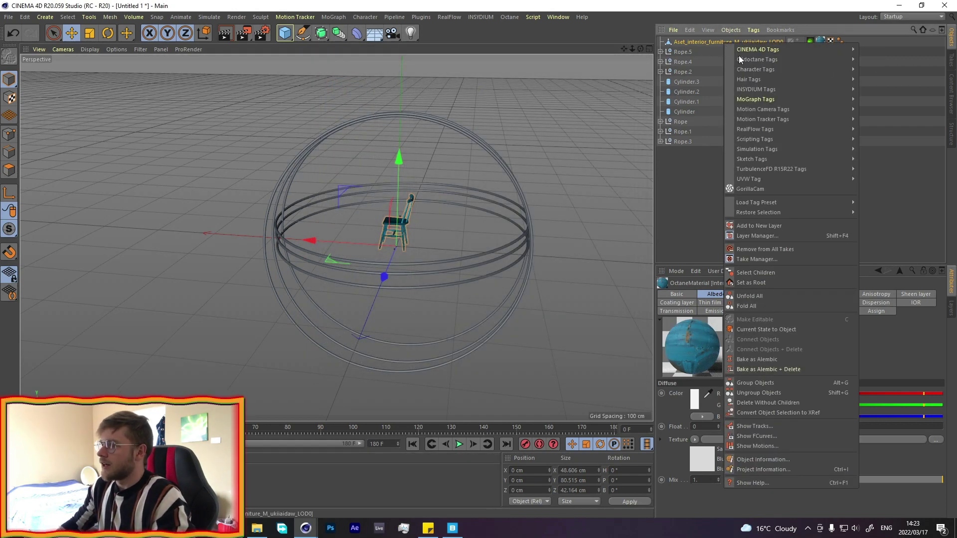
{"action": "mouse_move", "coordinate": [779, 148]}
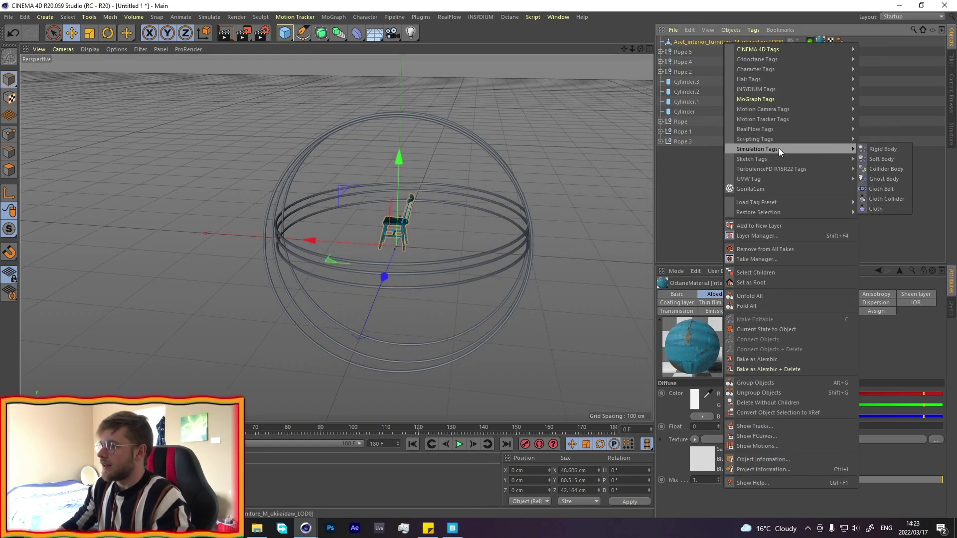
{"action": "left_click", "coordinate": [895, 163]}
{"action": "left_click_drag", "start_coordinate": [394, 211], "coordinate": [420, 202], "text": "alt"}
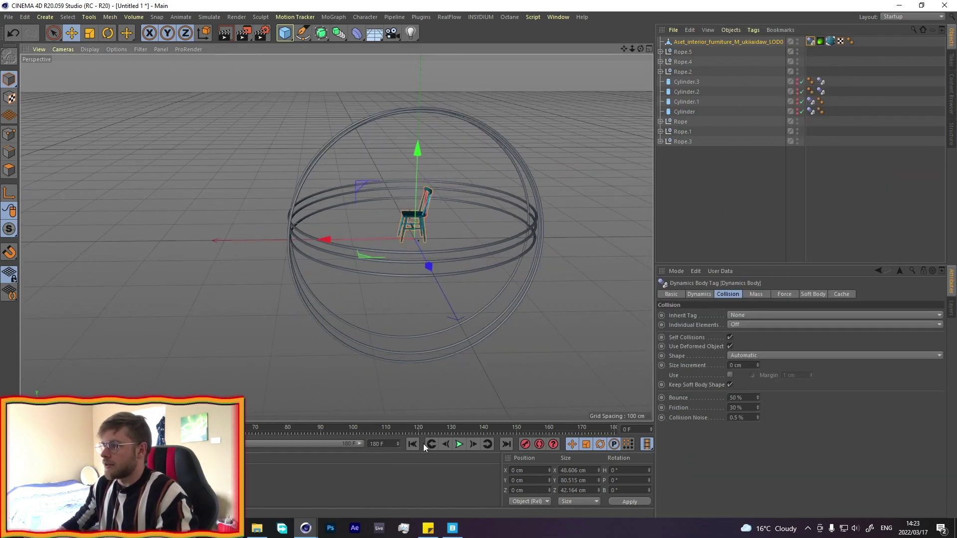
Find the standard Attractor with the command search and add it to the scene.
{"action": "key", "text": "shift+c"}
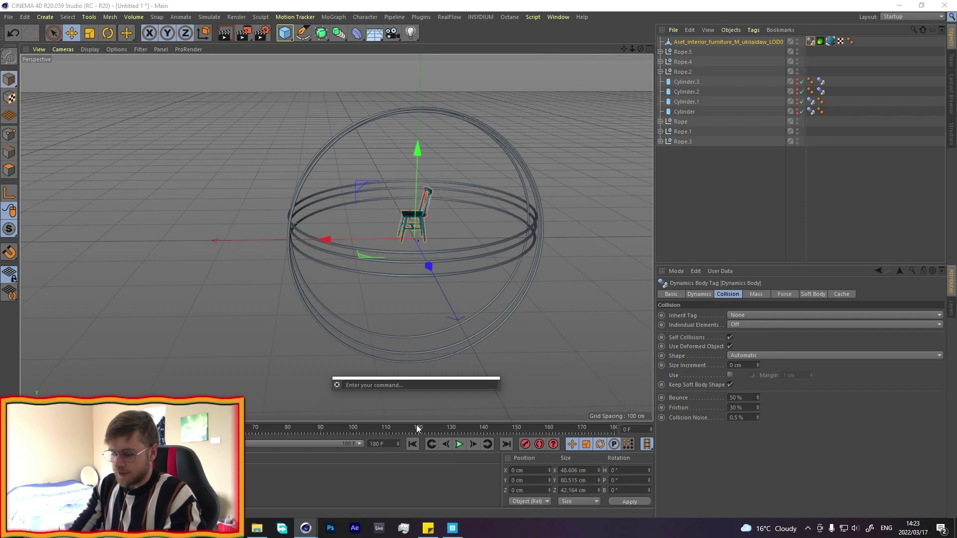
{"action": "type", "text": "att"}
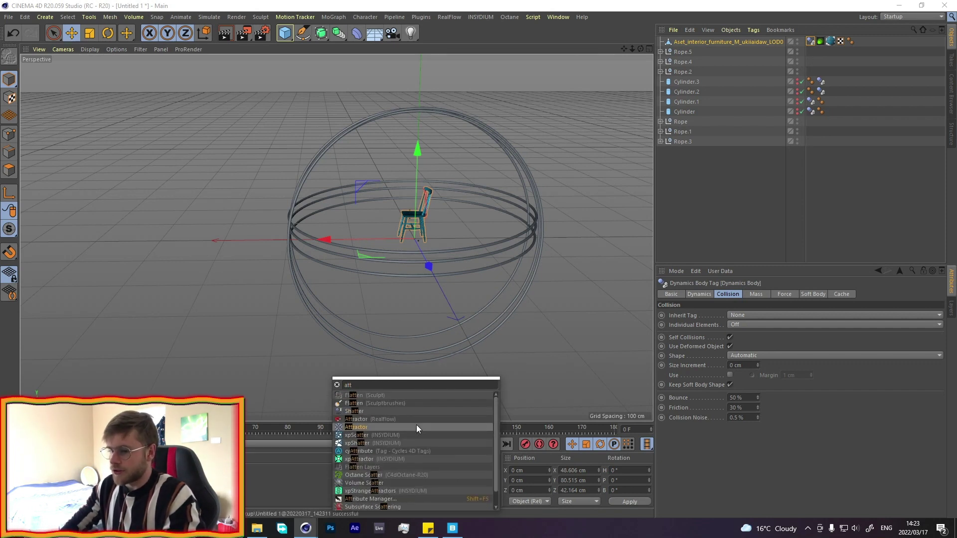
{"action": "left_click", "coordinate": [417, 427]}
Center the chair's axis on all its points with the Axis Center tool.
{"action": "left_click", "coordinate": [686, 52]}
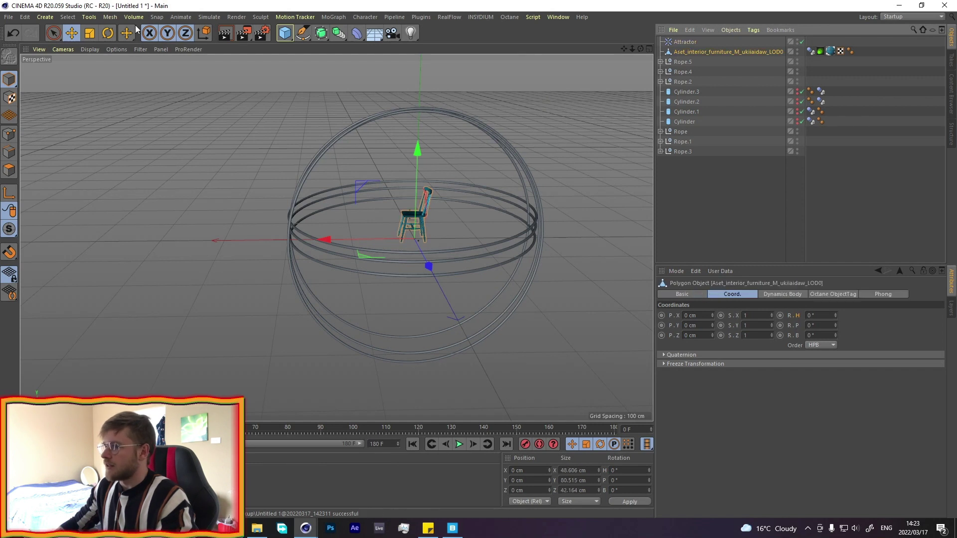
{"action": "left_click", "coordinate": [115, 15]}
{"action": "mouse_move", "coordinate": [130, 109]}
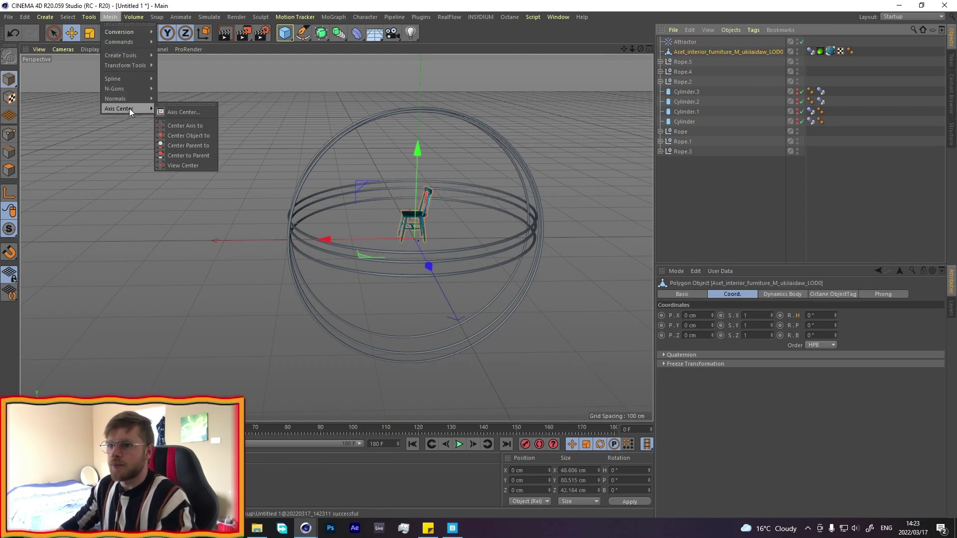
{"action": "left_click", "coordinate": [184, 113]}
{"action": "left_click", "coordinate": [172, 180]}
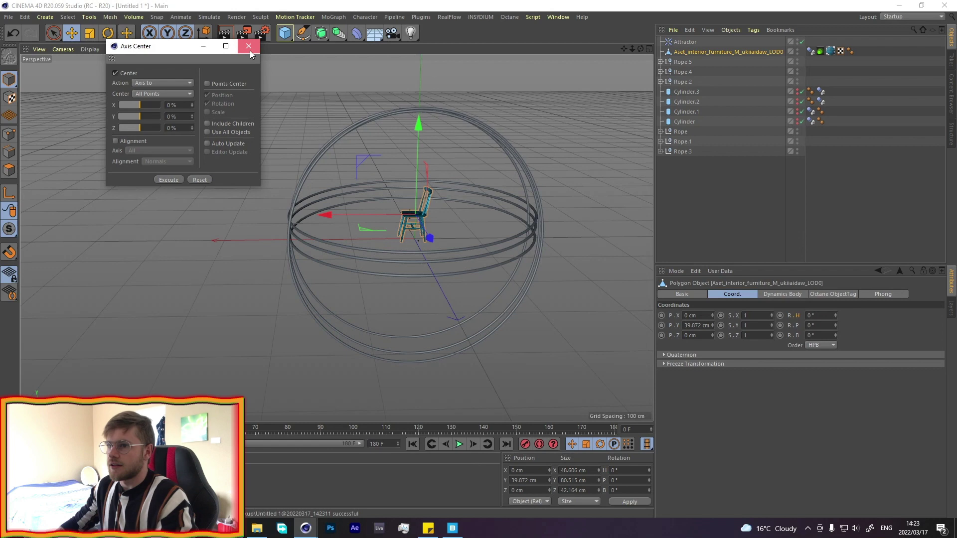
Close the Axis Center tool and reset the chair's position, scale and rotation with the Reset PSR command.
{"action": "left_click", "coordinate": [249, 49]}
{"action": "key", "text": "shift+c"}
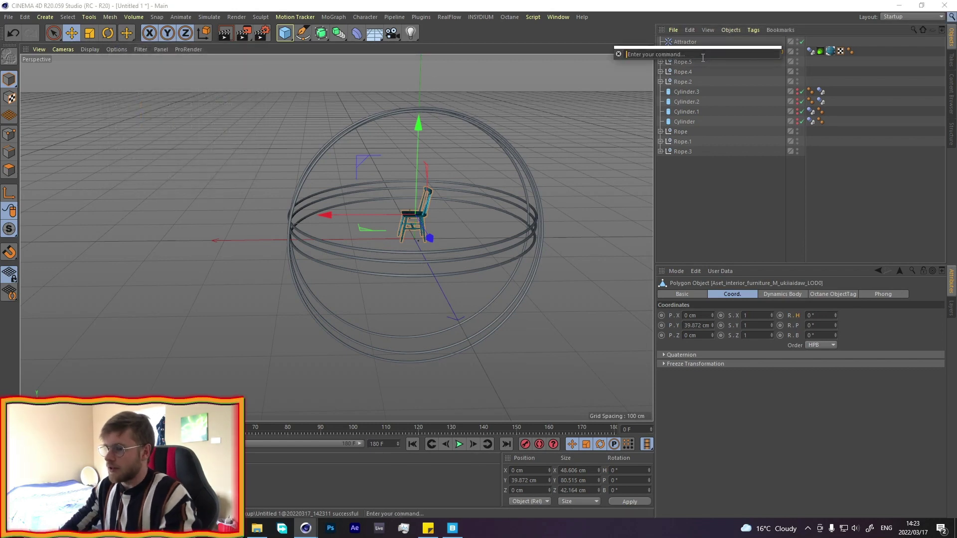
{"action": "type", "text": "psr"}
{"action": "key", "text": "Return"}
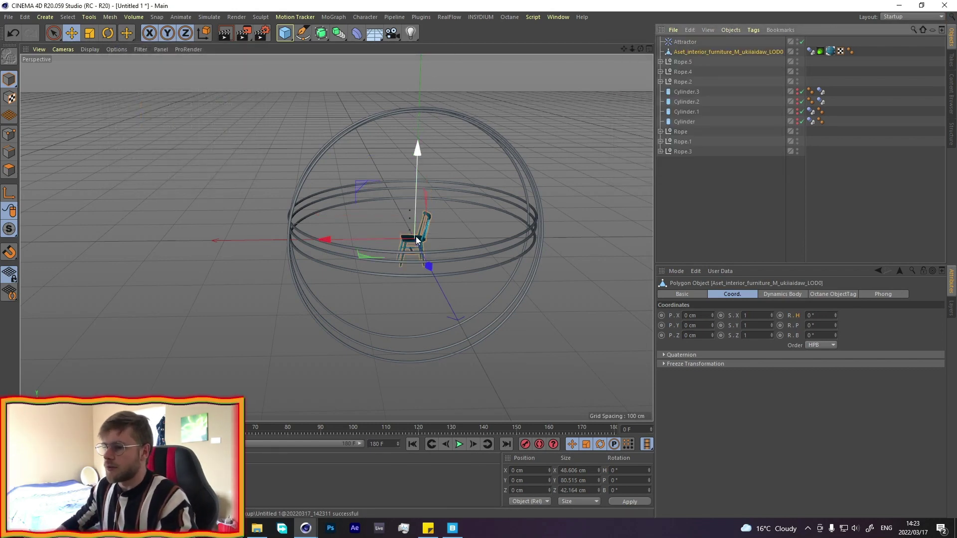
{"action": "scroll", "coordinate": [417, 240], "scroll_direction": "up", "scroll_amount": 2}
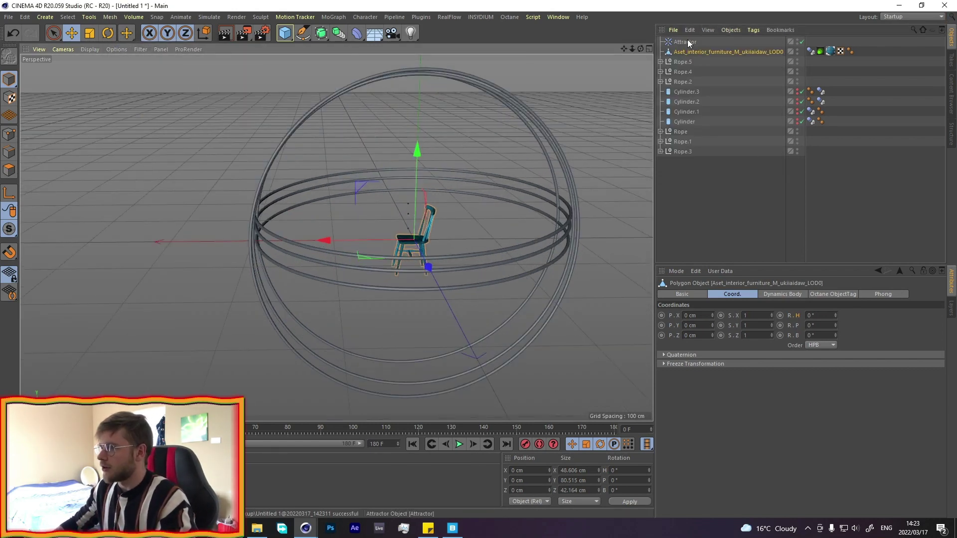
Set the Attractor's strength to 400 and its speed limit to 200 cm.
{"action": "left_click", "coordinate": [687, 42]}
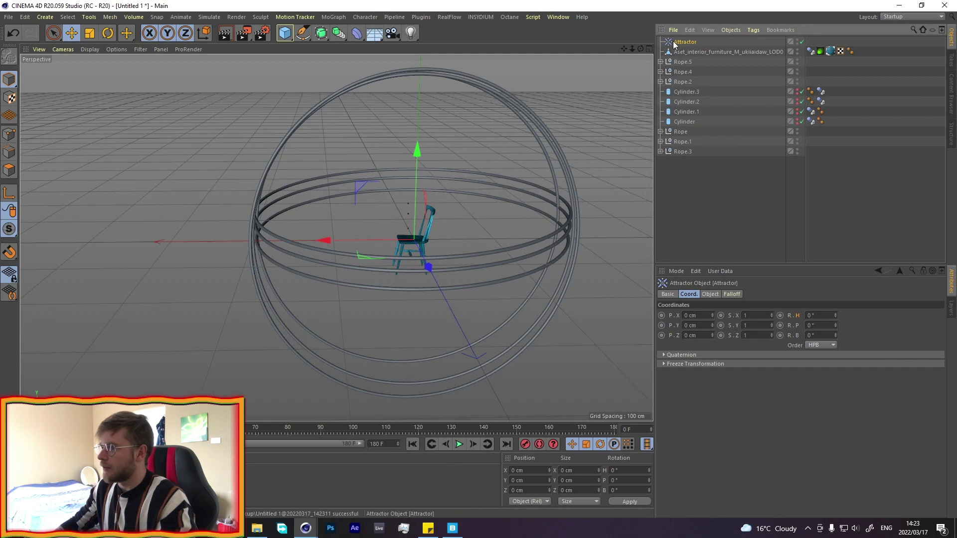
{"action": "left_click", "coordinate": [711, 295]}
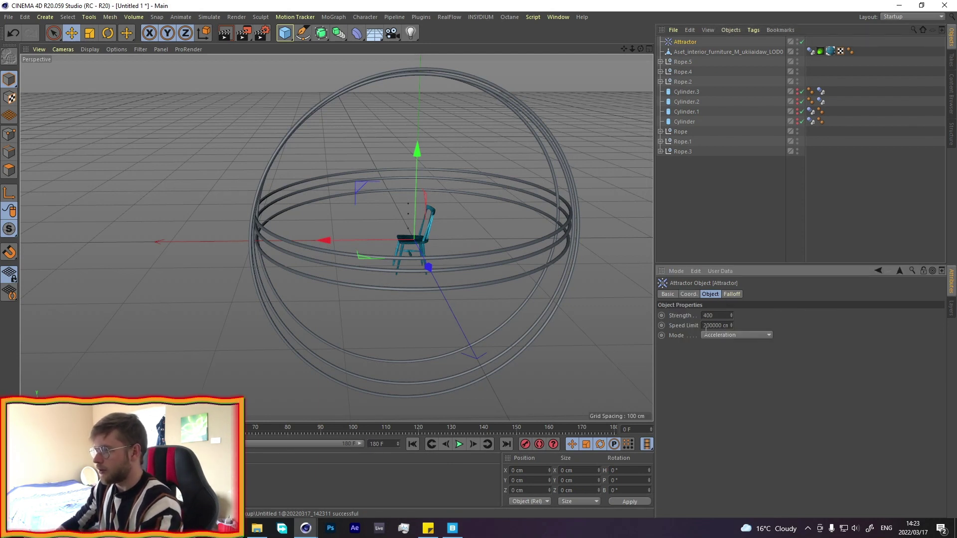
{"action": "type", "text": "200"}
{"action": "key", "text": "Return"}
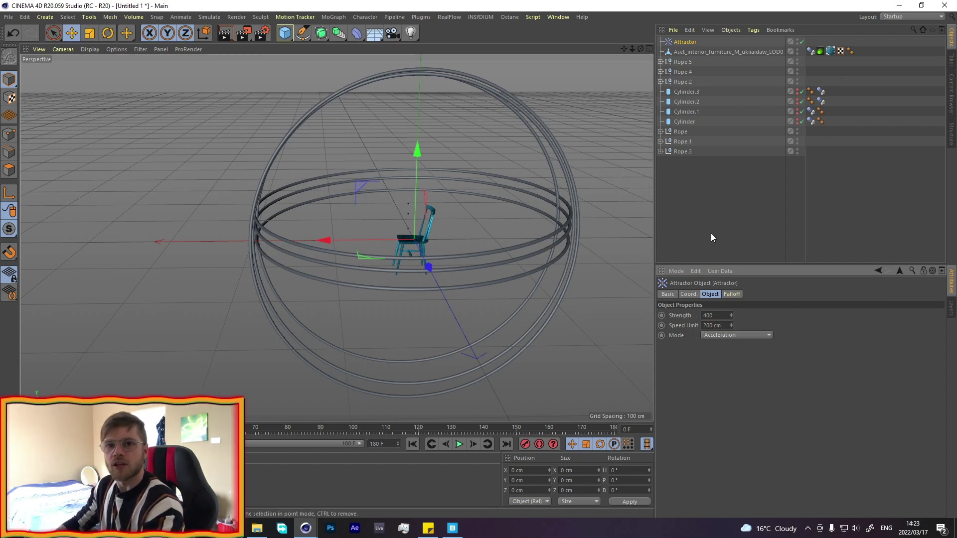
Play the simulation to check how the ropes are pulled onto the chair, and return to the first frame.
{"action": "left_click", "coordinate": [458, 445]}
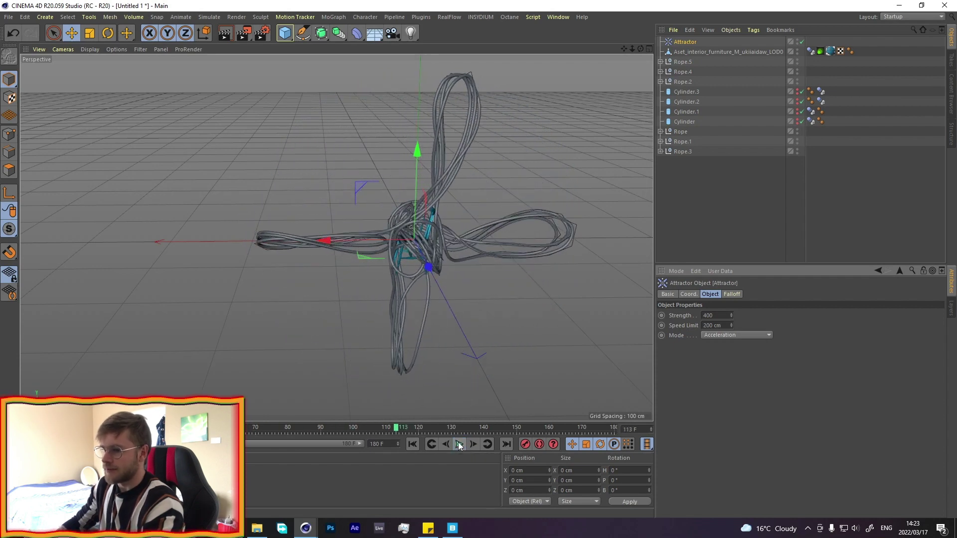
{"action": "left_click", "coordinate": [459, 445]}
{"action": "left_click", "coordinate": [412, 444]}
Scale the chair model uniformly to 1.5 on all three axes.
{"action": "left_click", "coordinate": [688, 52]}
{"action": "left_click", "coordinate": [731, 295]}
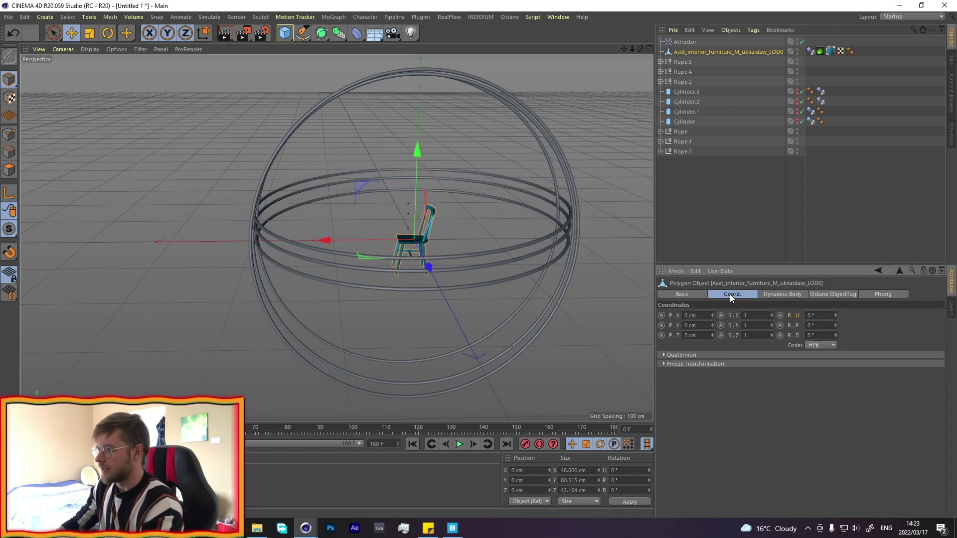
{"action": "key", "text": "Tab"}
{"action": "type", "text": "1.5"}
{"action": "key", "text": "Tab"}
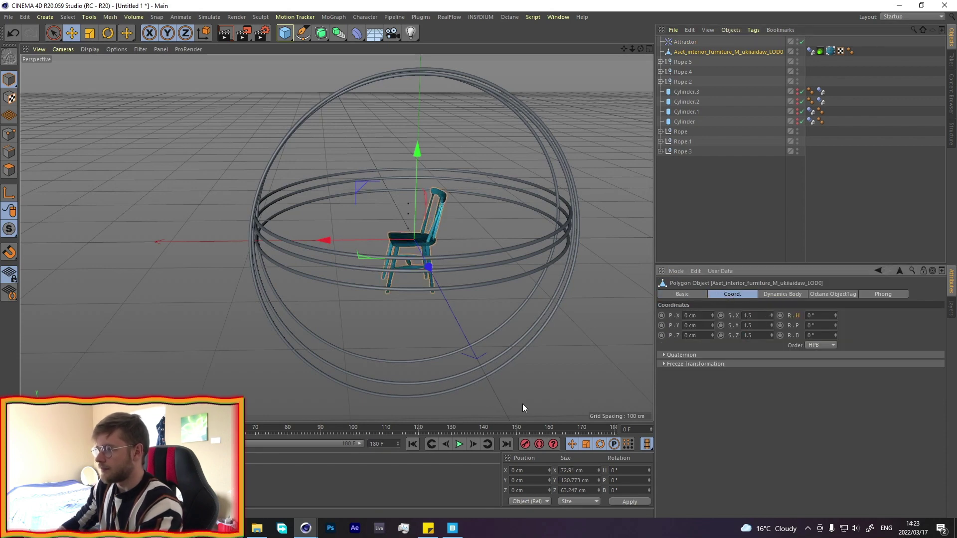
Play the simulation with the enlarged chair and inspect the rope tangle around it up close.
{"action": "left_click", "coordinate": [459, 445]}
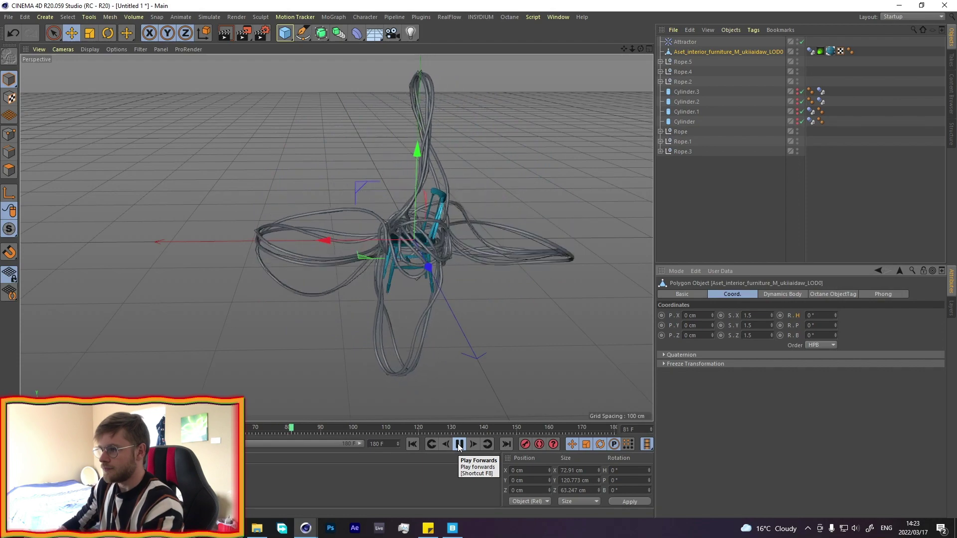
{"action": "left_click", "coordinate": [459, 445]}
{"action": "scroll", "coordinate": [411, 244], "scroll_direction": "up", "scroll_amount": 5}
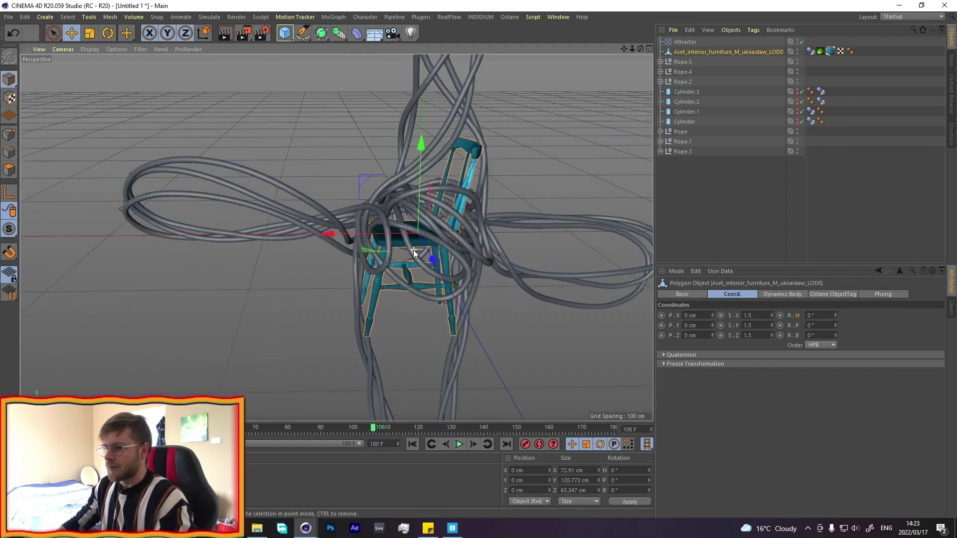
{"action": "mouse_move", "coordinate": [387, 233]}
{"action": "left_mouse_down", "text": "alt"}
{"action": "mouse_move", "coordinate": [495, 198]}
{"action": "mouse_move", "coordinate": [626, 211]}
{"action": "mouse_move", "coordinate": [581, 229]}
{"action": "mouse_move", "coordinate": [387, 220]}
{"action": "left_mouse_up", "text": "alt"}
Set the collision shape in the chair's dynamics tag to Static Mesh and replay the simulation to inspect the rope contact.
{"action": "left_click", "coordinate": [811, 52]}
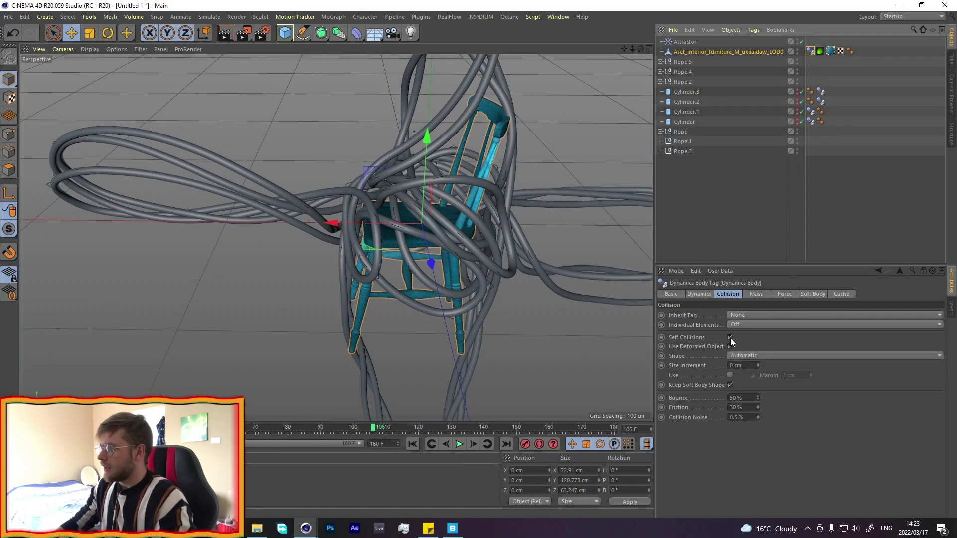
{"action": "left_click", "coordinate": [743, 355]}
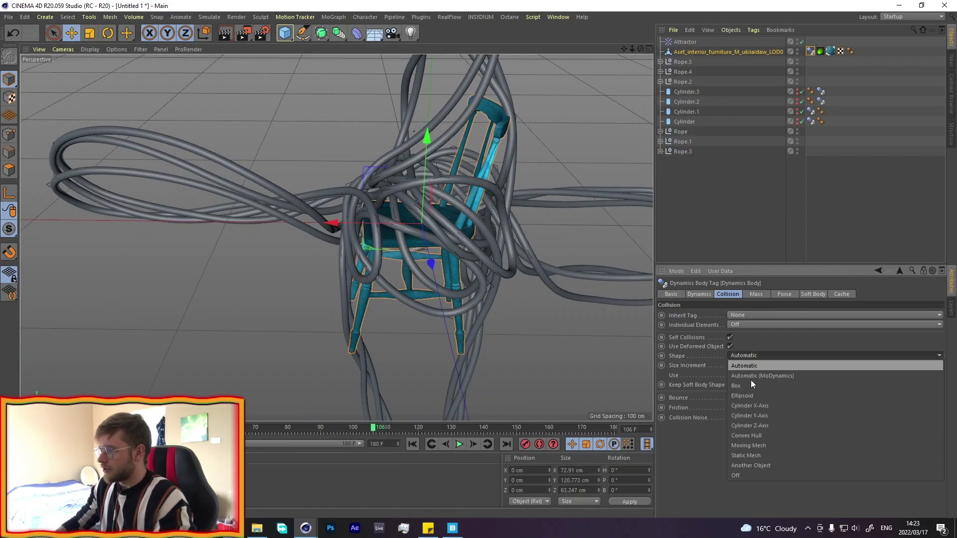
{"action": "left_click", "coordinate": [412, 445]}
{"action": "left_click", "coordinate": [459, 444]}
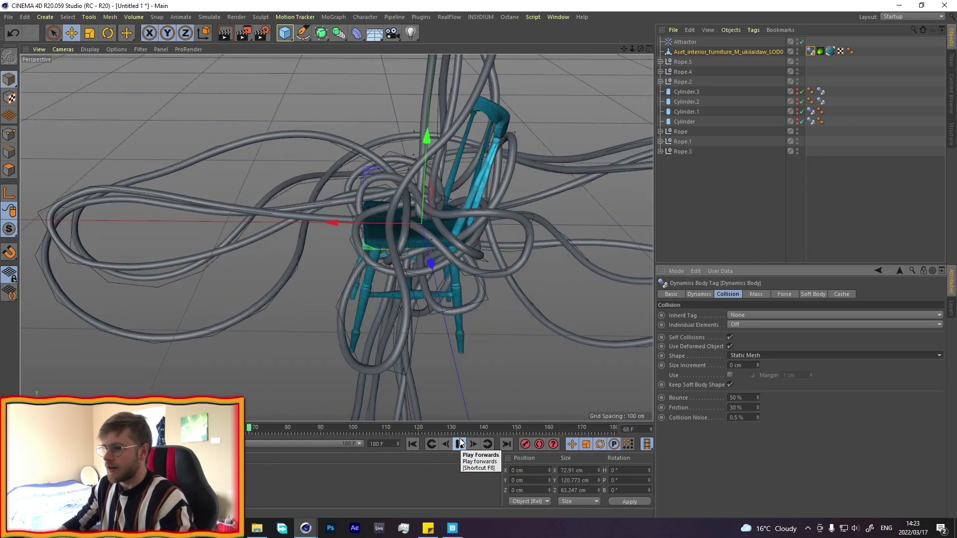
{"action": "left_click", "coordinate": [460, 442]}
{"action": "left_click_drag", "start_coordinate": [447, 215], "coordinate": [476, 221], "text": "alt"}
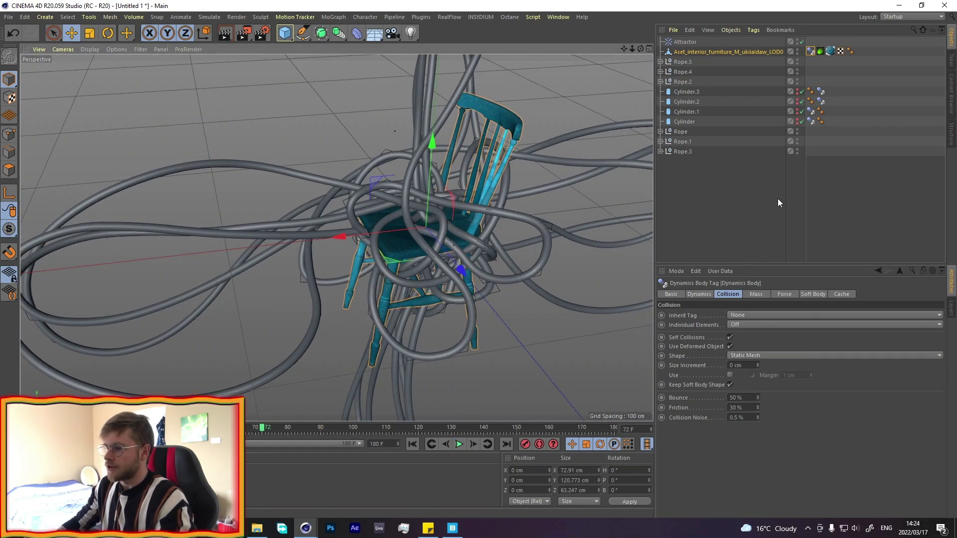
{"action": "left_click", "coordinate": [745, 357]}
{"action": "left_click", "coordinate": [756, 339]}
{"action": "left_click_drag", "start_coordinate": [432, 229], "coordinate": [362, 285], "text": "alt"}
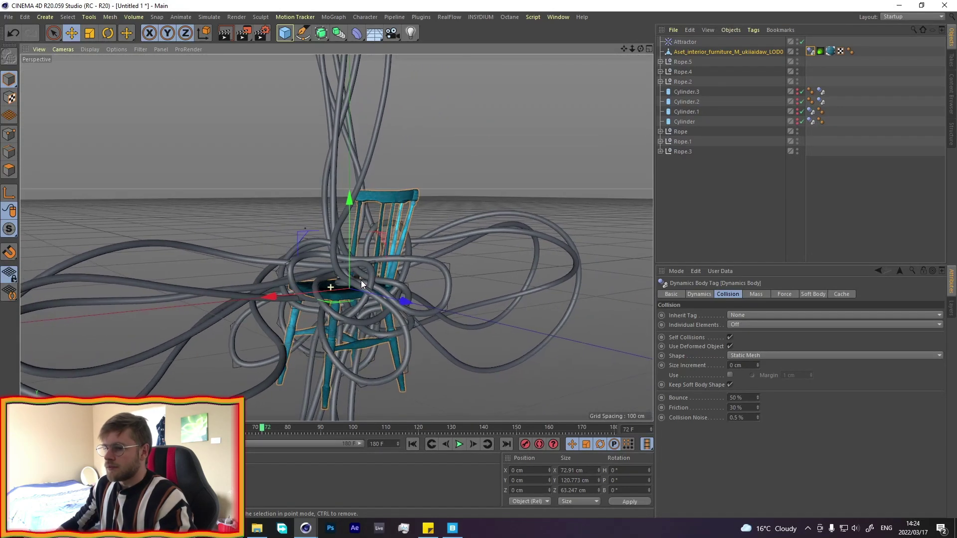
{"action": "left_click", "coordinate": [798, 219]}
Add a Friction particle force to the scene.
{"action": "key", "text": "shift+c"}
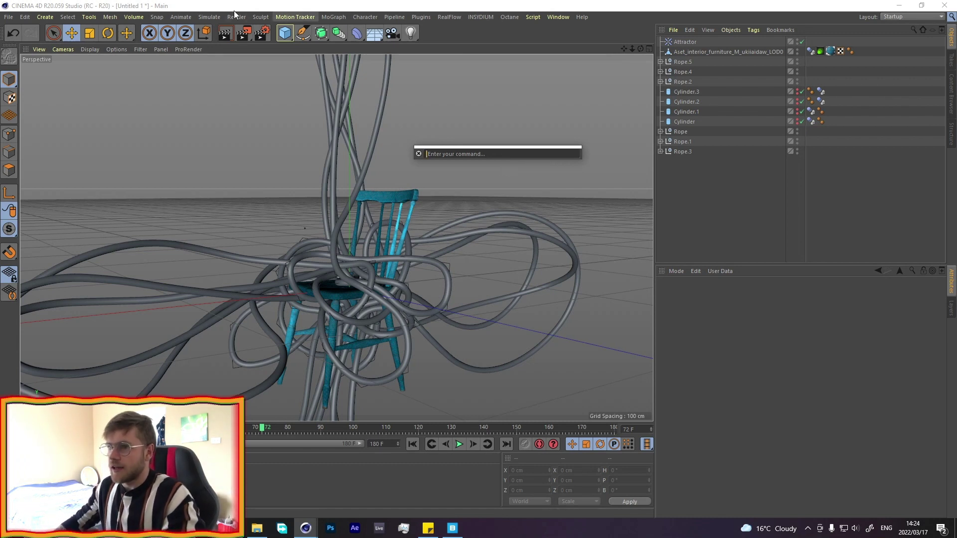
{"action": "left_click", "coordinate": [209, 16]}
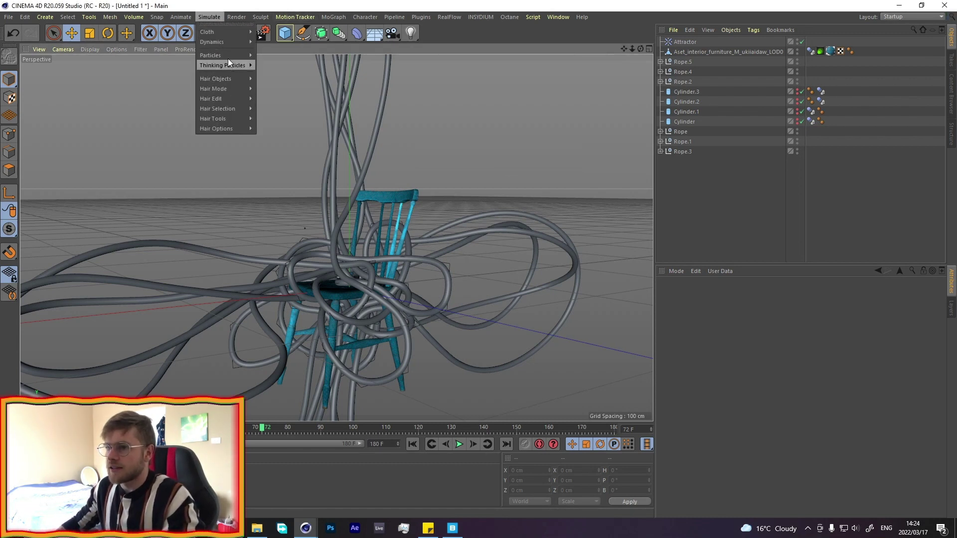
{"action": "mouse_move", "coordinate": [212, 56]}
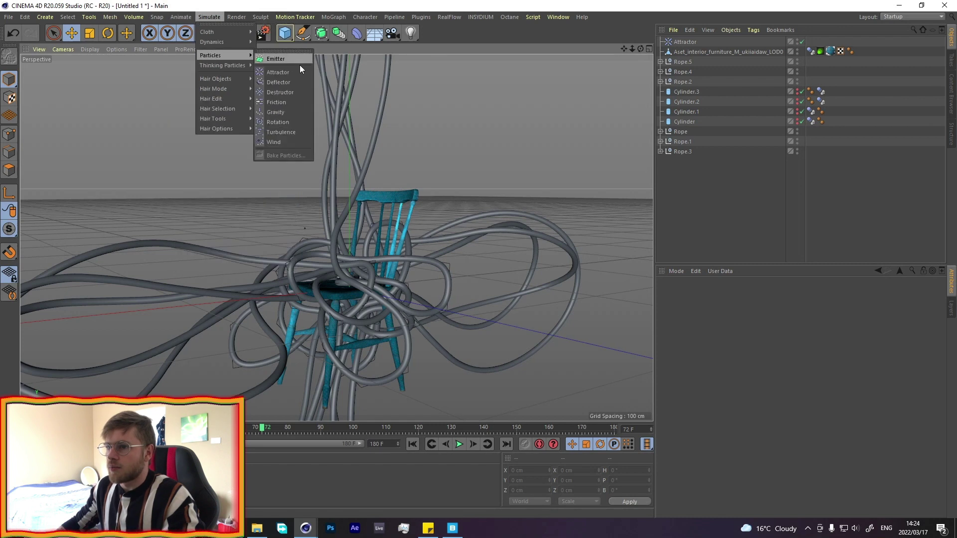
{"action": "left_click", "coordinate": [281, 103]}
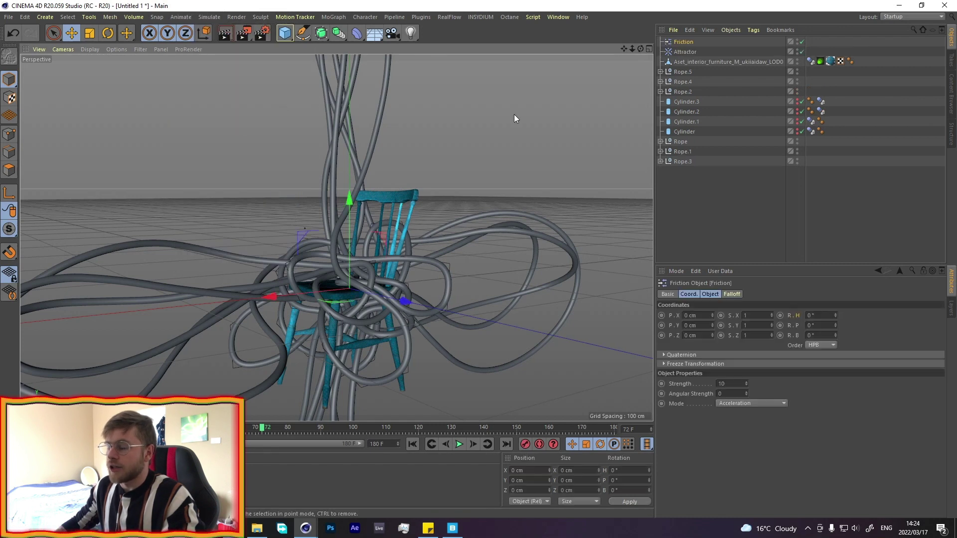
Try a Friction strength of 10000 and play the simulation from the start.
{"action": "left_click", "coordinate": [716, 294]}
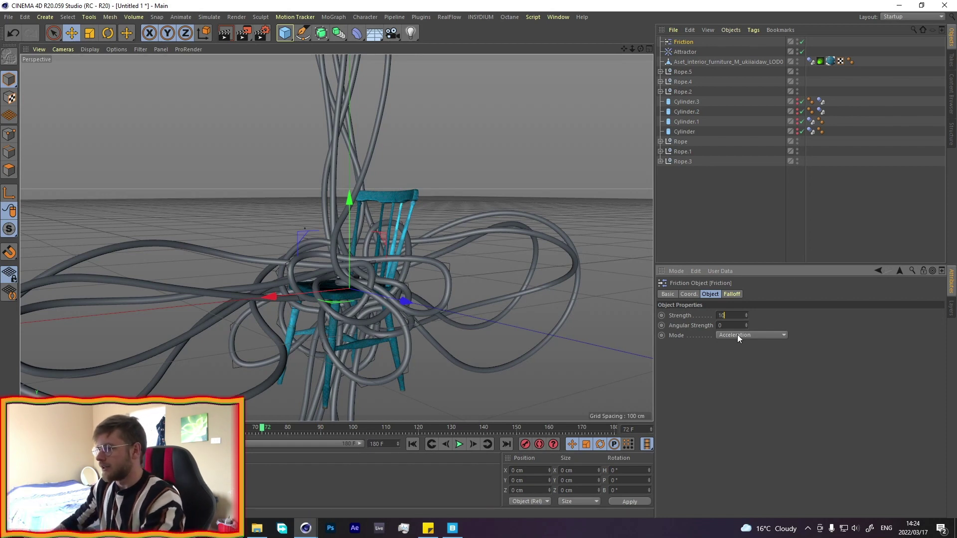
{"action": "left_click", "coordinate": [411, 444]}
{"action": "left_click", "coordinate": [459, 444]}
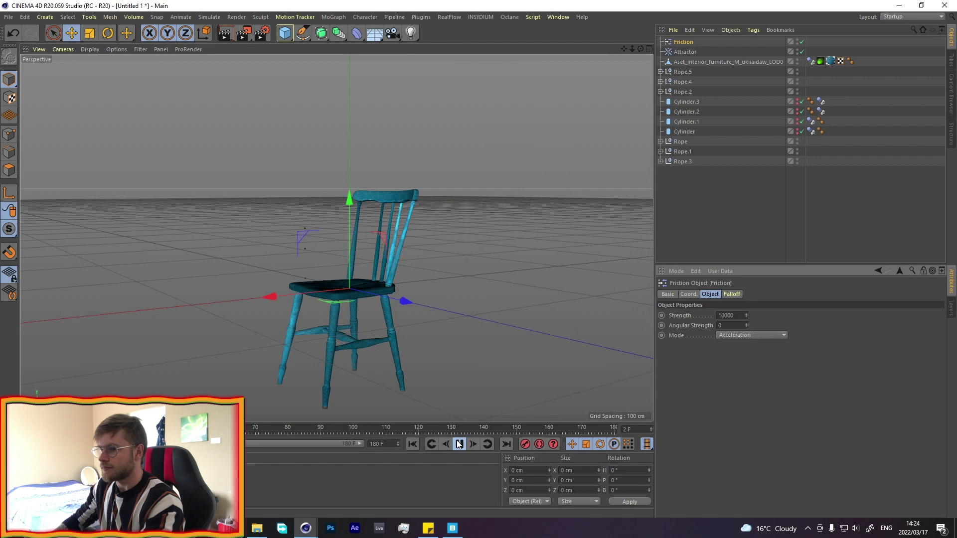
{"action": "left_click", "coordinate": [458, 444]}
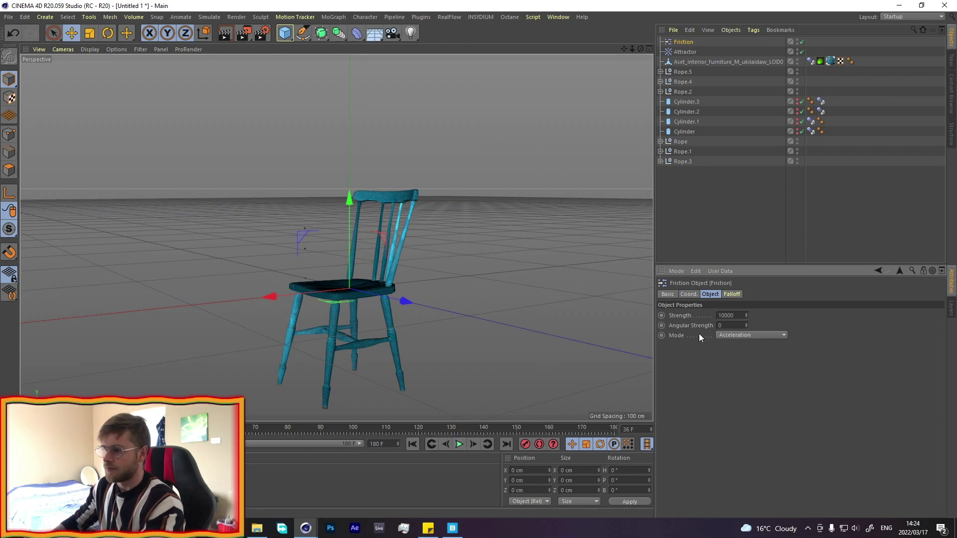
Try a Friction strength of 100 and replay the simulation from the start.
{"action": "left_click", "coordinate": [412, 444]}
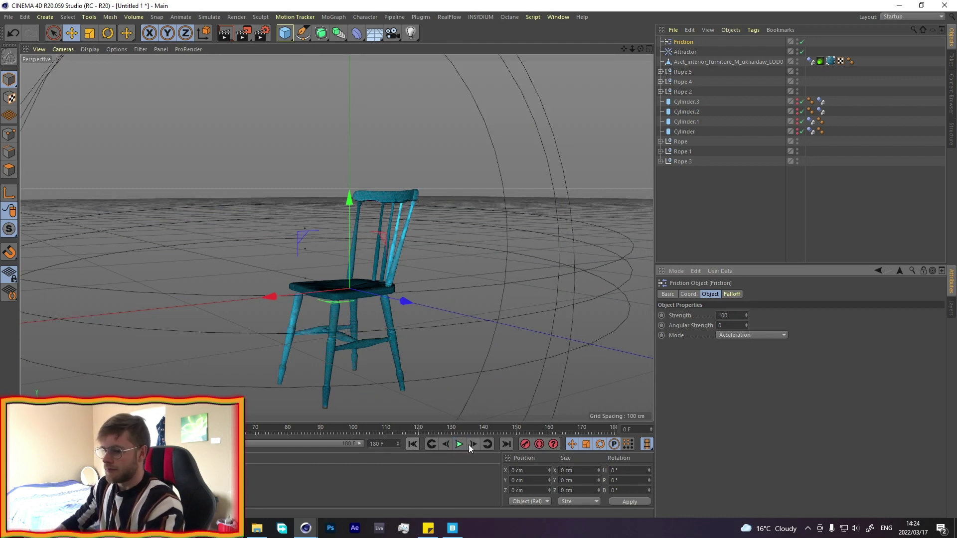
{"action": "left_click", "coordinate": [461, 444]}
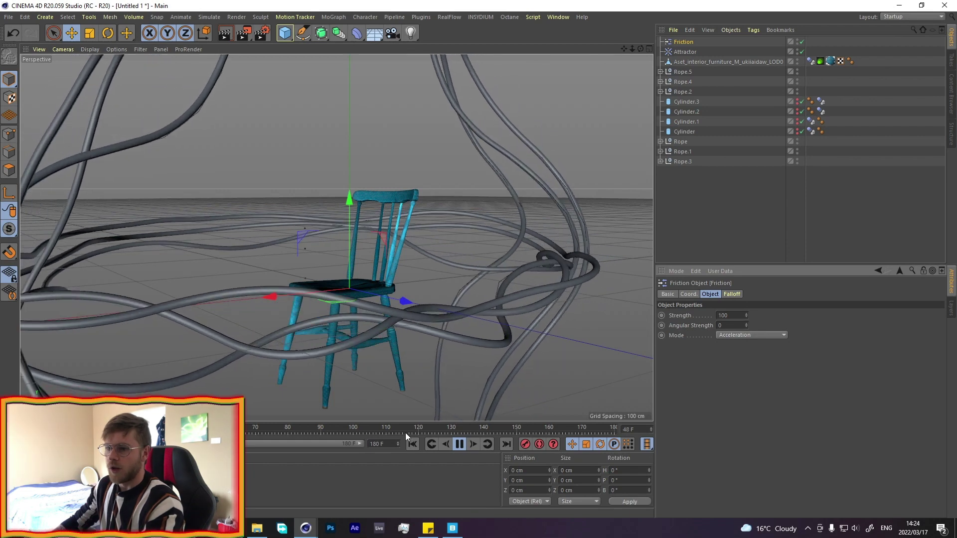
{"action": "left_click", "coordinate": [459, 444]}
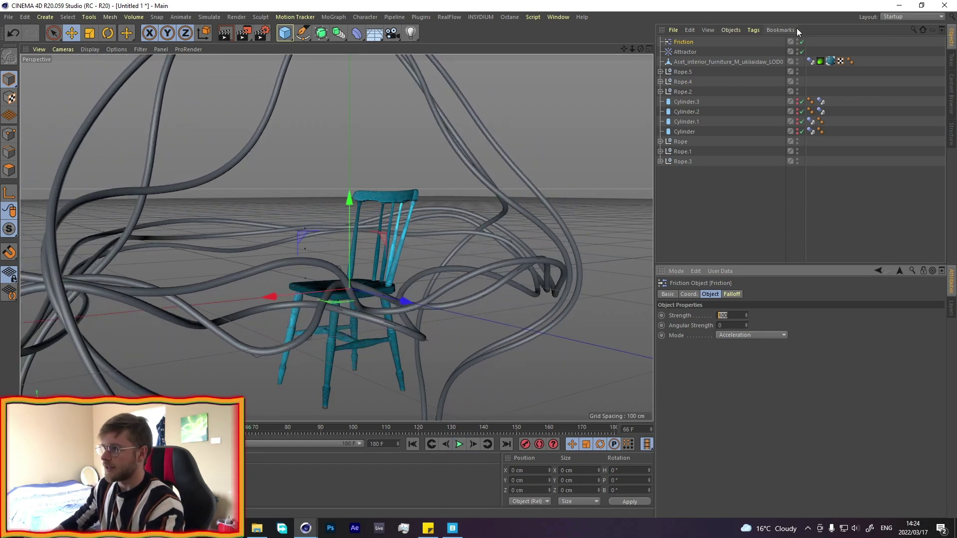
Disable the Friction force and replay the simulation from the start for comparison.
{"action": "left_click", "coordinate": [802, 42]}
{"action": "left_click", "coordinate": [412, 444]}
{"action": "left_click", "coordinate": [459, 444]}
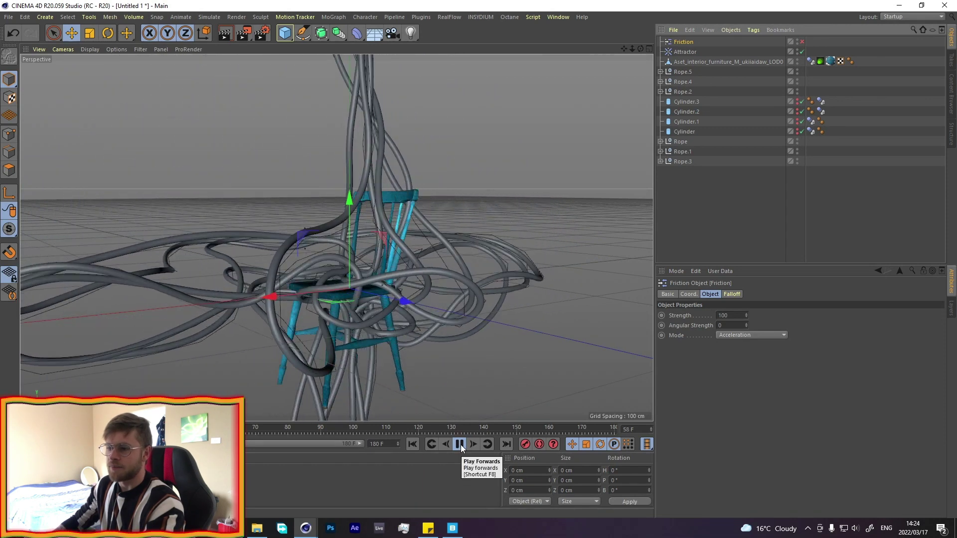
{"action": "left_click", "coordinate": [459, 444]}
Re-enable the Friction force with a strength of 10 and replay the simulation, returning to the first frame.
{"action": "left_click", "coordinate": [760, 363]}
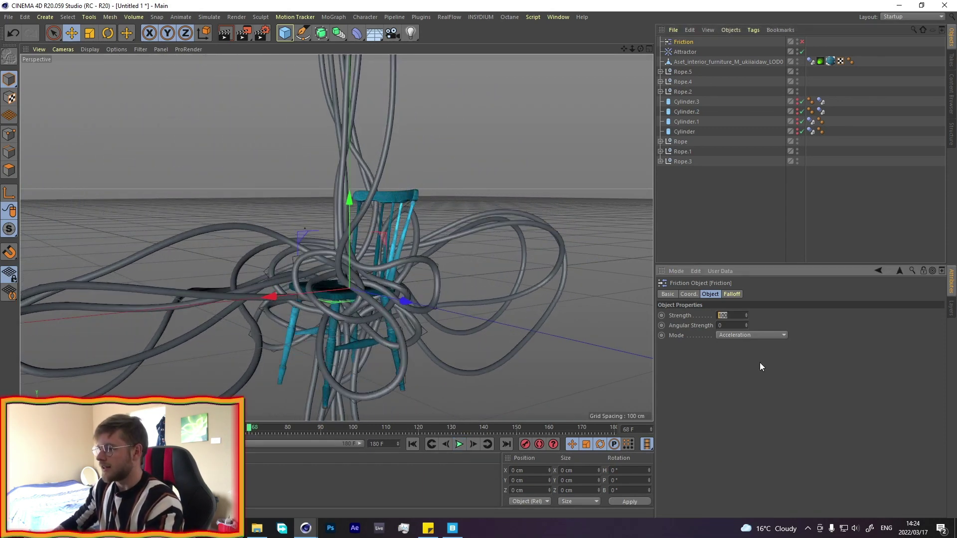
{"action": "left_click", "coordinate": [411, 444]}
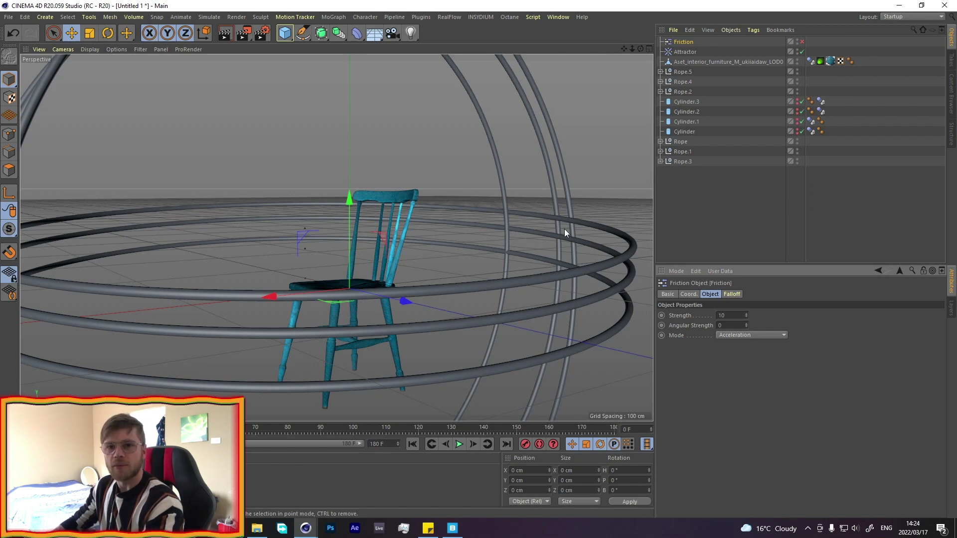
{"action": "left_click", "coordinate": [802, 42]}
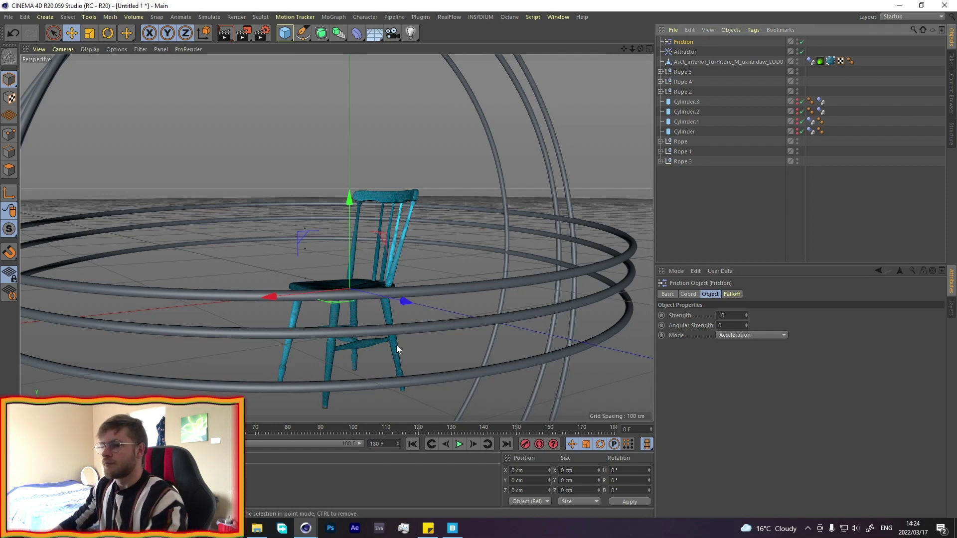
{"action": "left_click", "coordinate": [460, 445]}
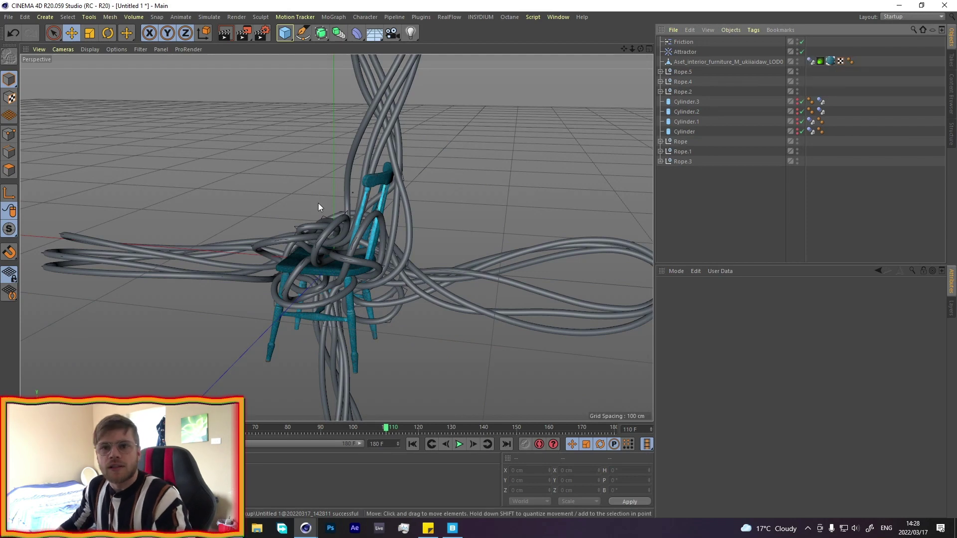
{"action": "left_click", "coordinate": [414, 443]}
Add a Vibrate tag to the chair model.
{"action": "left_click", "coordinate": [331, 268]}
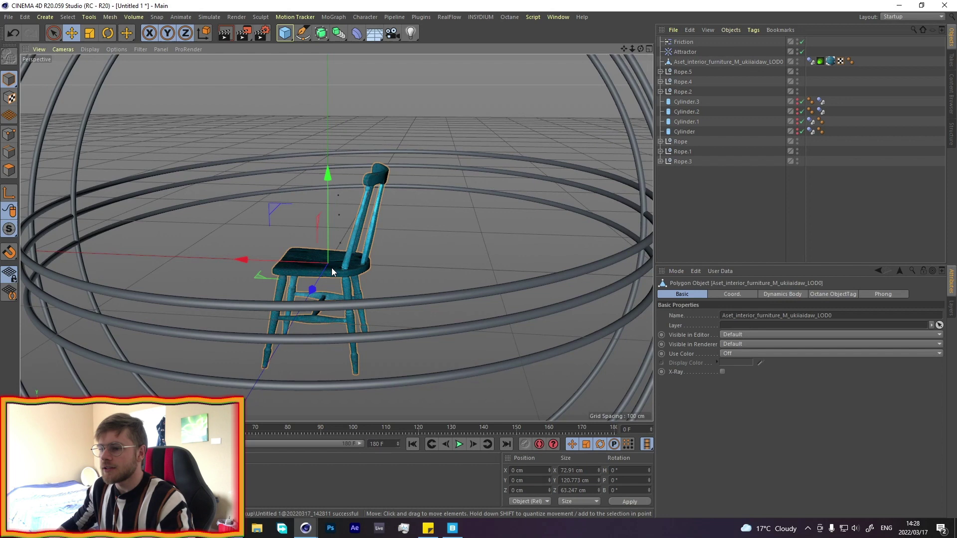
{"action": "right_click", "coordinate": [707, 62]}
{"action": "mouse_move", "coordinate": [794, 71]}
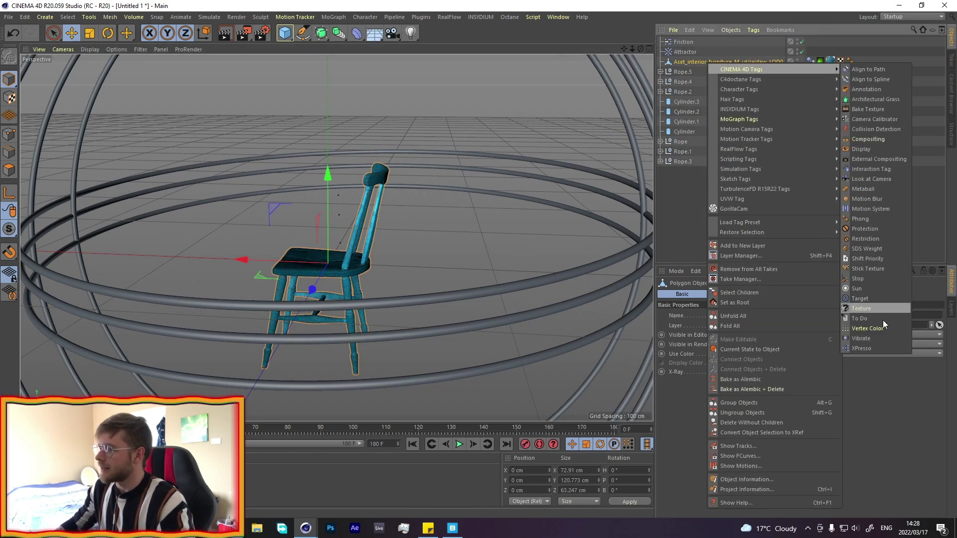
{"action": "left_click", "coordinate": [872, 339]}
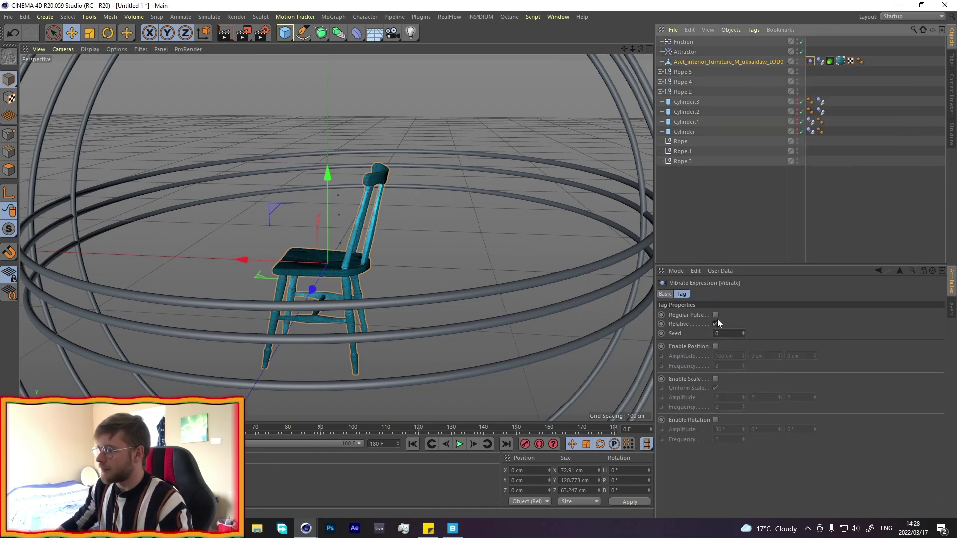
Enable rotation in the chair's Vibrate tag with an amplitude of 30° on all three axes and a frequency of 0.5.
{"action": "left_click", "coordinate": [716, 420]}
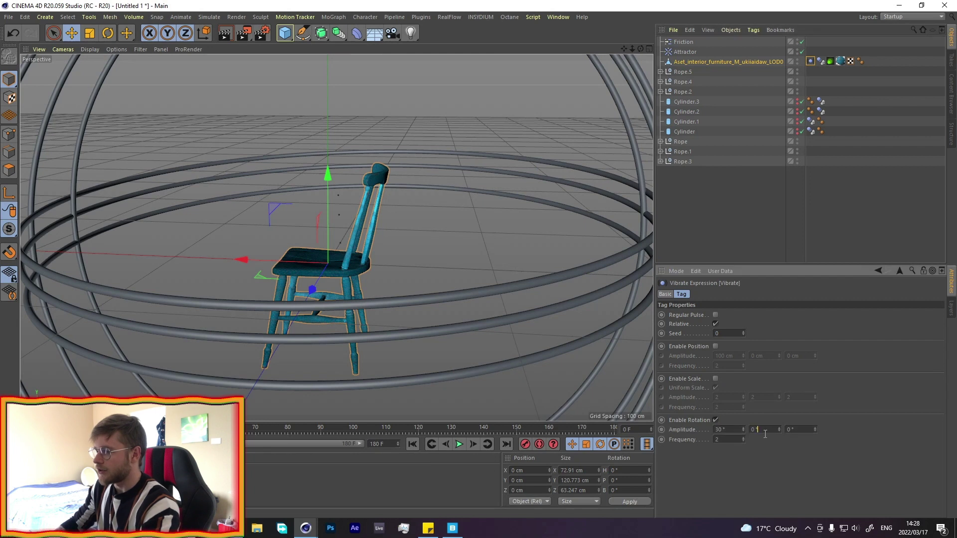
{"action": "double_click", "coordinate": [763, 429]}
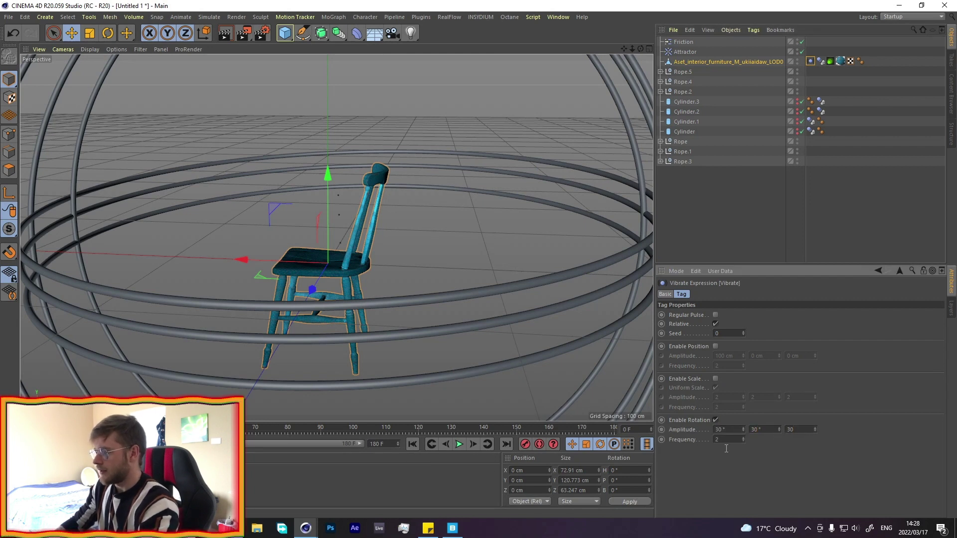
{"action": "type", "text": "0.5"}
{"action": "key", "text": "Return"}
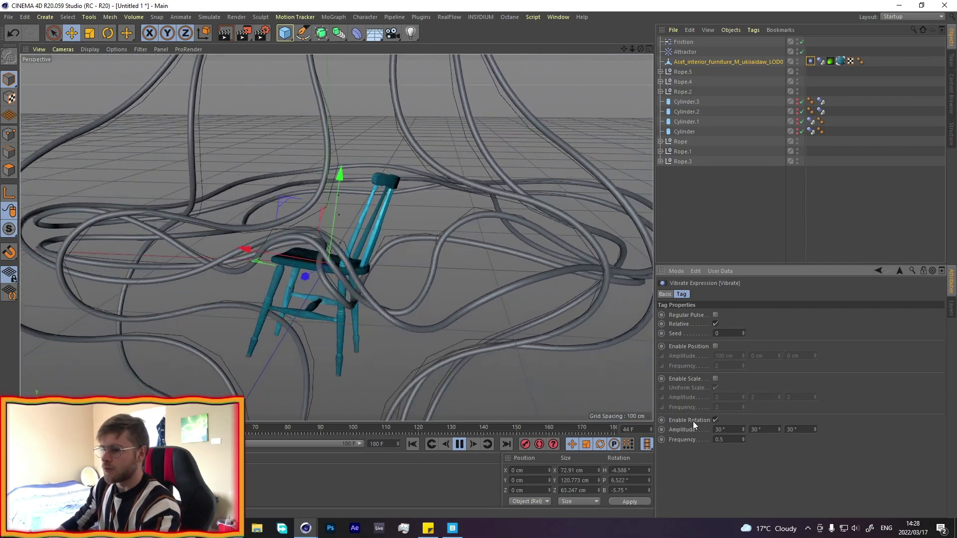
Try a rotation frequency of 0.1 in the Vibrate tag, and settle on 0.3.
{"action": "left_click_drag", "start_coordinate": [728, 440], "coordinate": [669, 465]}
{"action": "type", "text": "0.1"}
{"action": "key", "text": "Return"}
{"action": "type", "text": "0.3"}
{"action": "key", "text": "Return"}
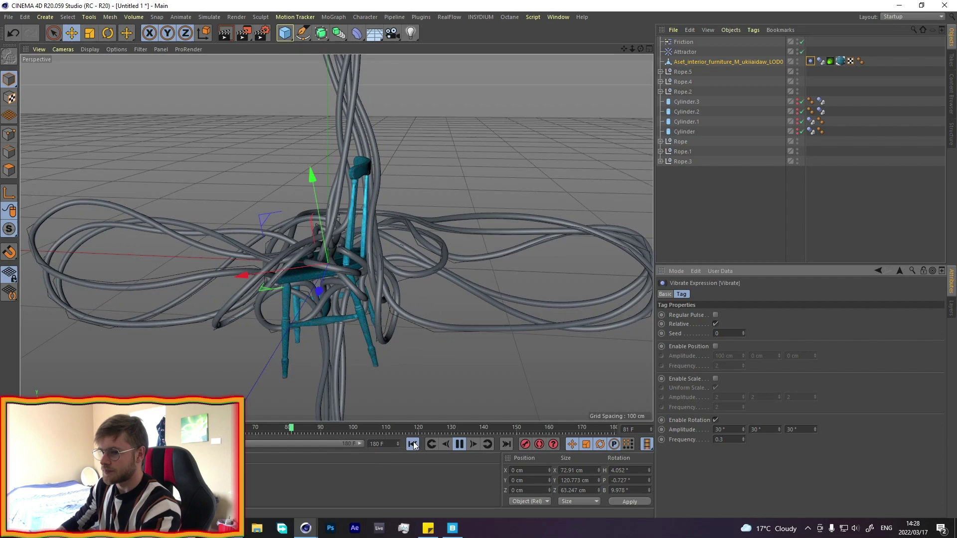
Replay the simulation from the start and pause it to check the ropes around the vibrating chair.
{"action": "left_click", "coordinate": [412, 442]}
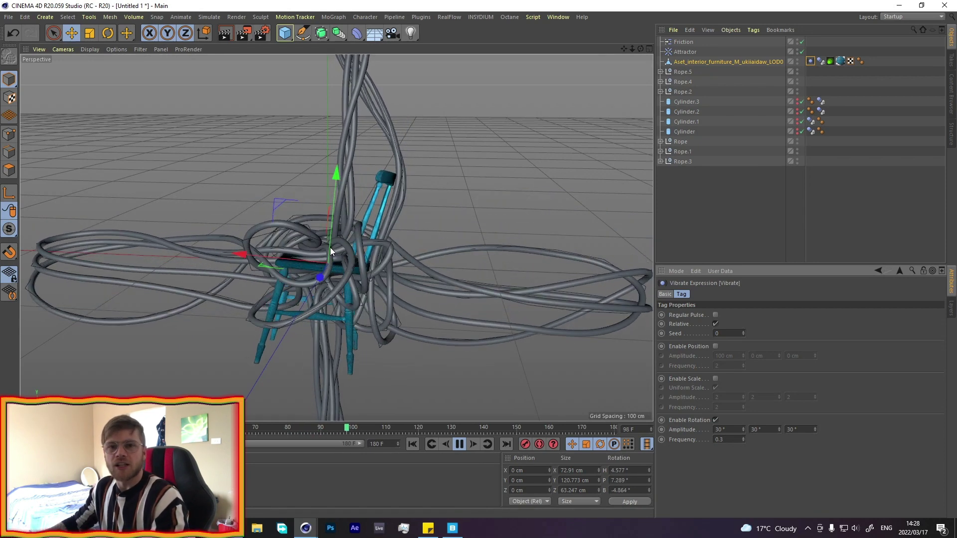
{"action": "left_click", "coordinate": [460, 445]}
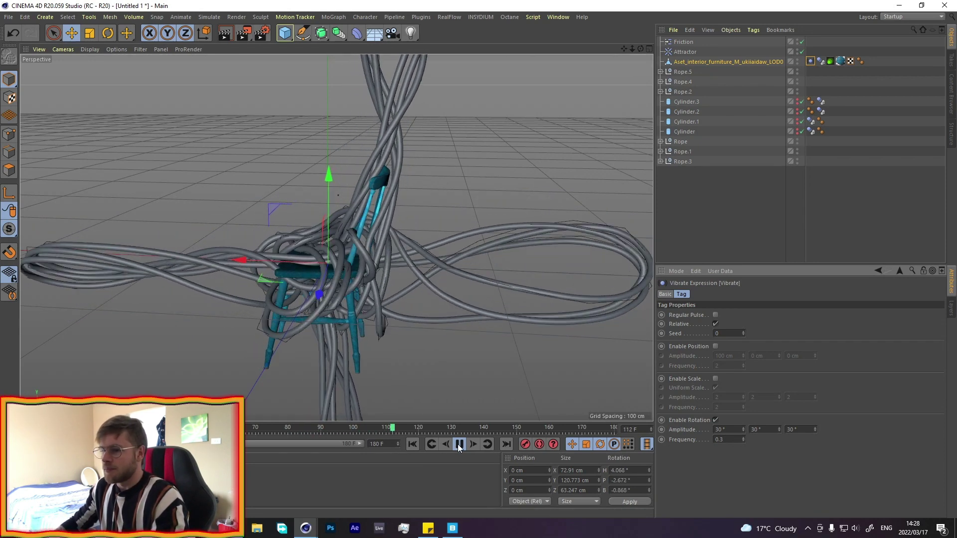
{"action": "left_click", "coordinate": [333, 297]}
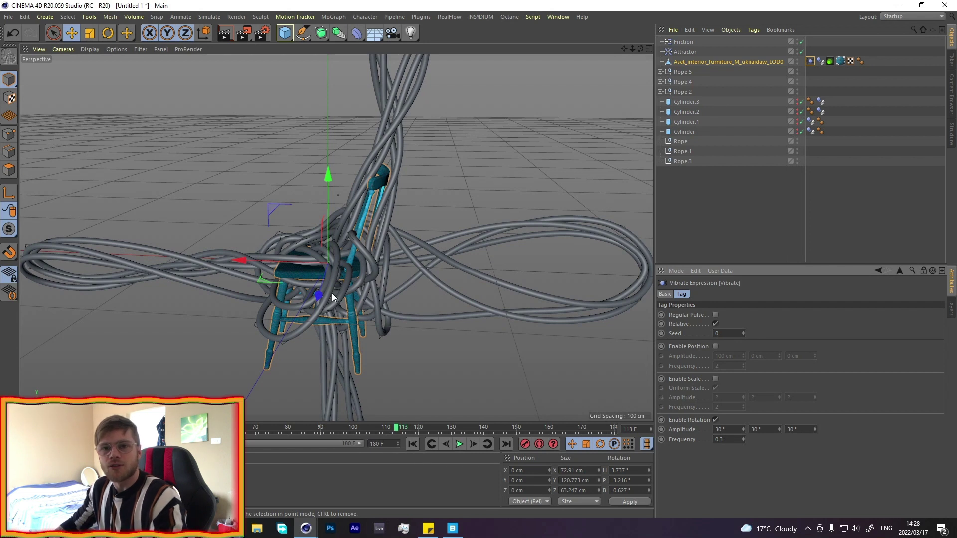